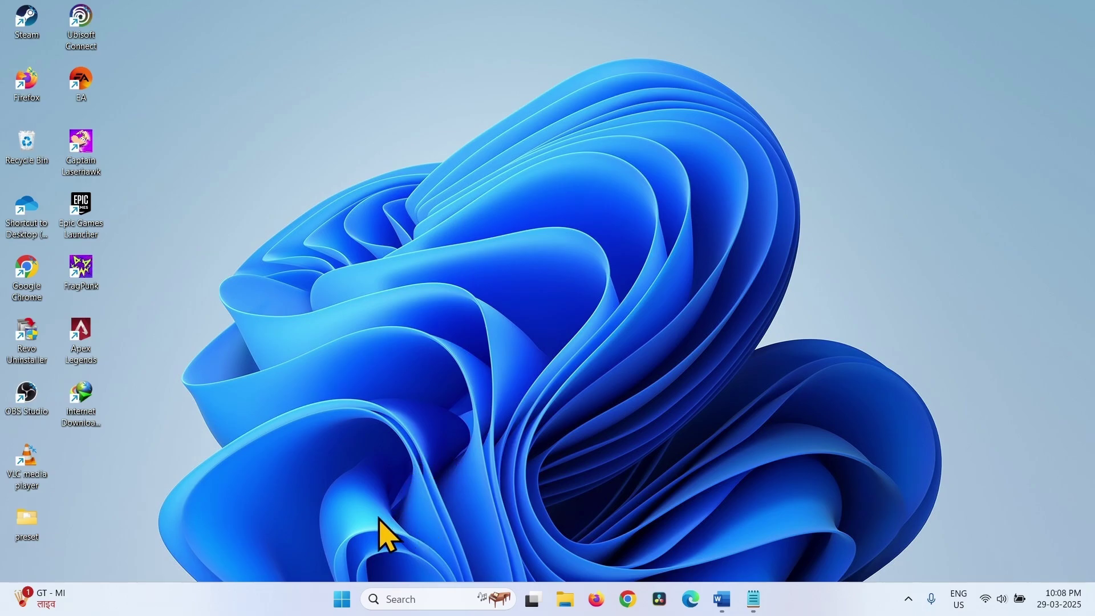
Step: Search Windows for "services" and open the Services console
click(403, 598)
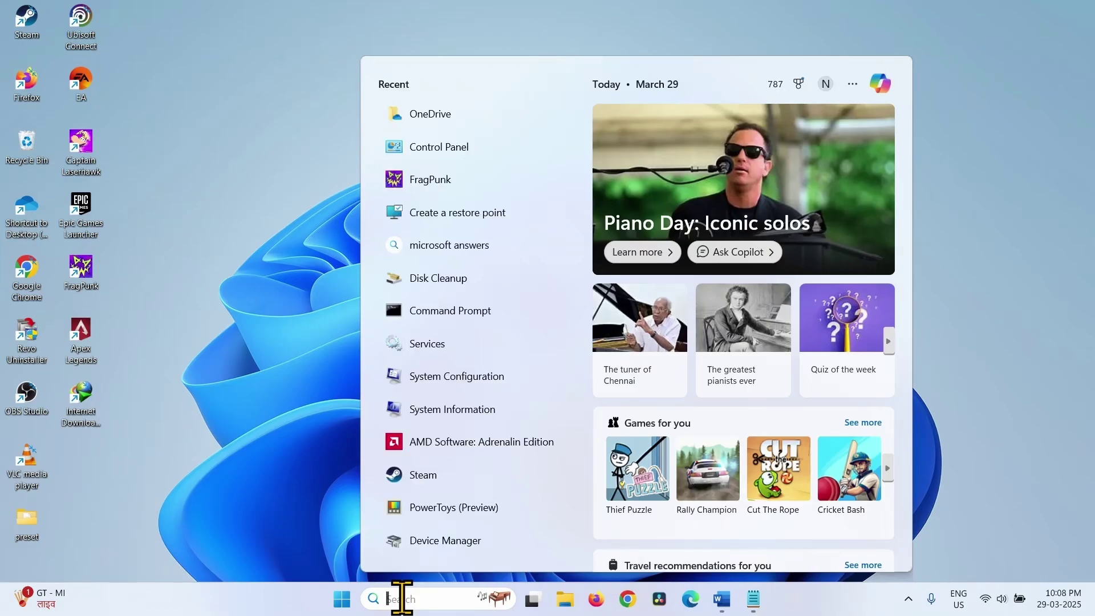
text(service)
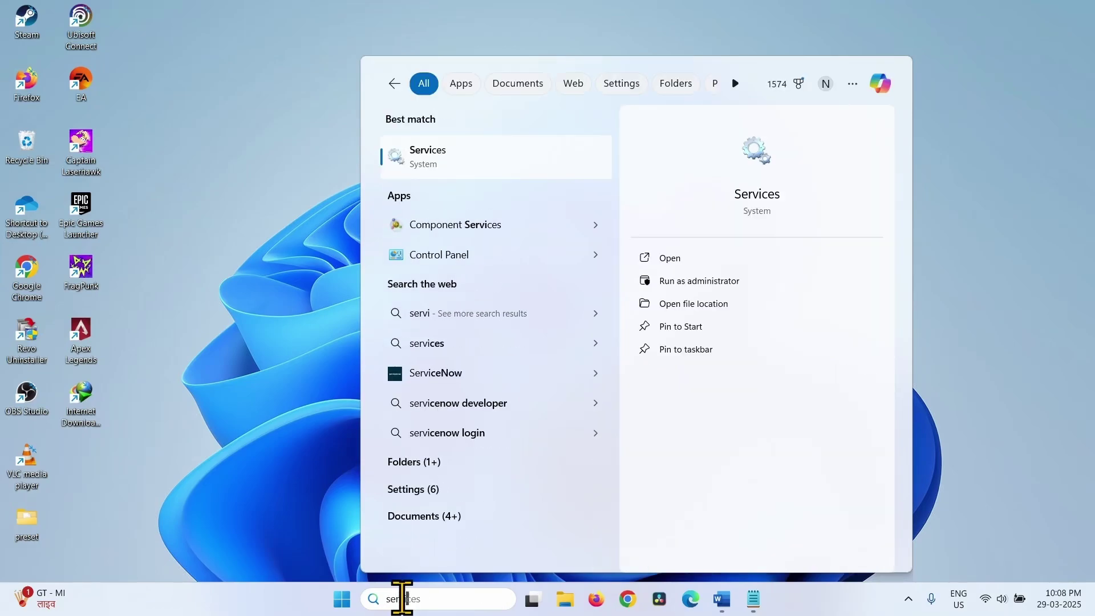
text(s)
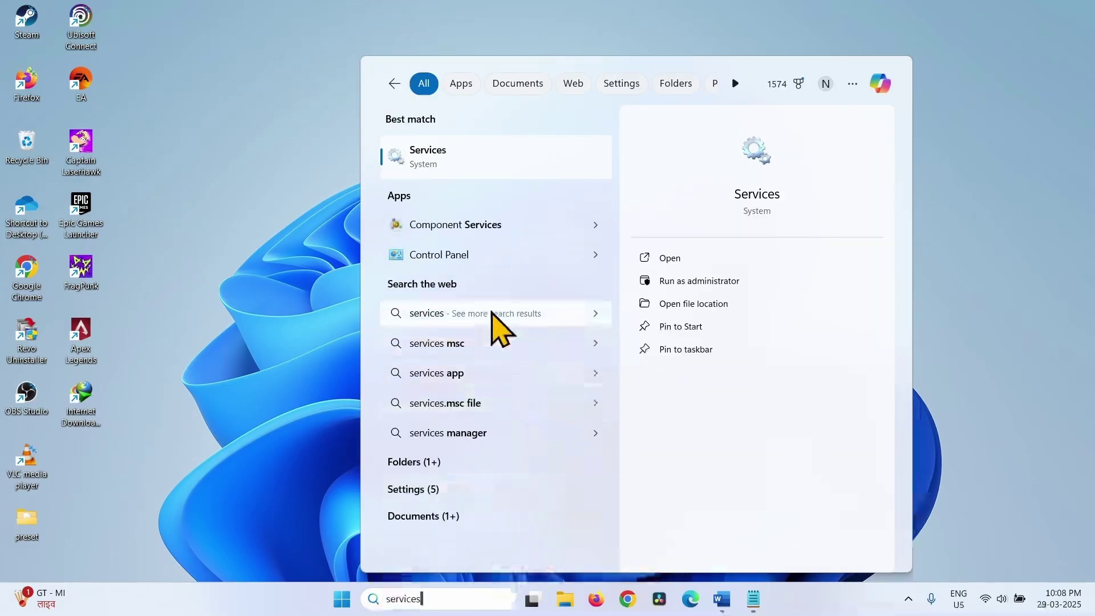
click(454, 168)
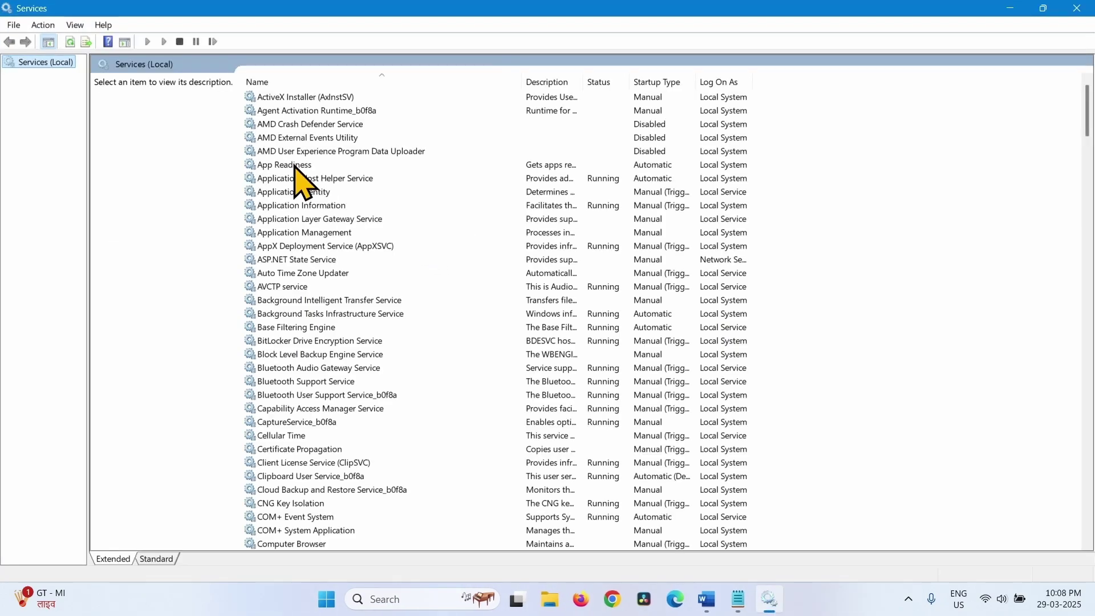
Step: Set the App Readiness service's startup type to Automatic, start the service and save its properties
click(295, 167)
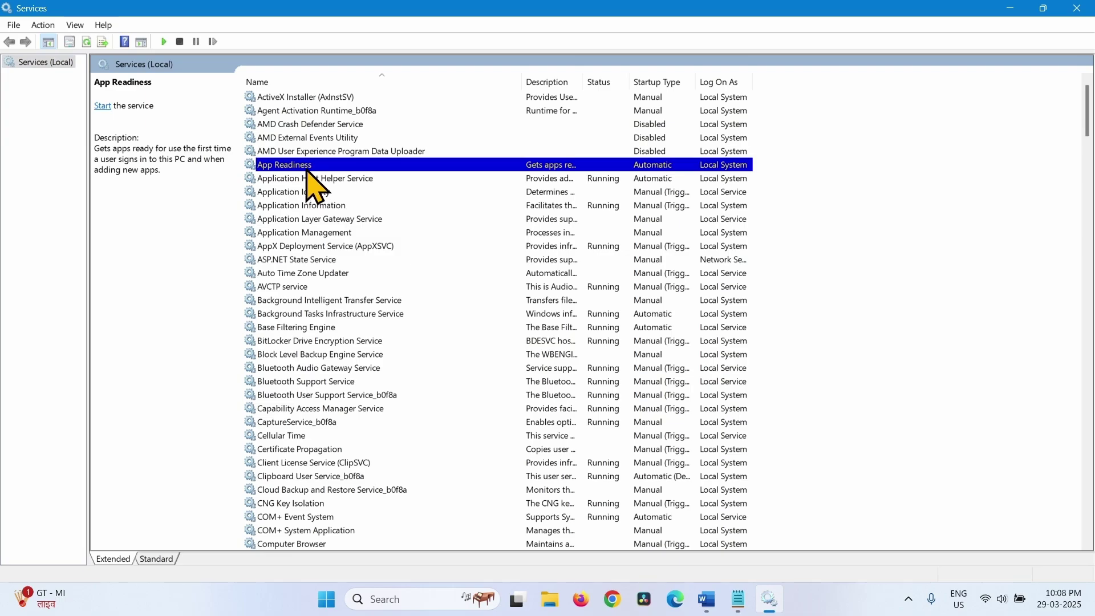
right_click(307, 167)
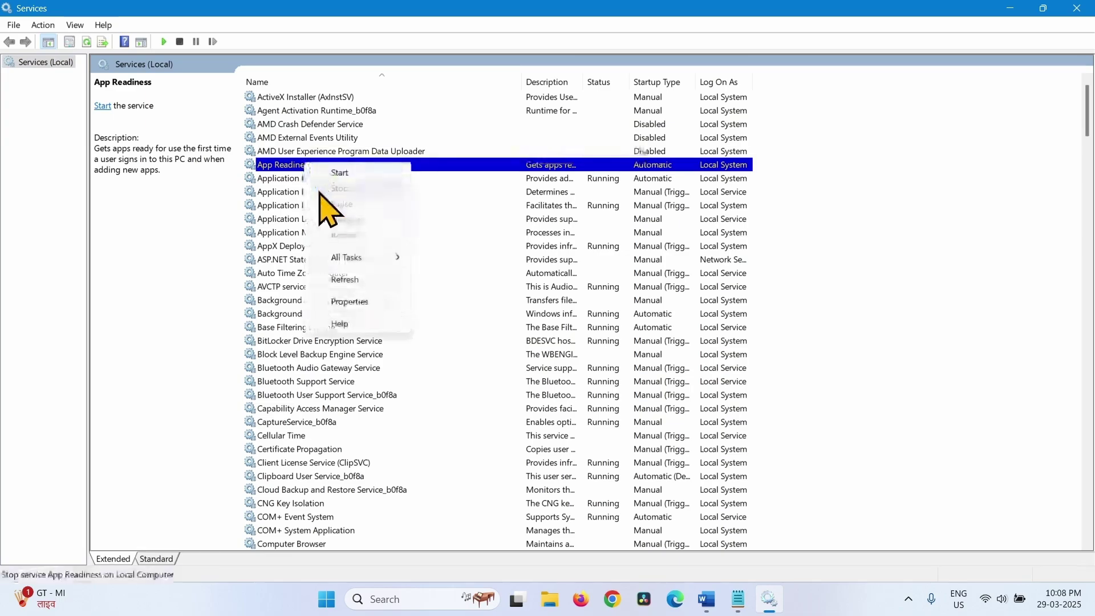
click(329, 306)
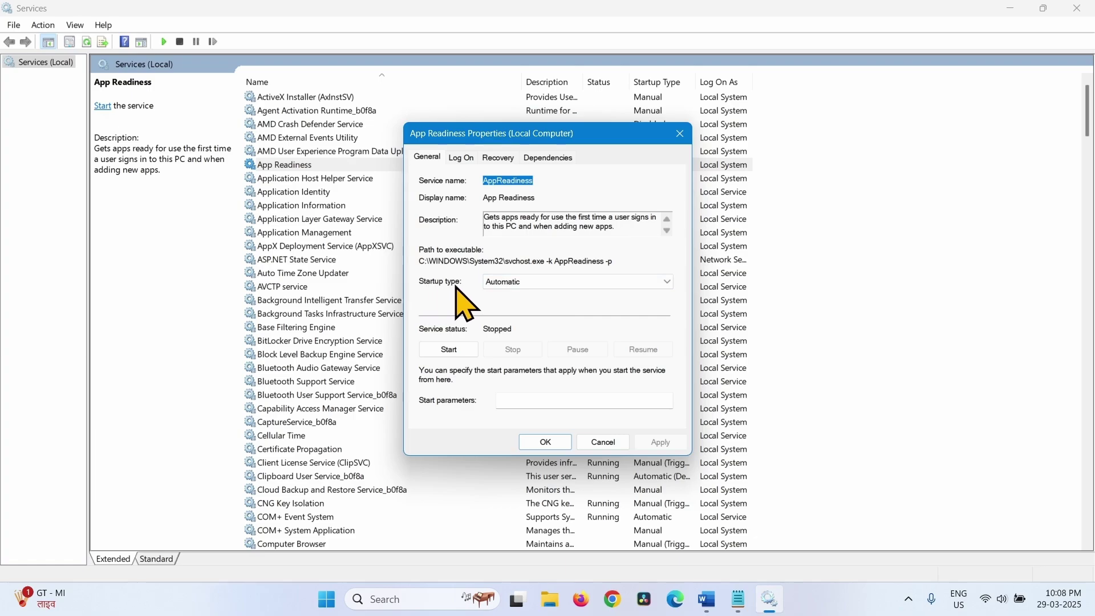
click(517, 286)
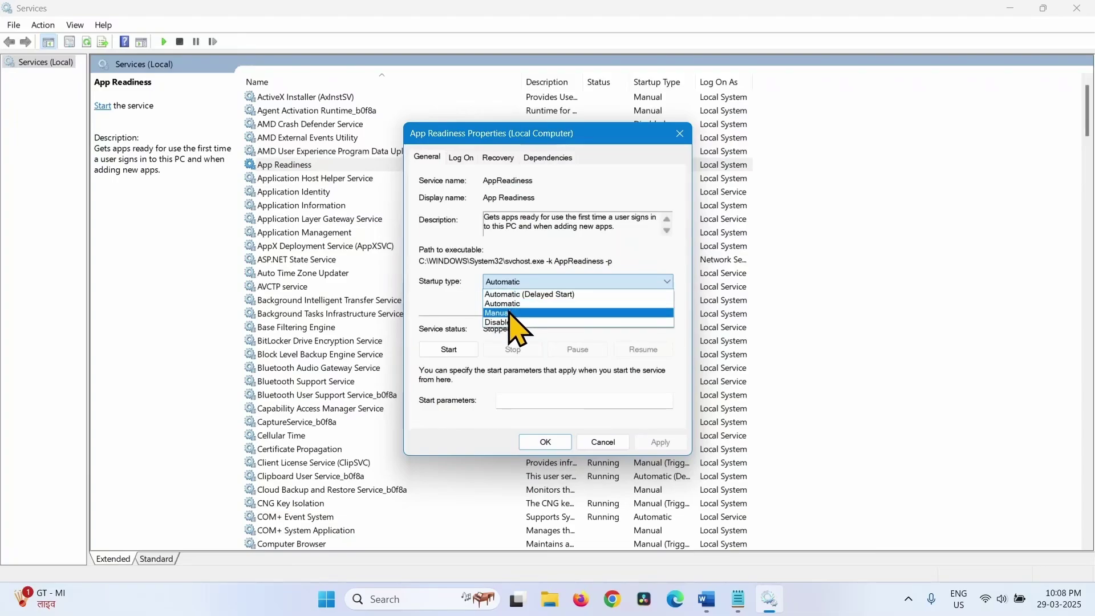
click(506, 304)
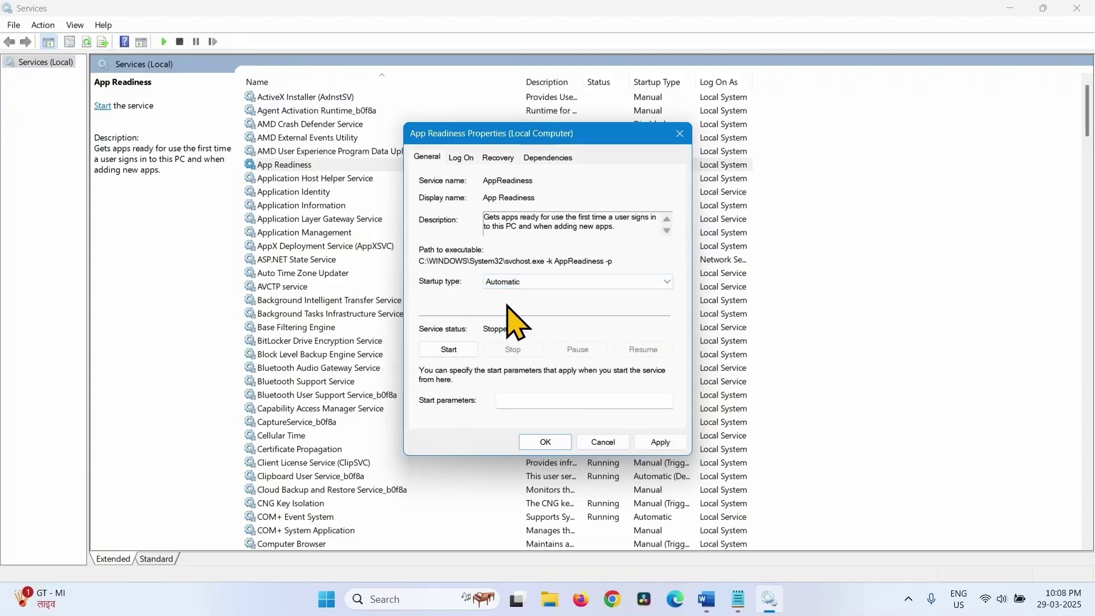
click(441, 353)
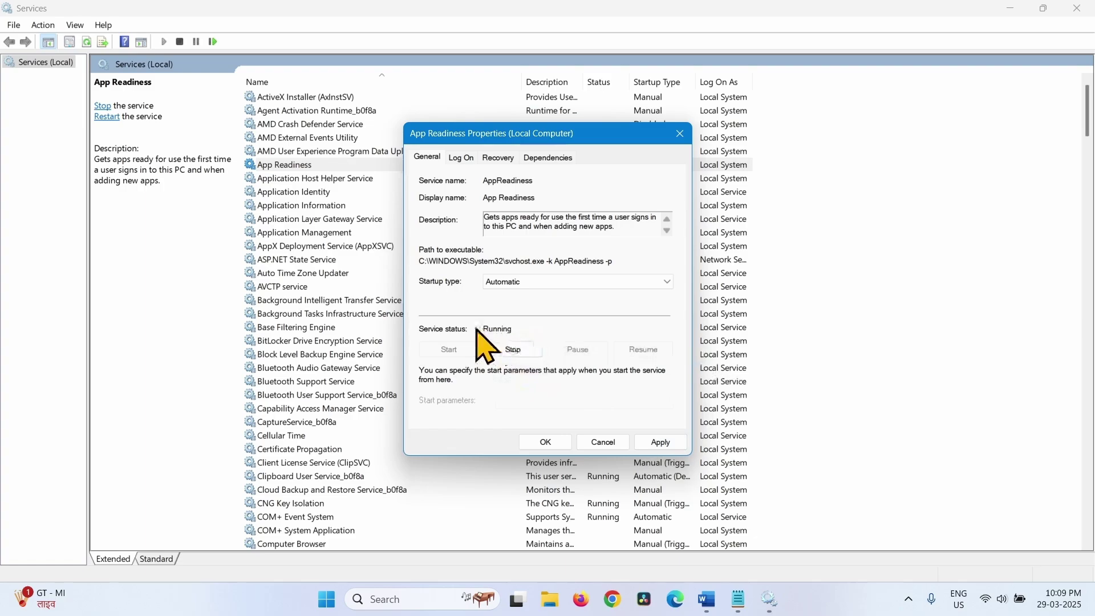
click(657, 445)
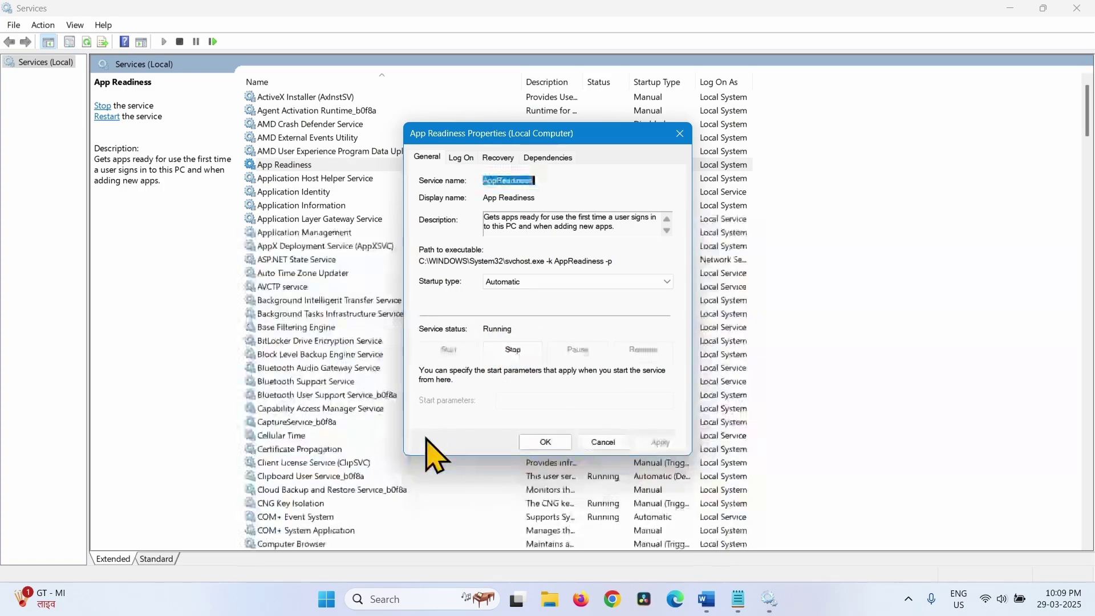
click(539, 443)
Step: Restart the App Readiness service
key(b)
click(282, 167)
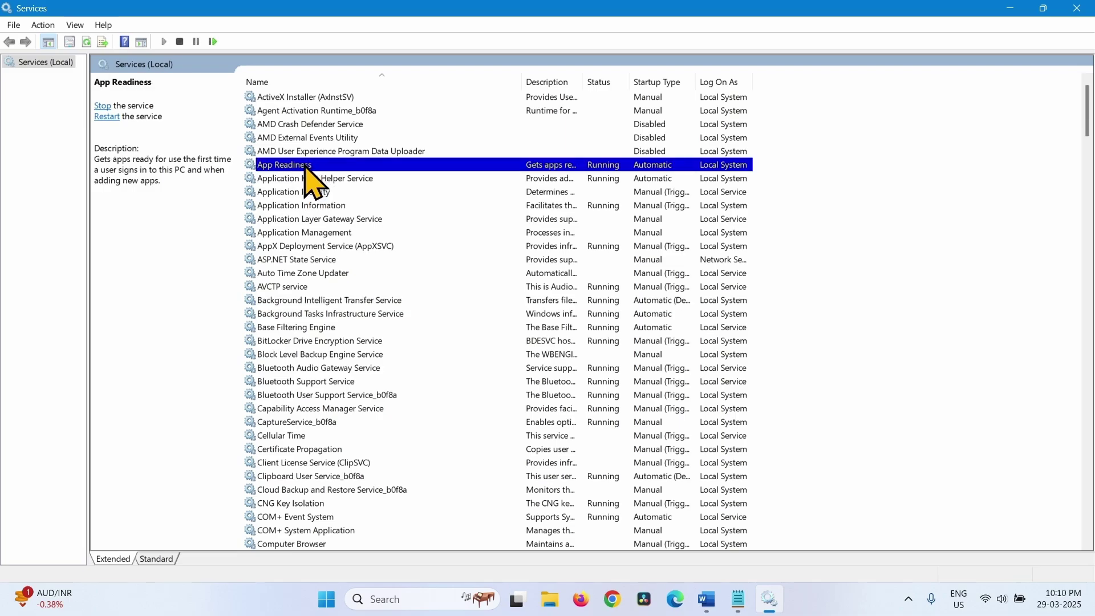
right_click(305, 167)
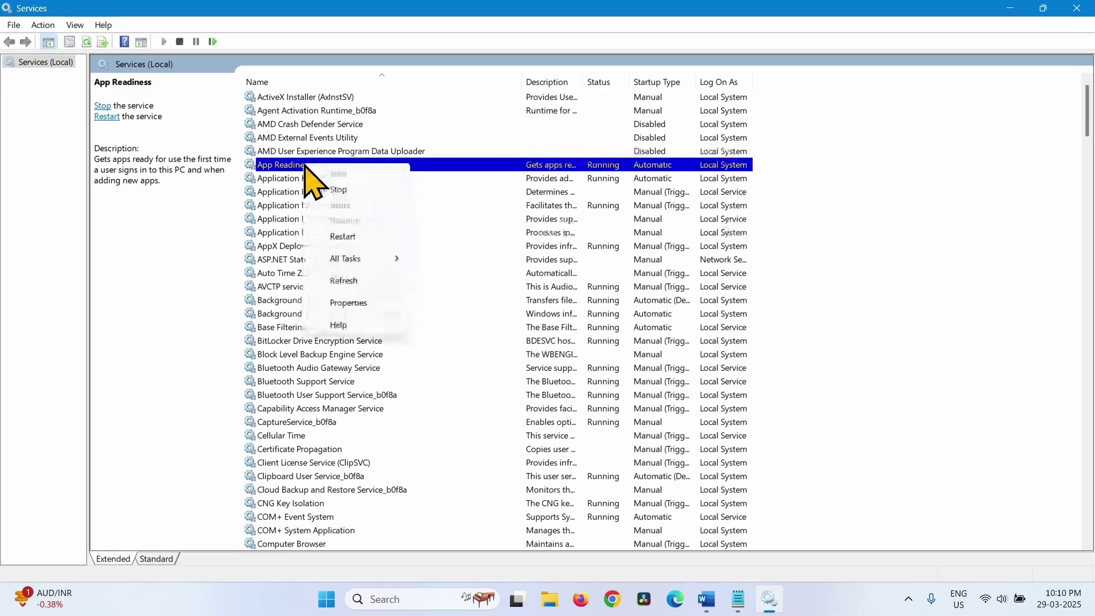
click(332, 239)
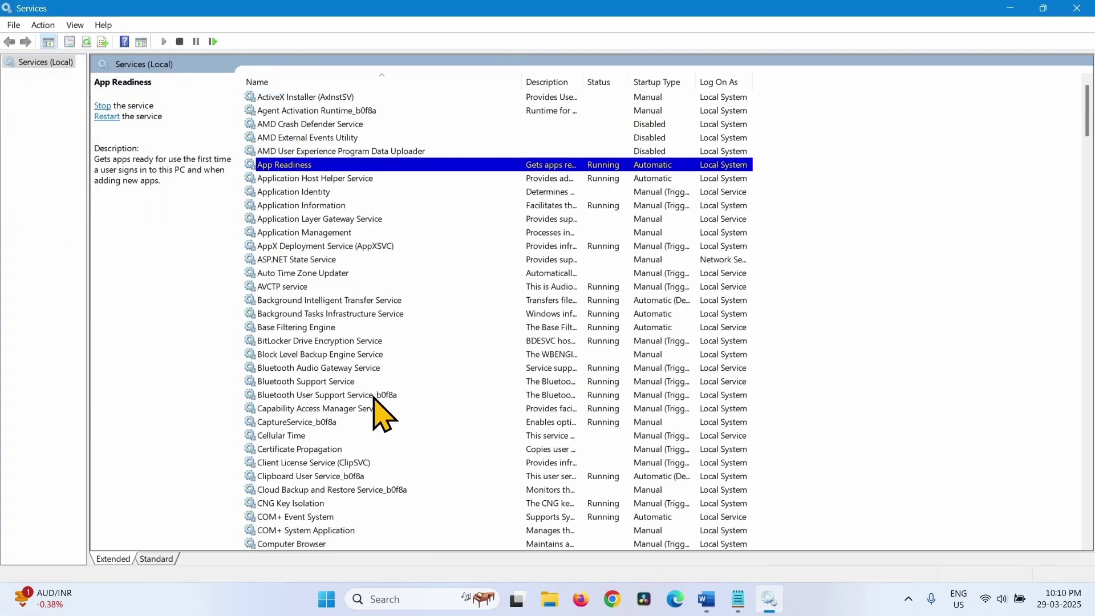
Step: Set the Background Intelligent Transfer Service's startup type to Automatic, start the service and save its properties
right_click(302, 305)
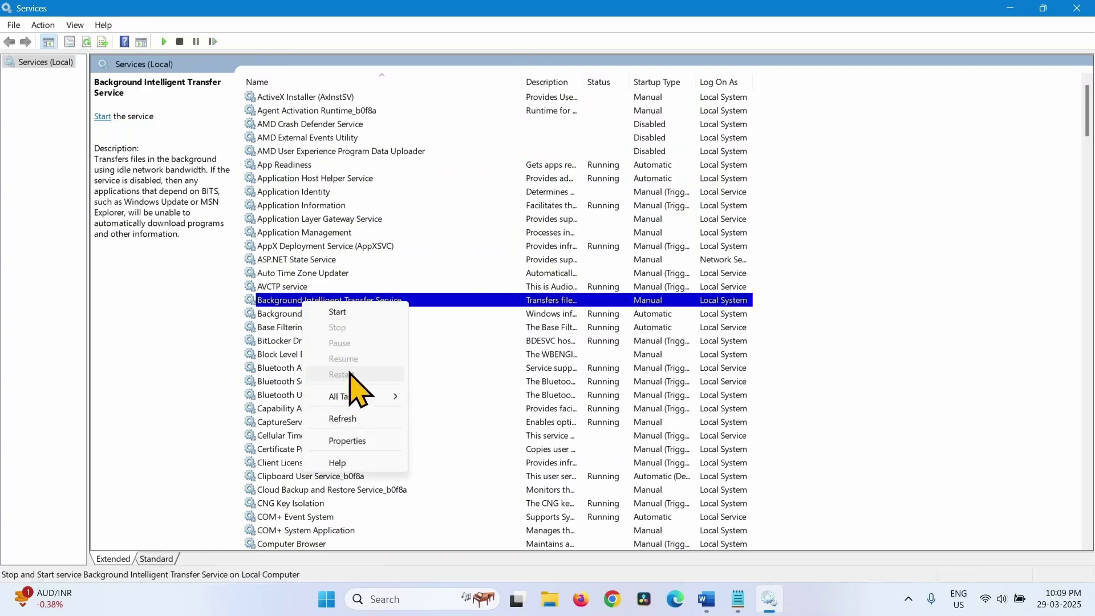
click(363, 440)
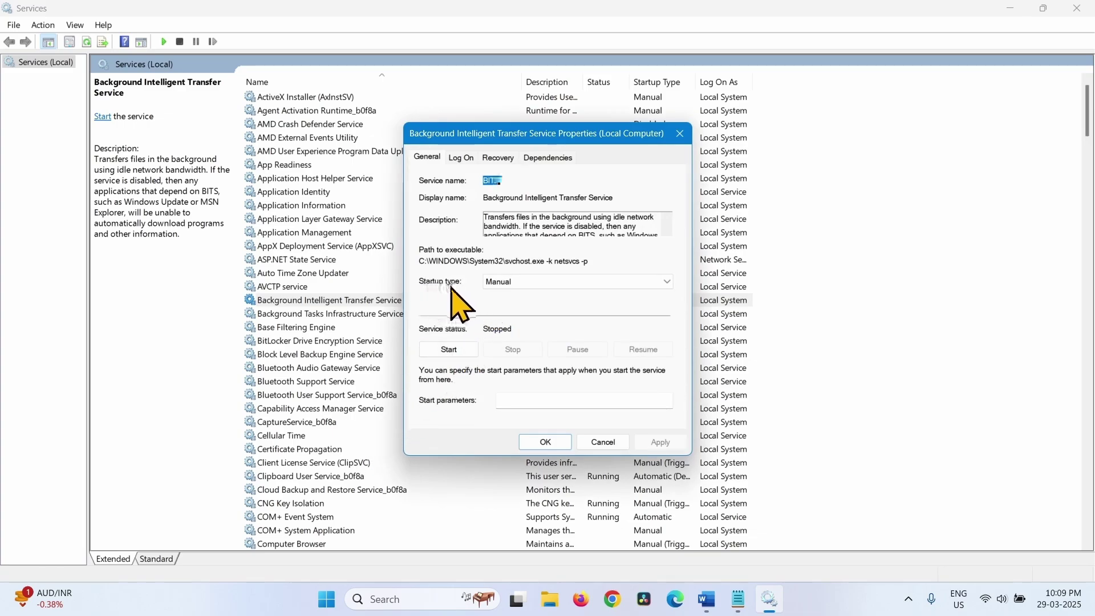
click(531, 284)
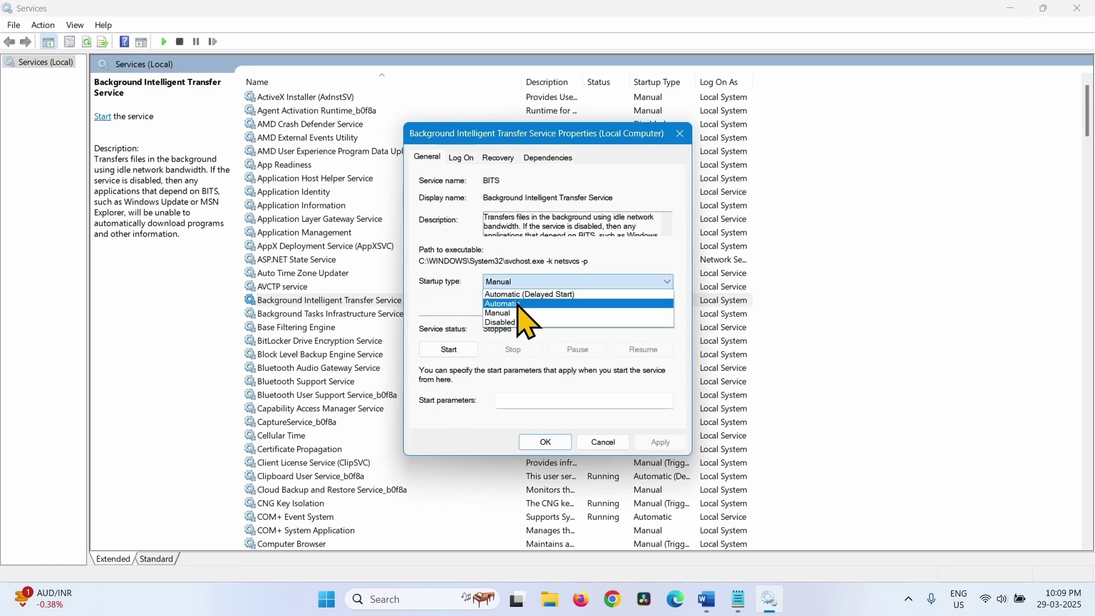
click(519, 305)
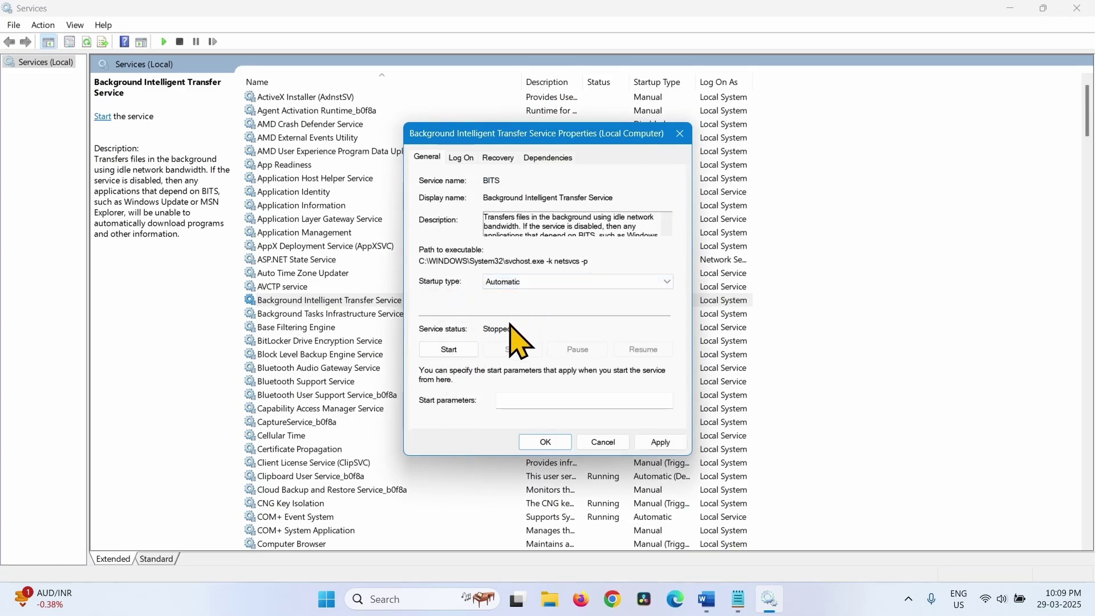
click(449, 349)
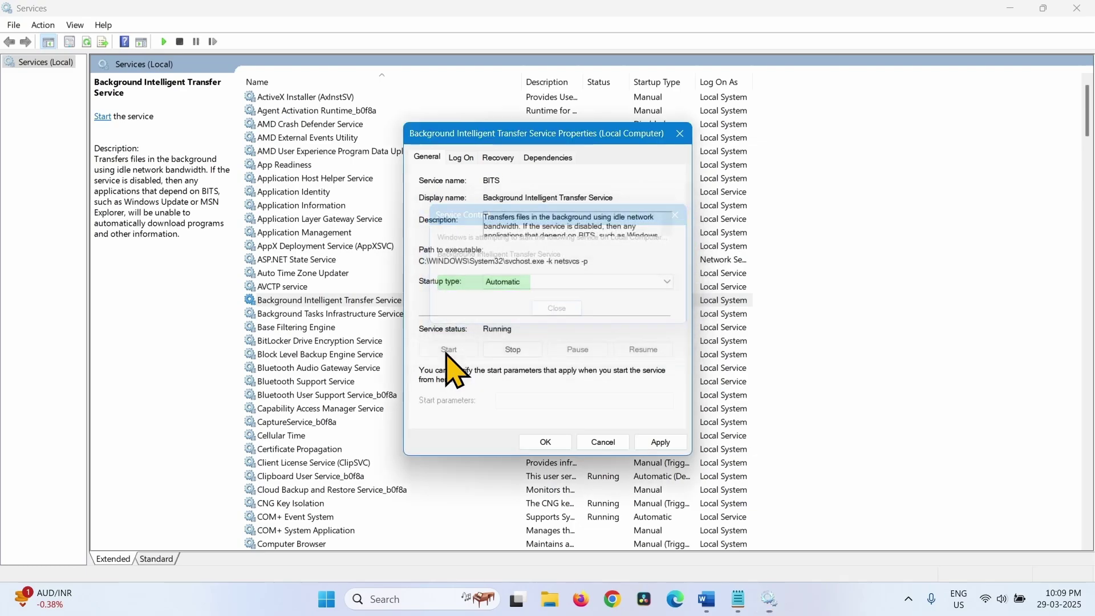
click(657, 445)
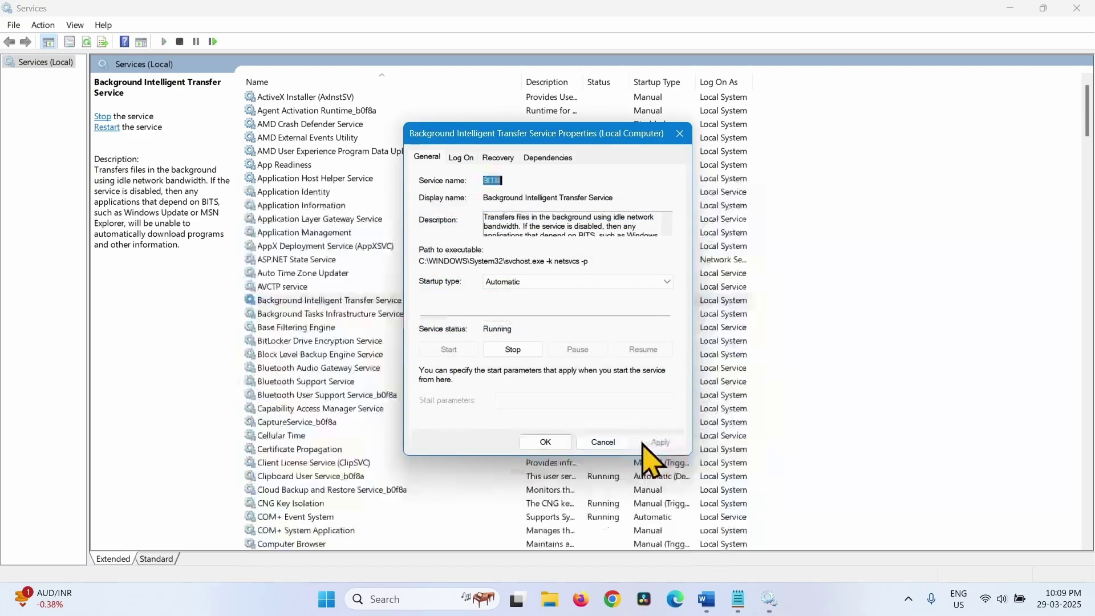
click(541, 442)
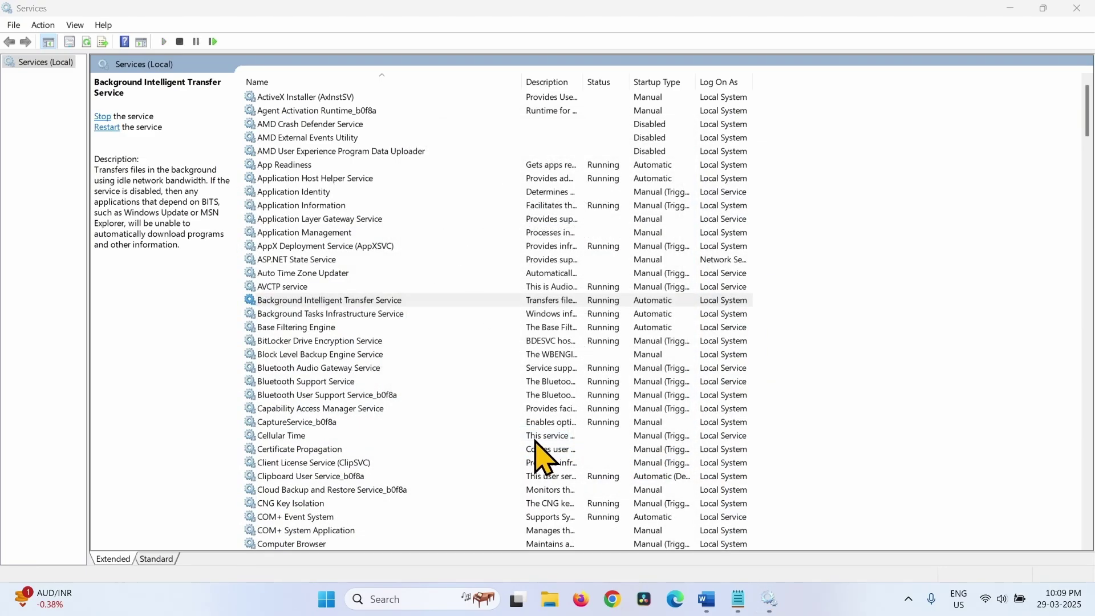
Step: Restart the Background Intelligent Transfer Service and reselect it in the services list
right_click(336, 306)
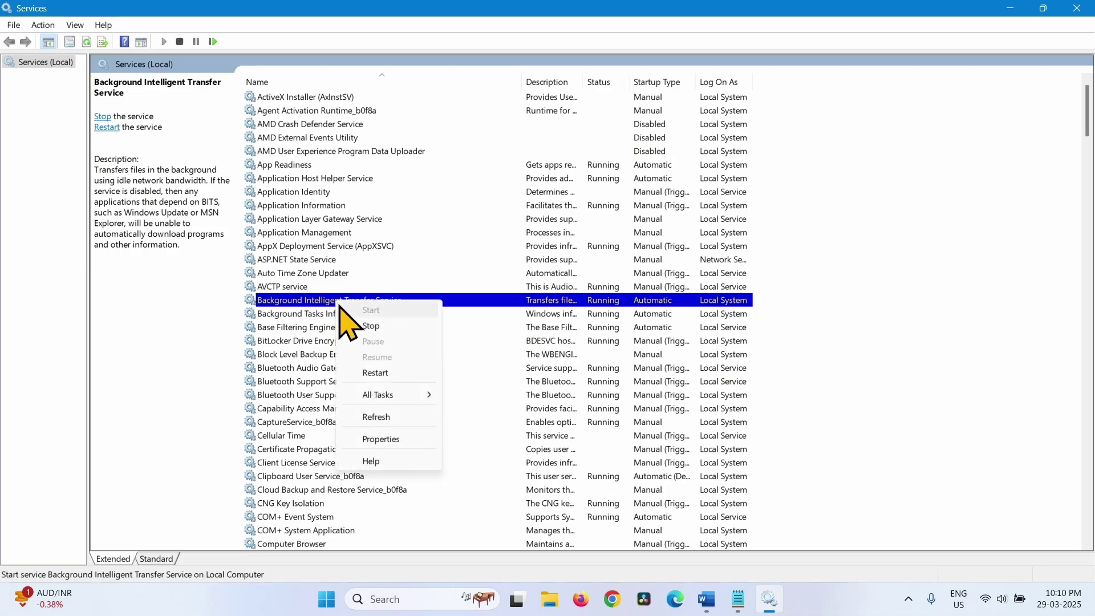
click(368, 373)
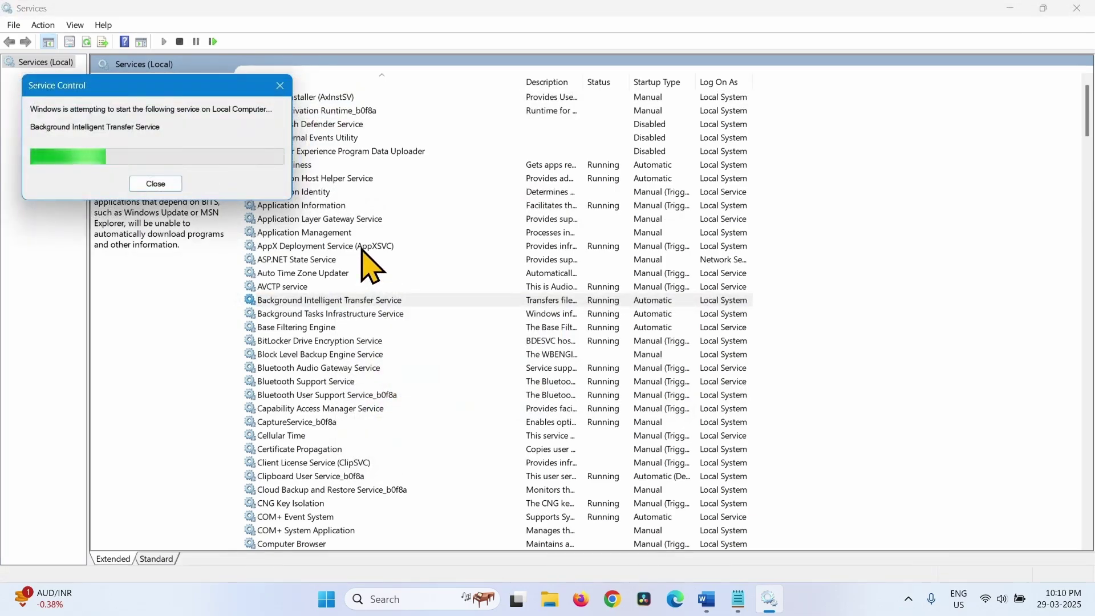
click(342, 260)
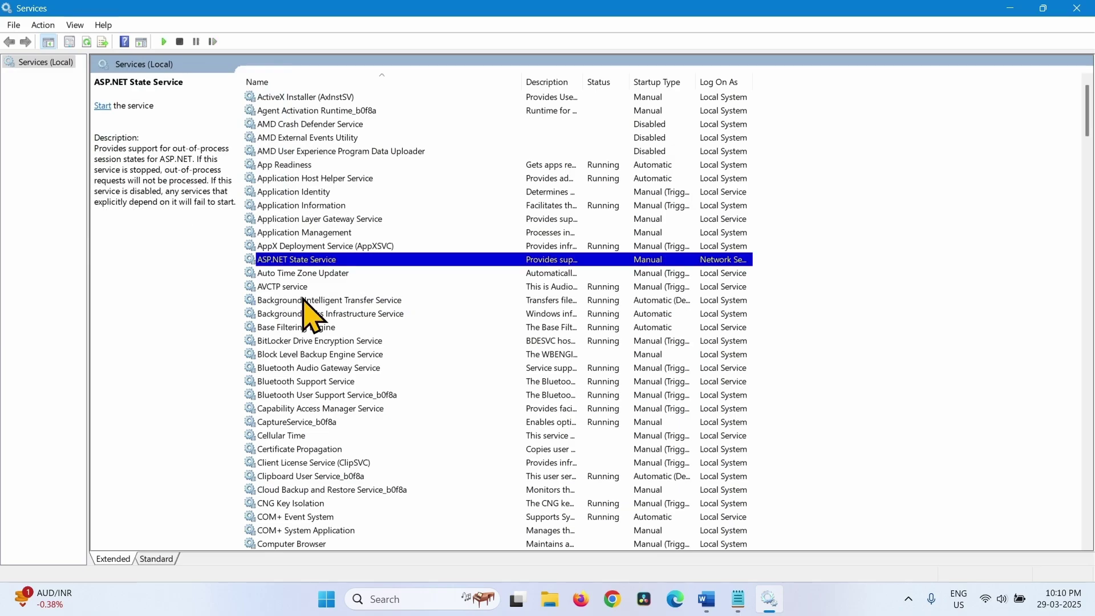
click(303, 300)
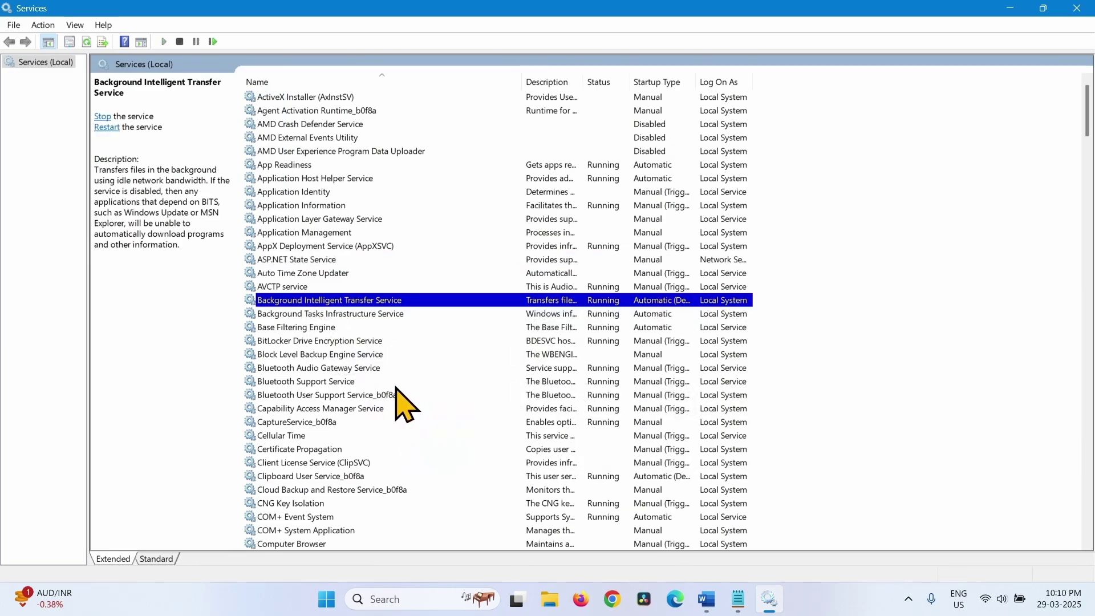
Step: Set the Cryptographic Services startup type to Automatic, save the properties and restart the service
scroll(399, 404, down, 9)
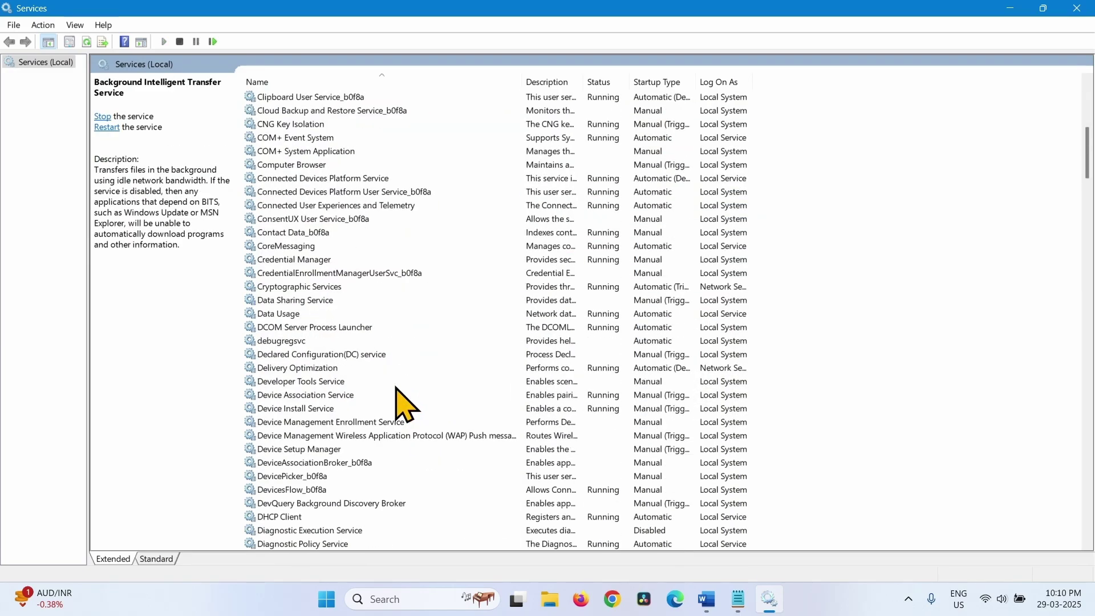
click(290, 286)
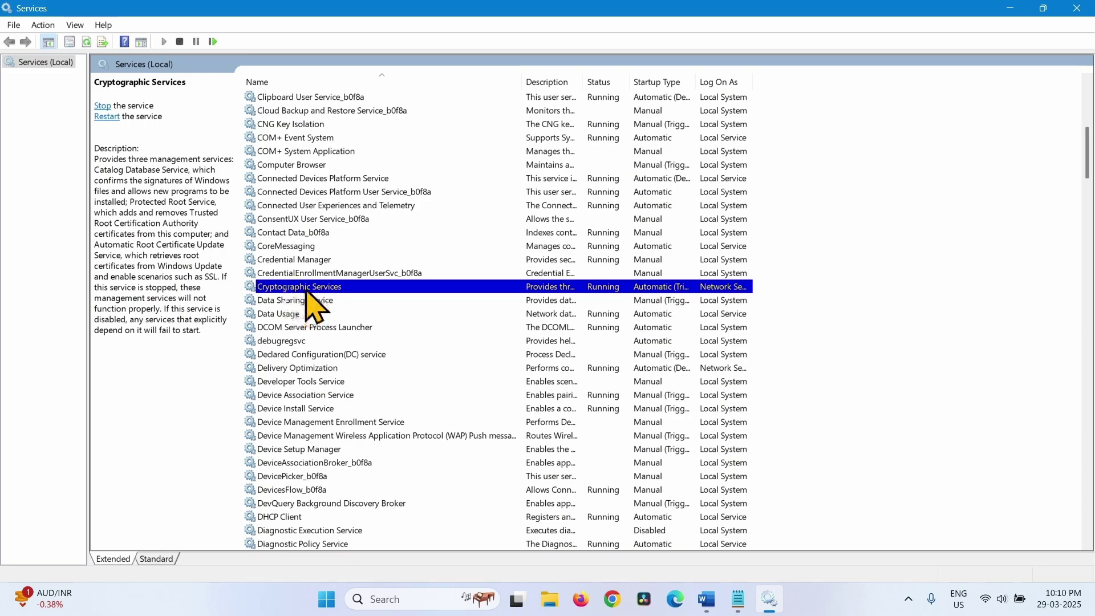
right_click(316, 290)
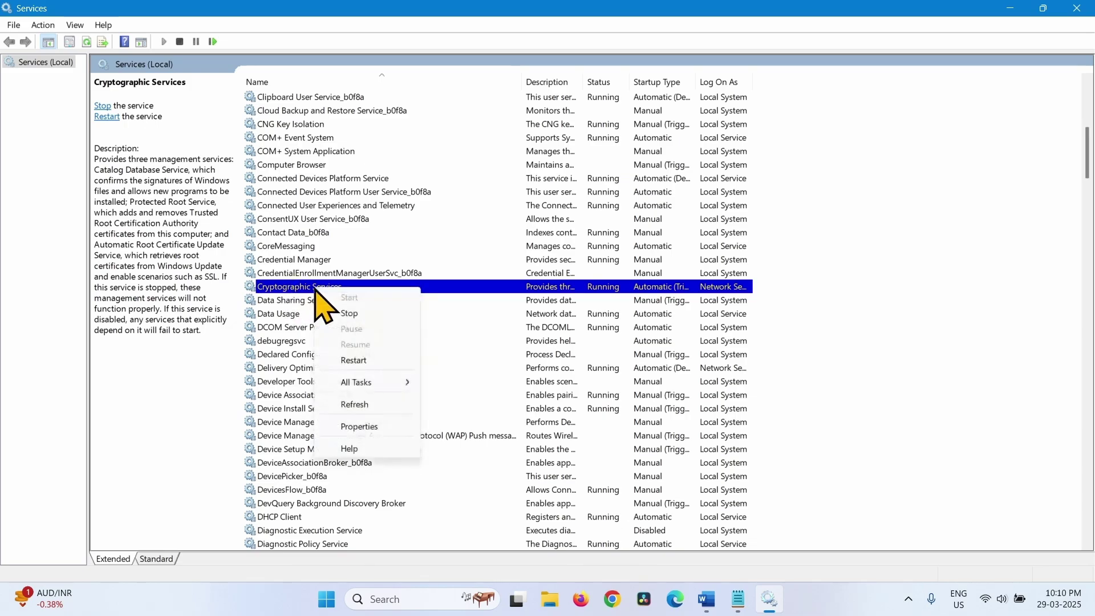
click(349, 428)
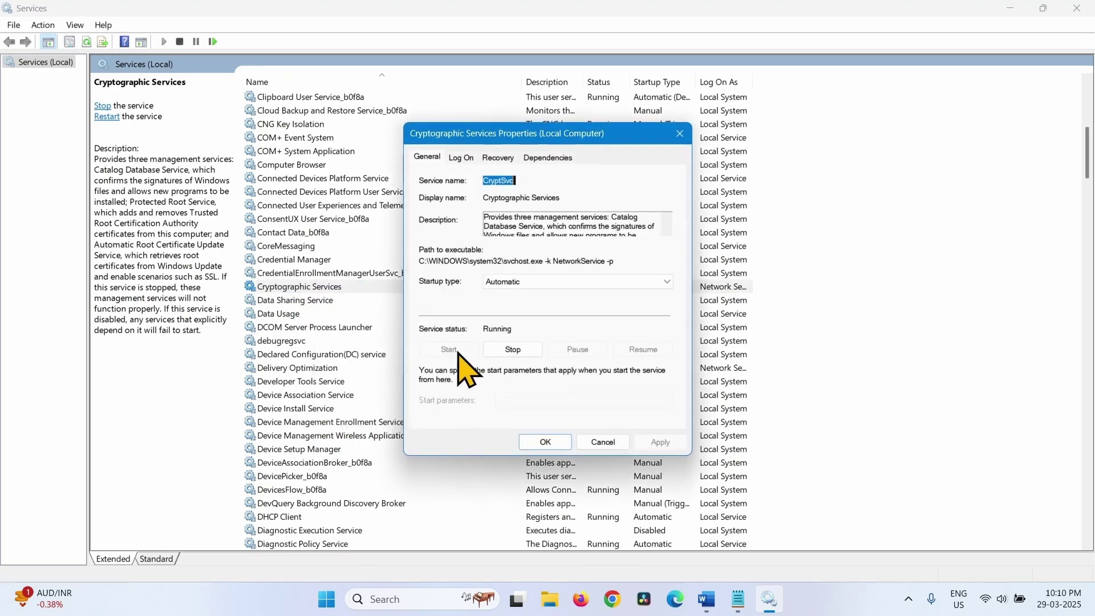
click(518, 281)
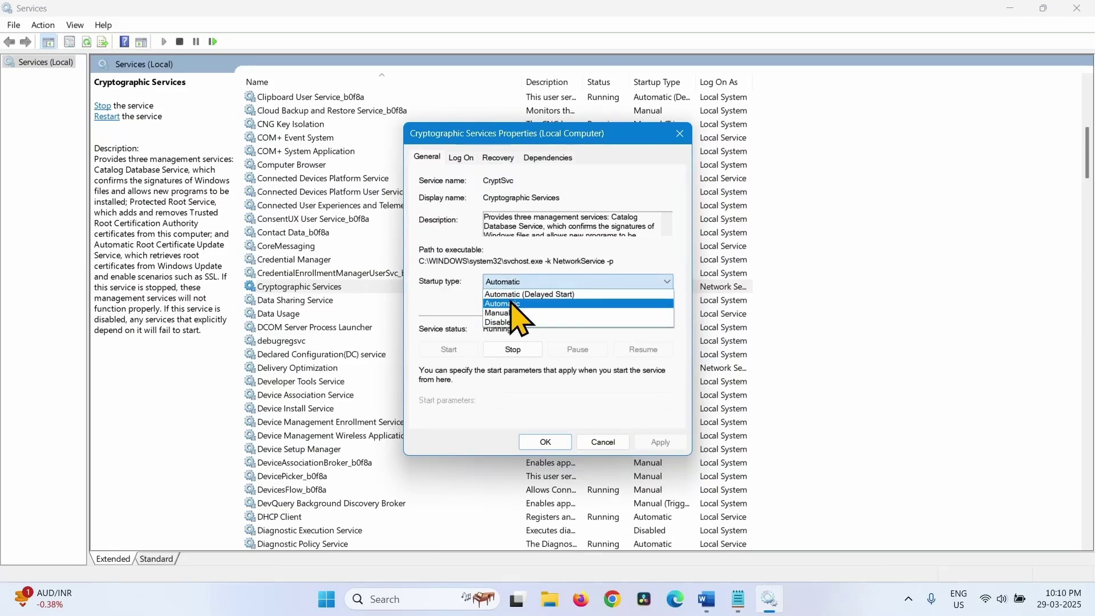
click(512, 303)
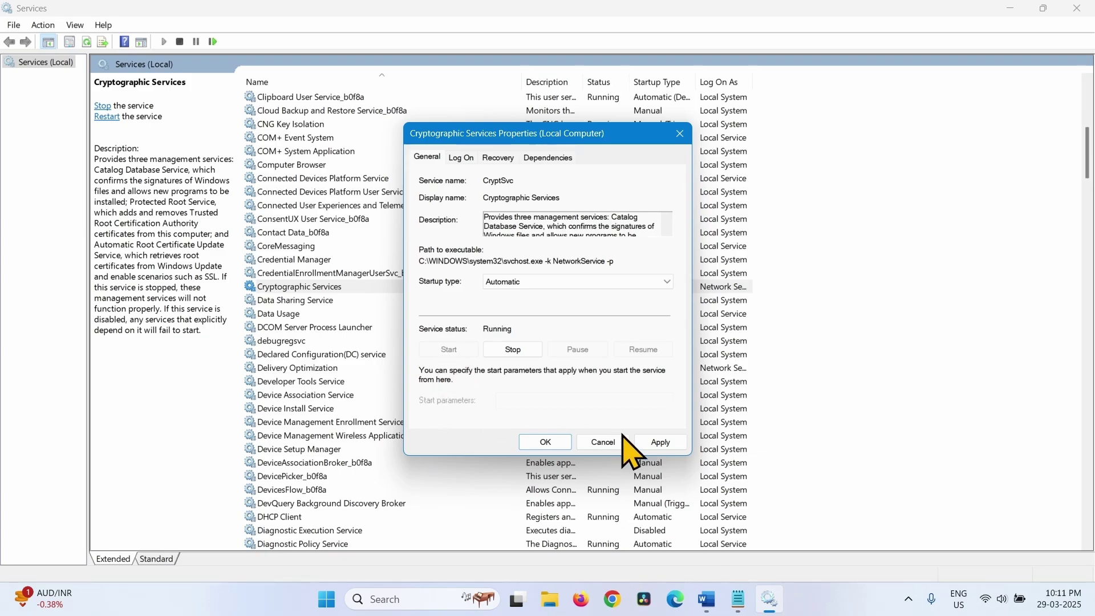
click(657, 445)
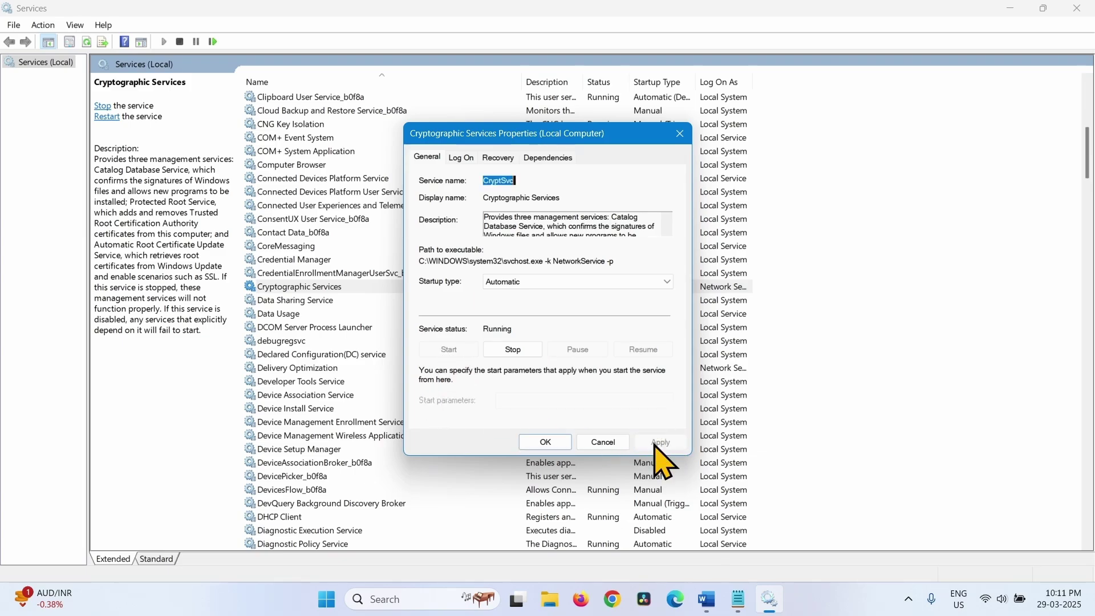
click(556, 445)
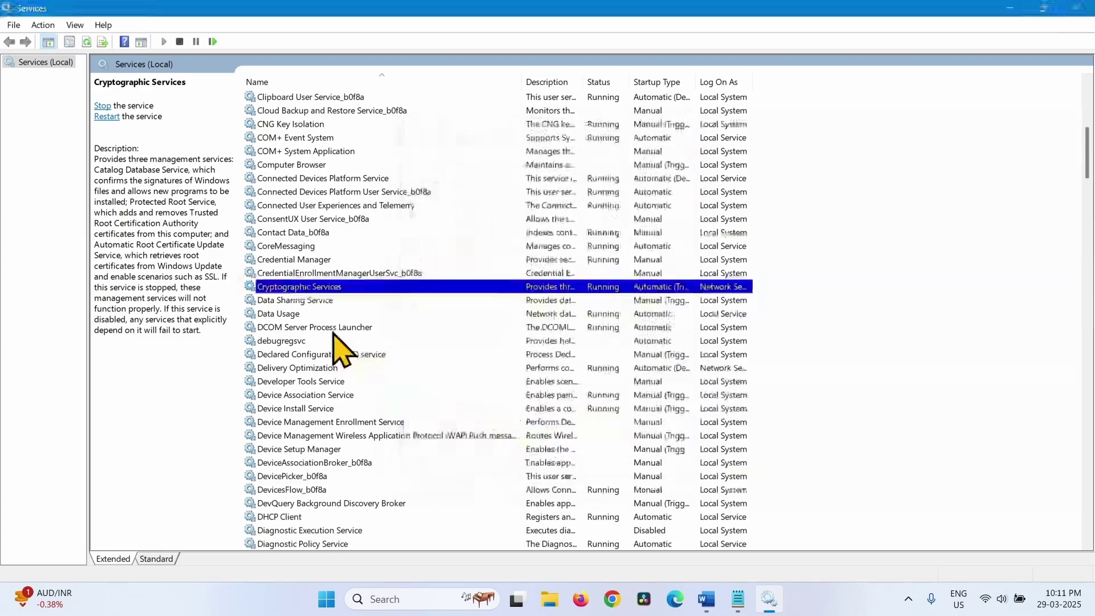
right_click(295, 291)
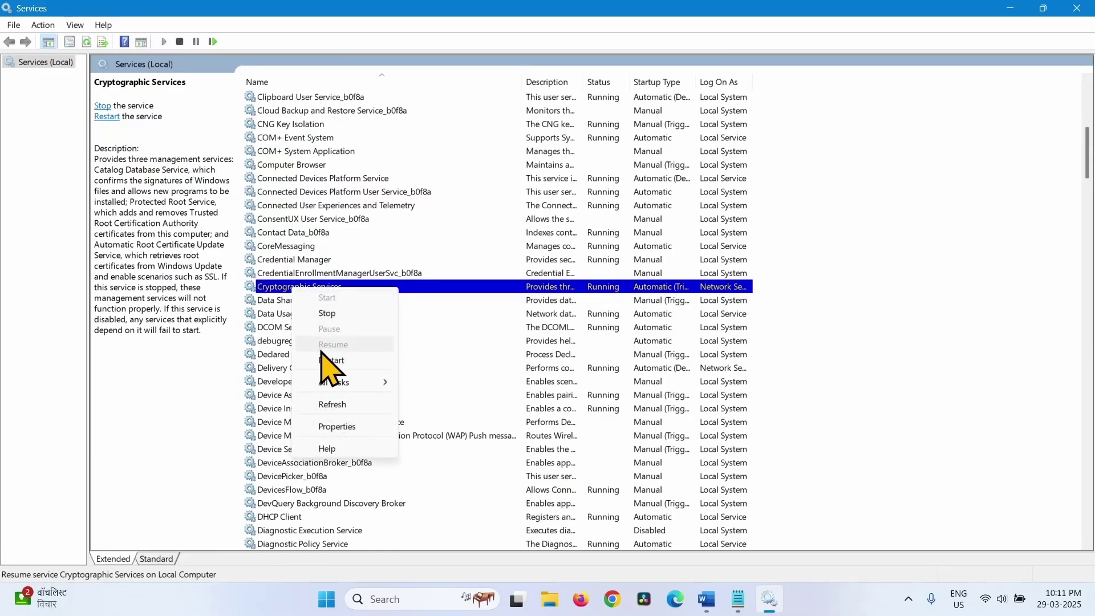
click(336, 361)
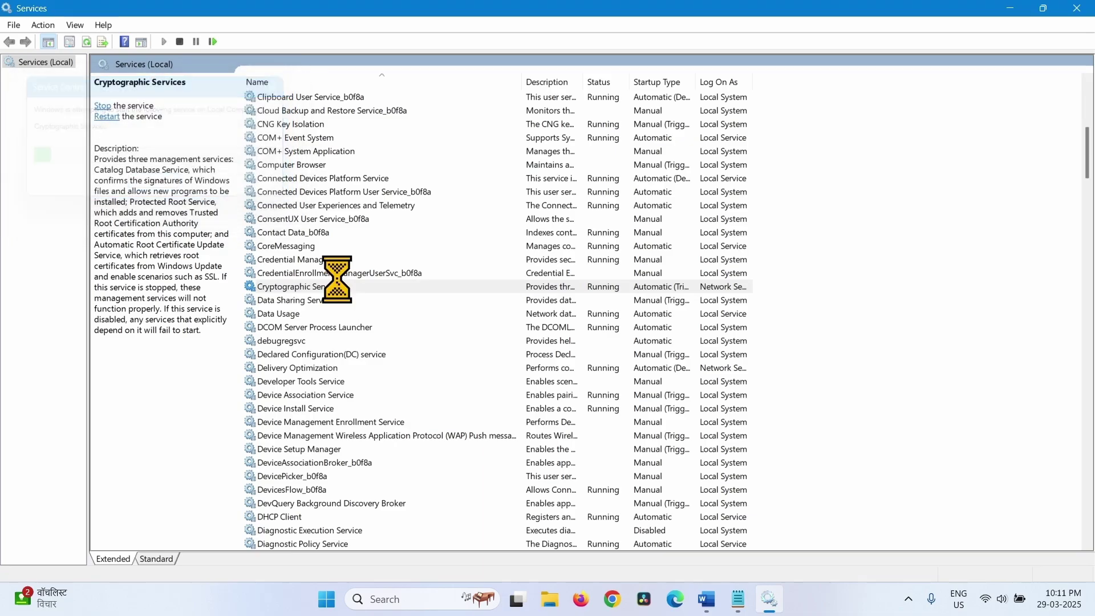
Step: Open the properties of the Windows Update service and set its startup type to Automatic
scroll(377, 393, down, 2)
scroll(376, 392, down, 20)
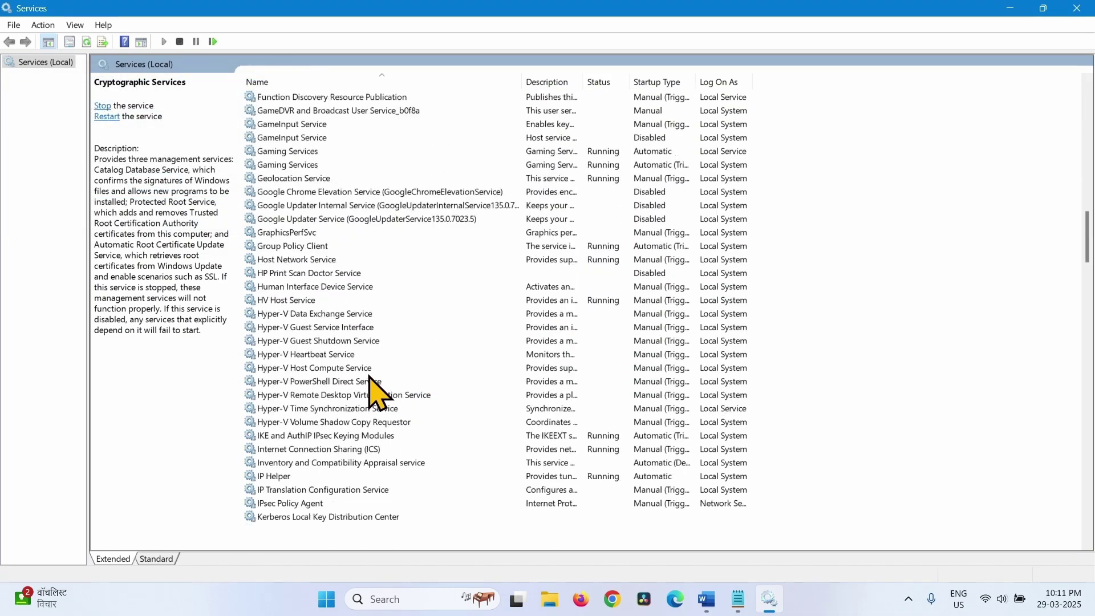
scroll(370, 377, down, 20)
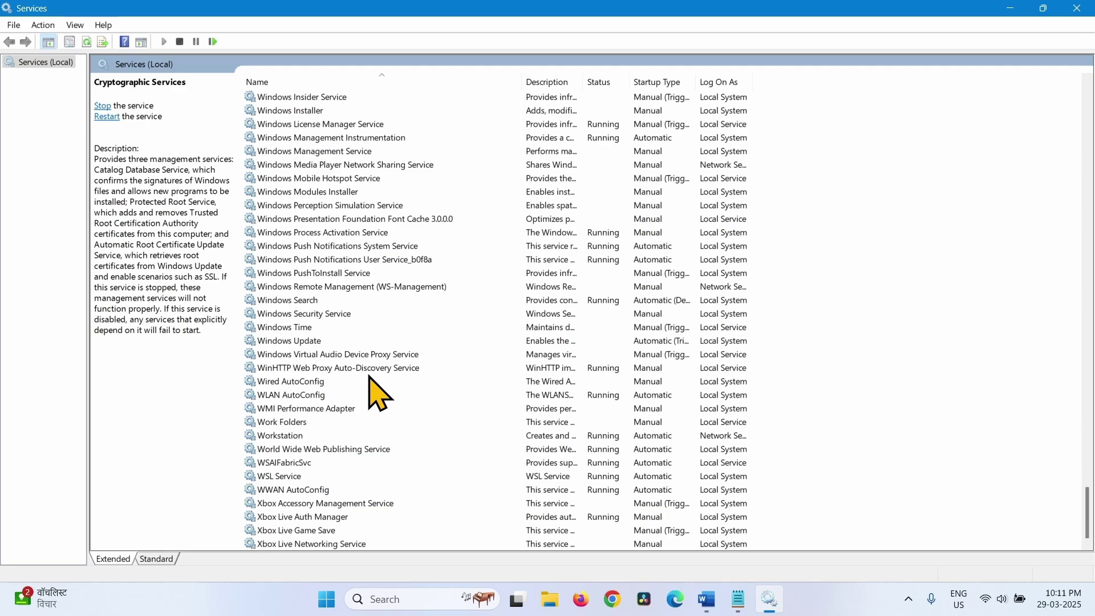
click(311, 341)
right_click(311, 342)
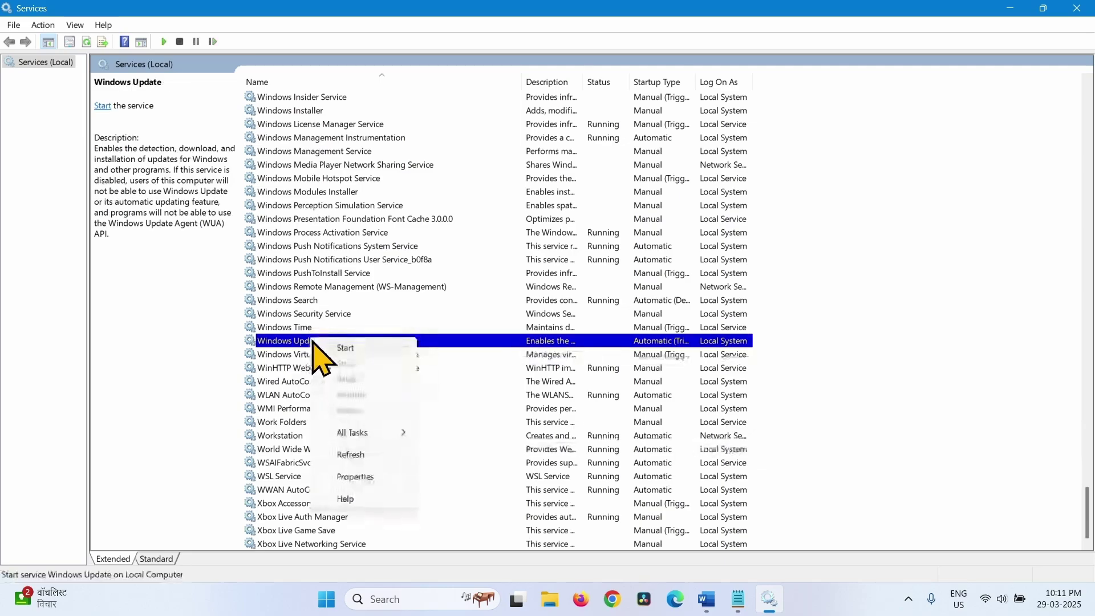
click(376, 478)
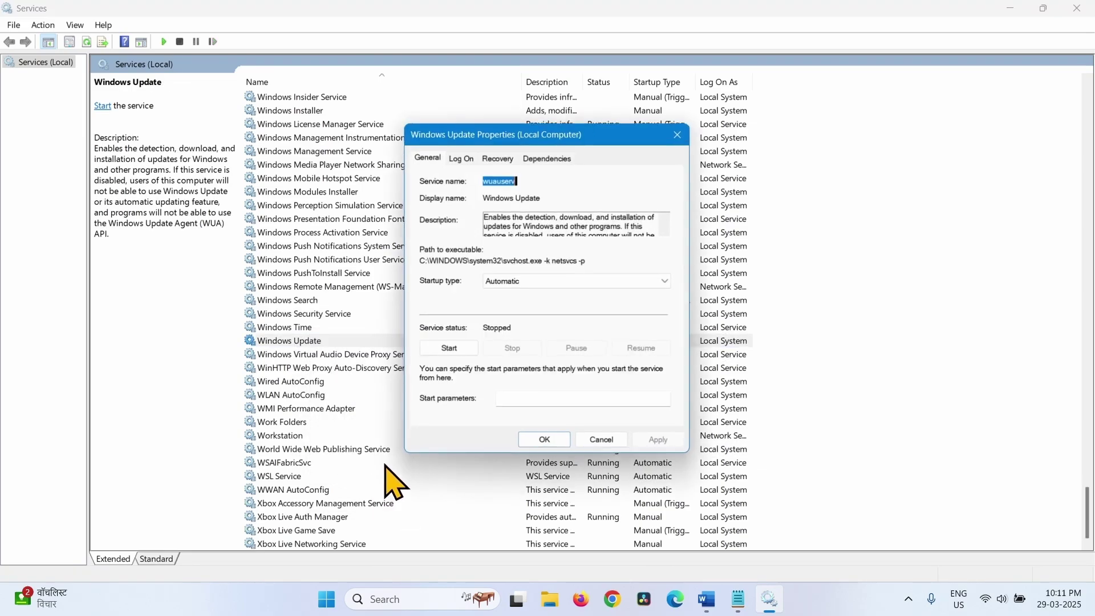
click(503, 282)
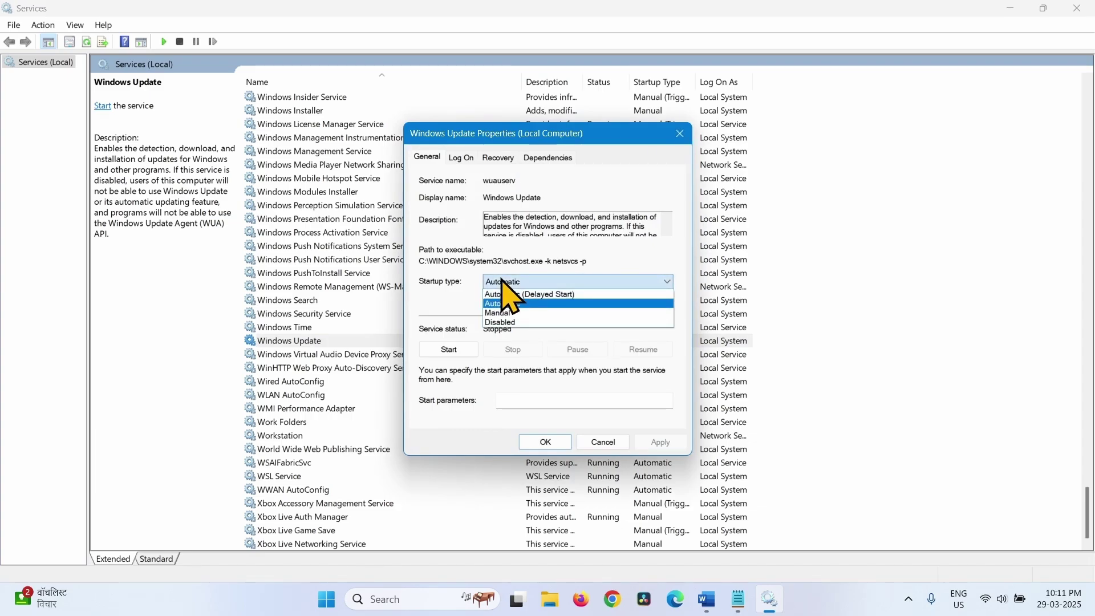
click(502, 304)
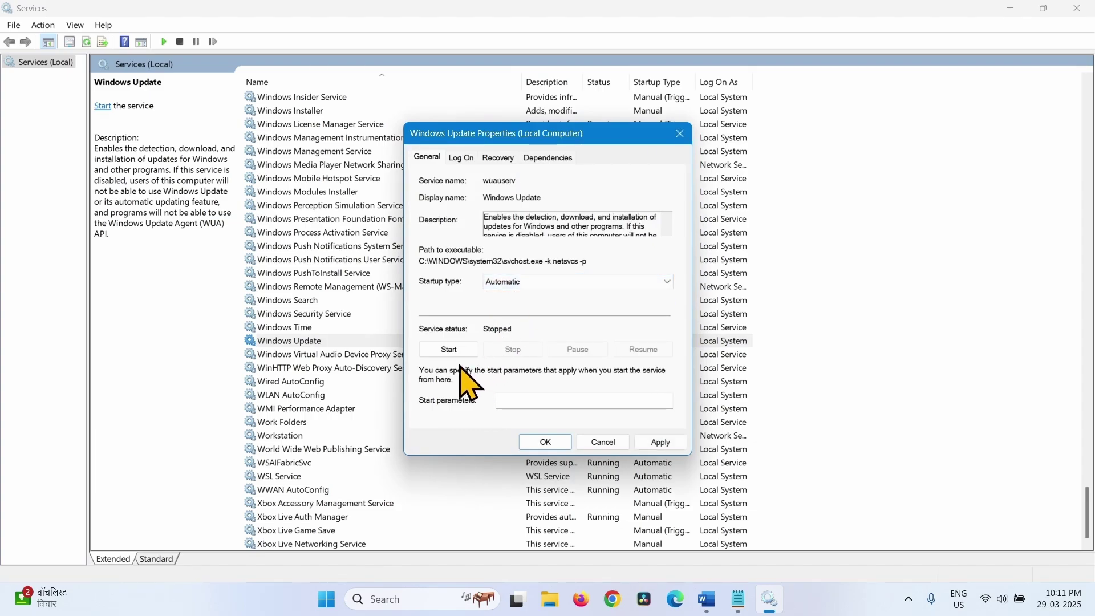
Step: Start the Windows Update service, save its properties and close the services console
click(450, 350)
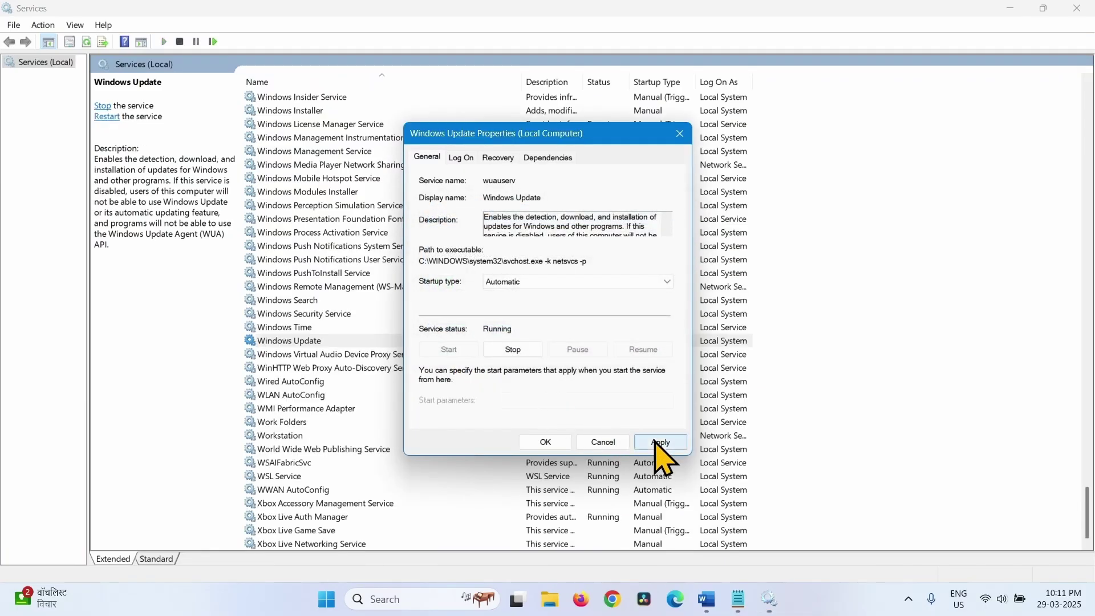
click(656, 444)
click(544, 443)
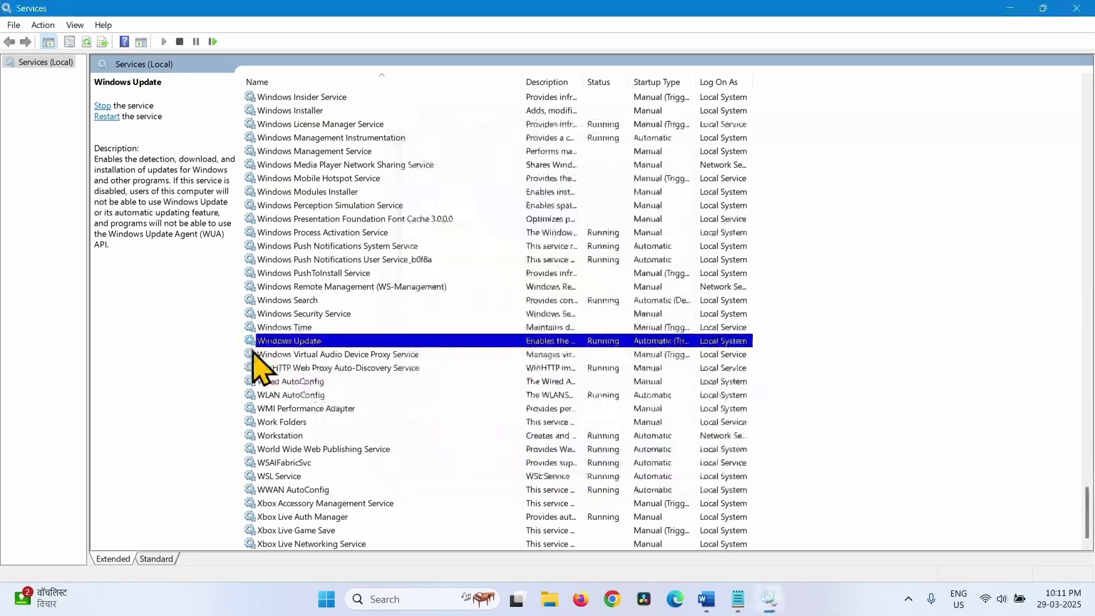
click(1080, 8)
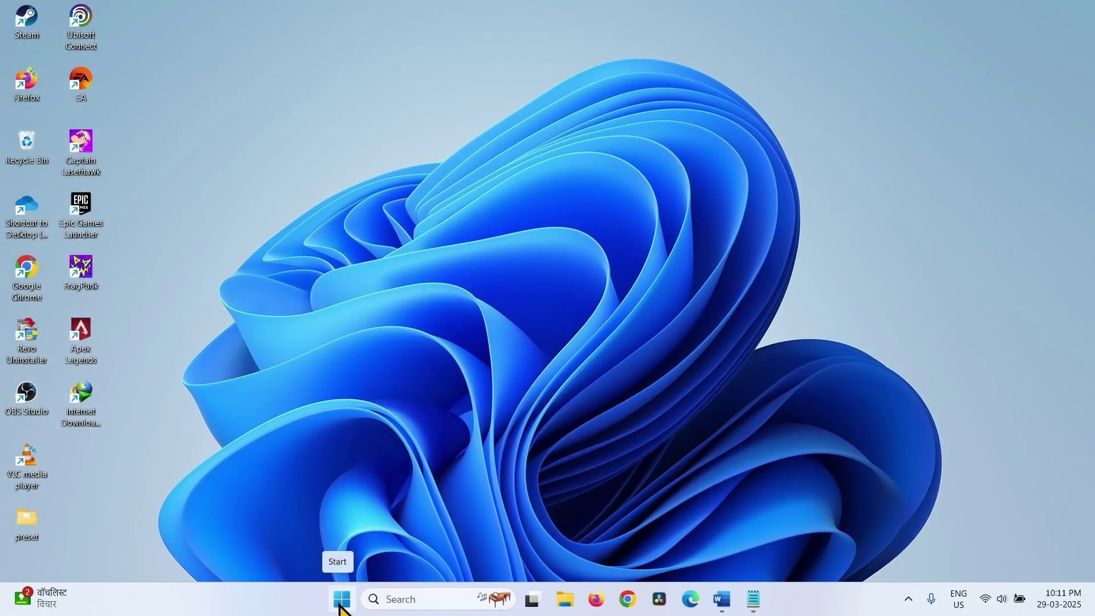
Step: Check for updates on the Windows Update page in Settings, and close Settings
click(341, 604)
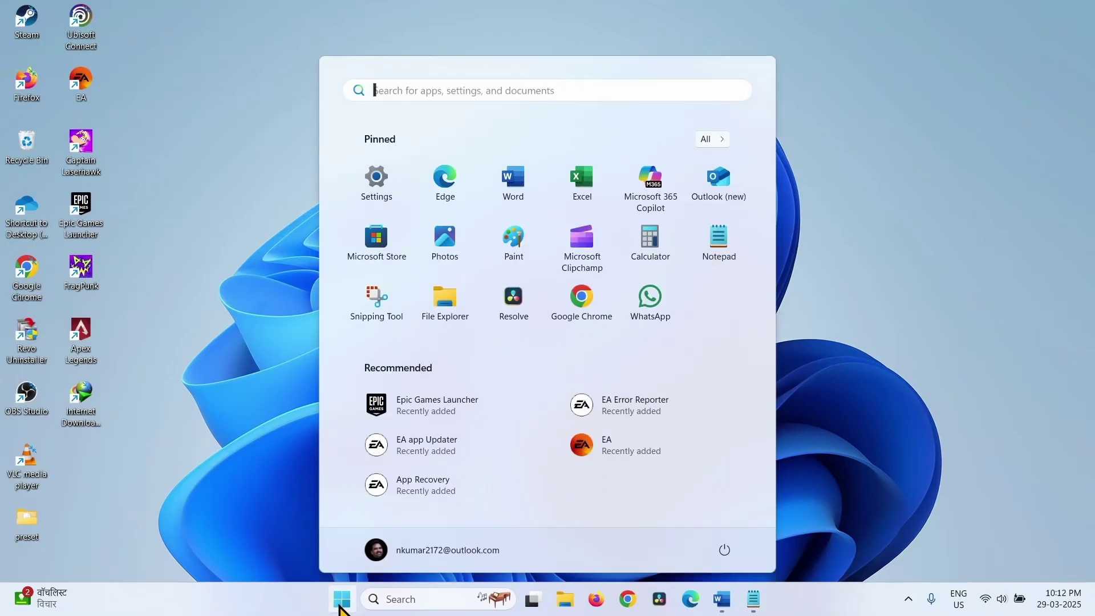
click(374, 176)
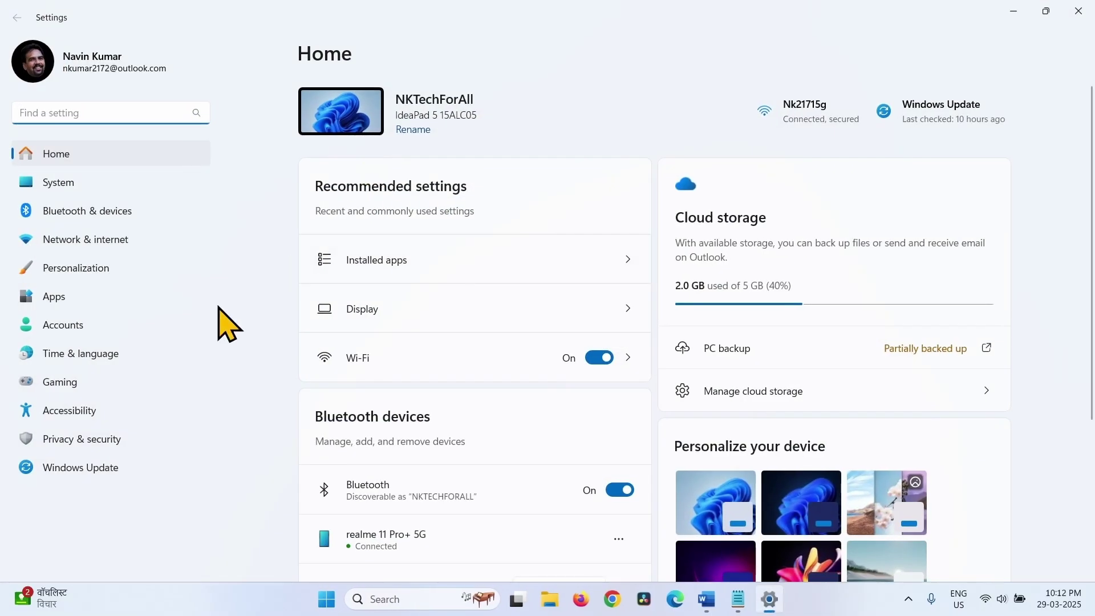
click(60, 467)
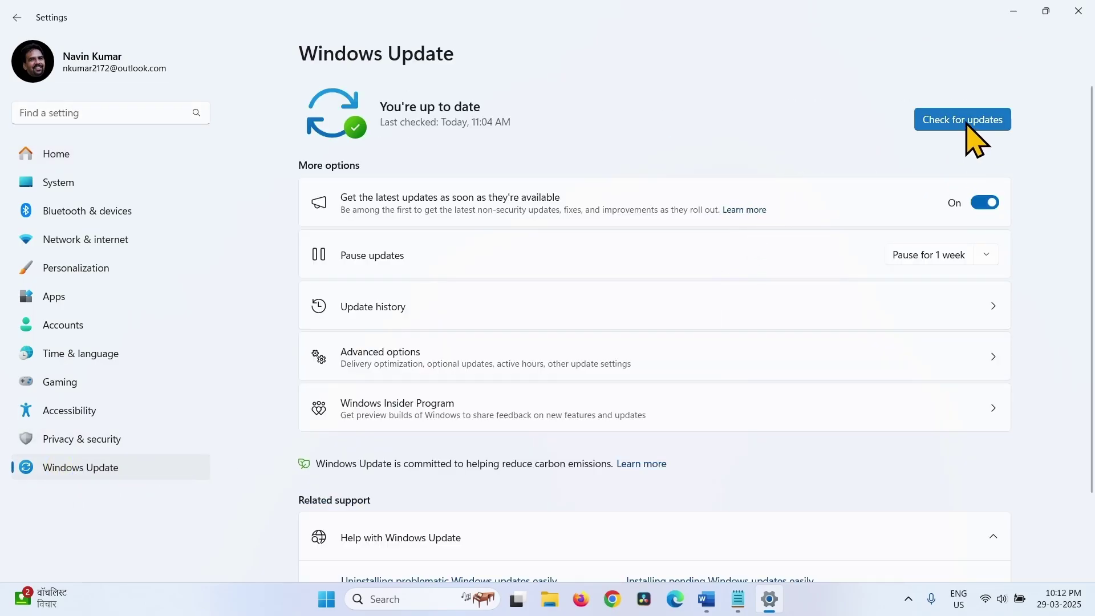
click(966, 124)
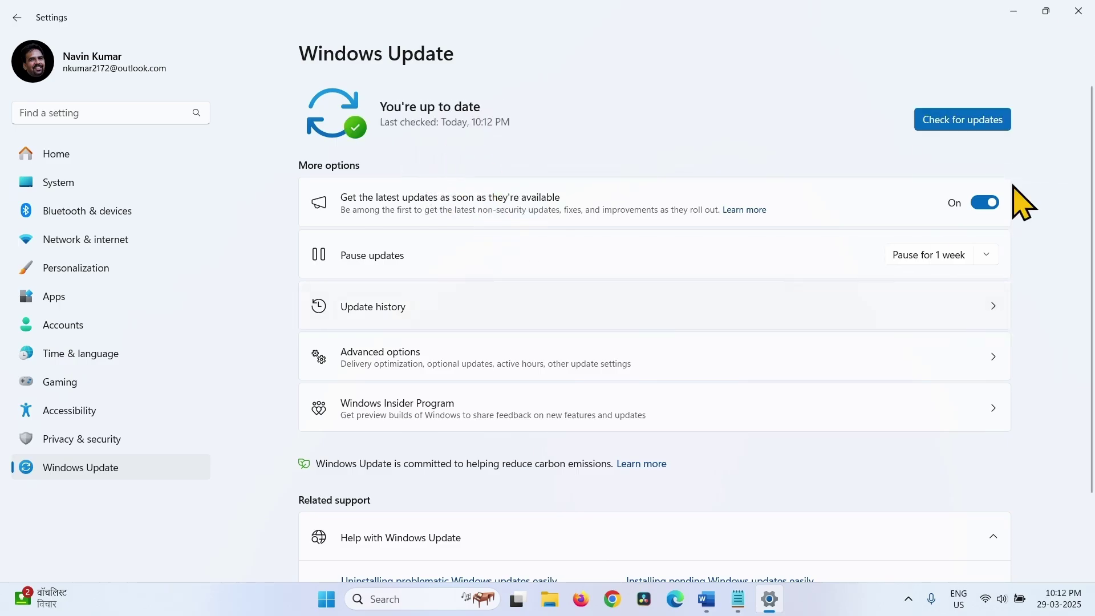
click(1077, 11)
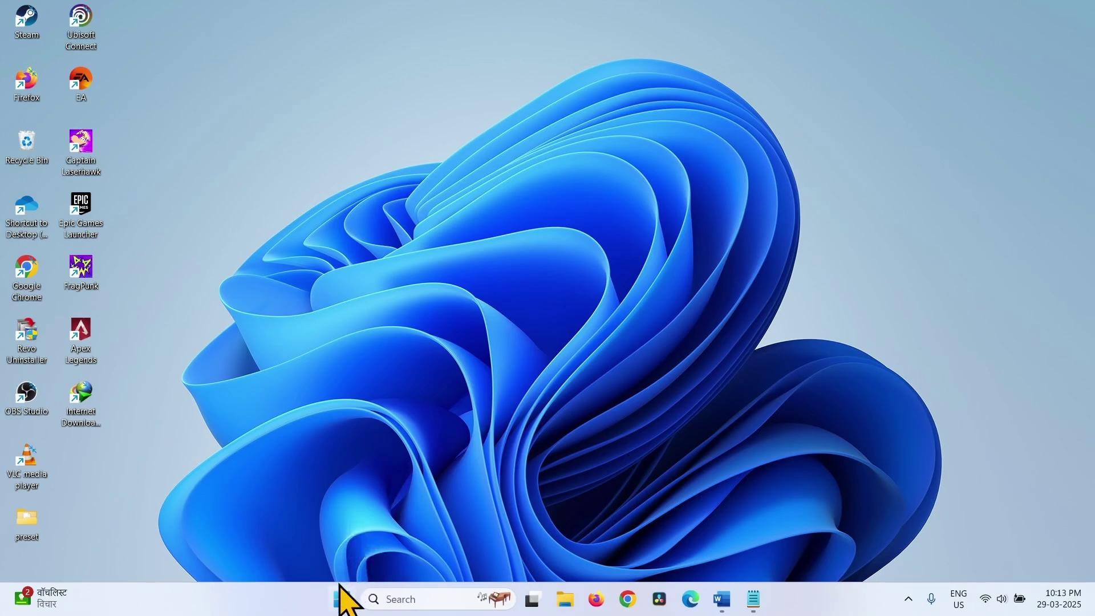
Step: Open the installed apps list in Settings and look through it for the EA app
right_click(342, 603)
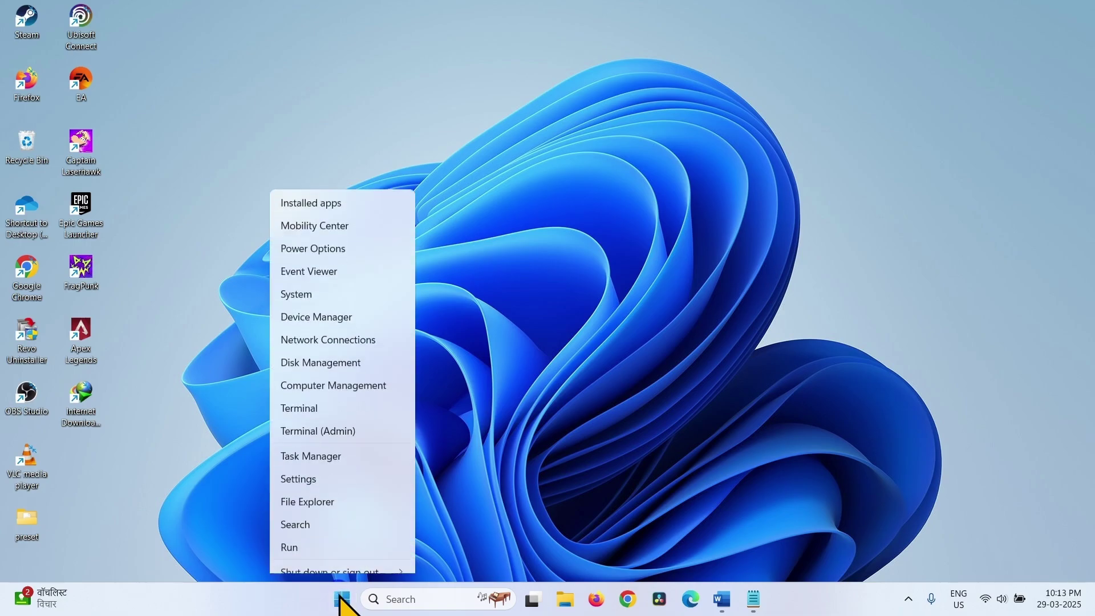
click(323, 172)
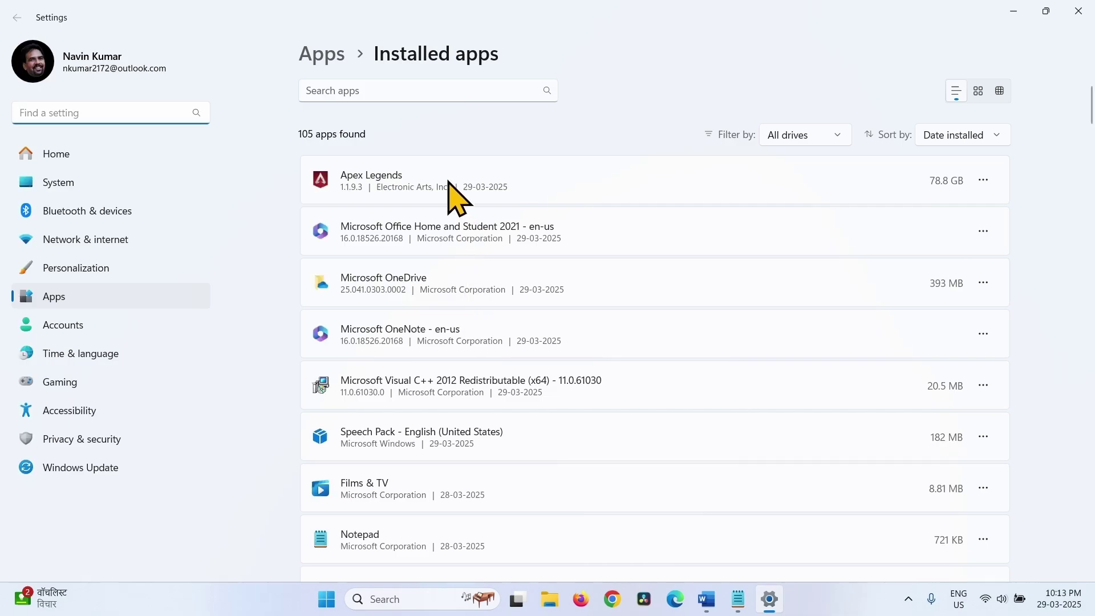
scroll(559, 386, down, 10)
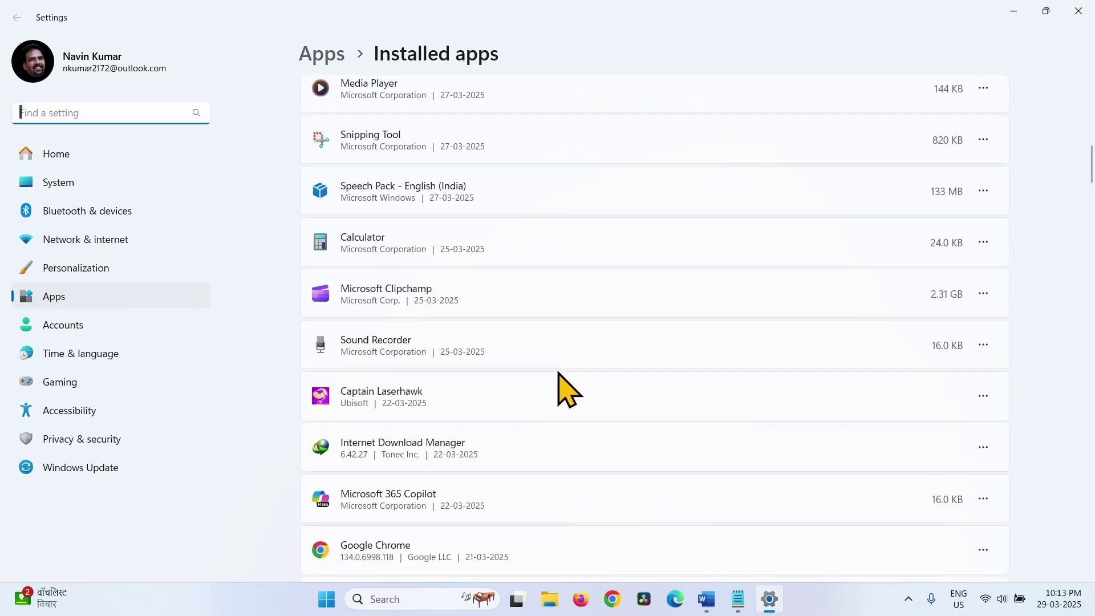
scroll(559, 375, up, 10)
scroll(559, 375, down, 10)
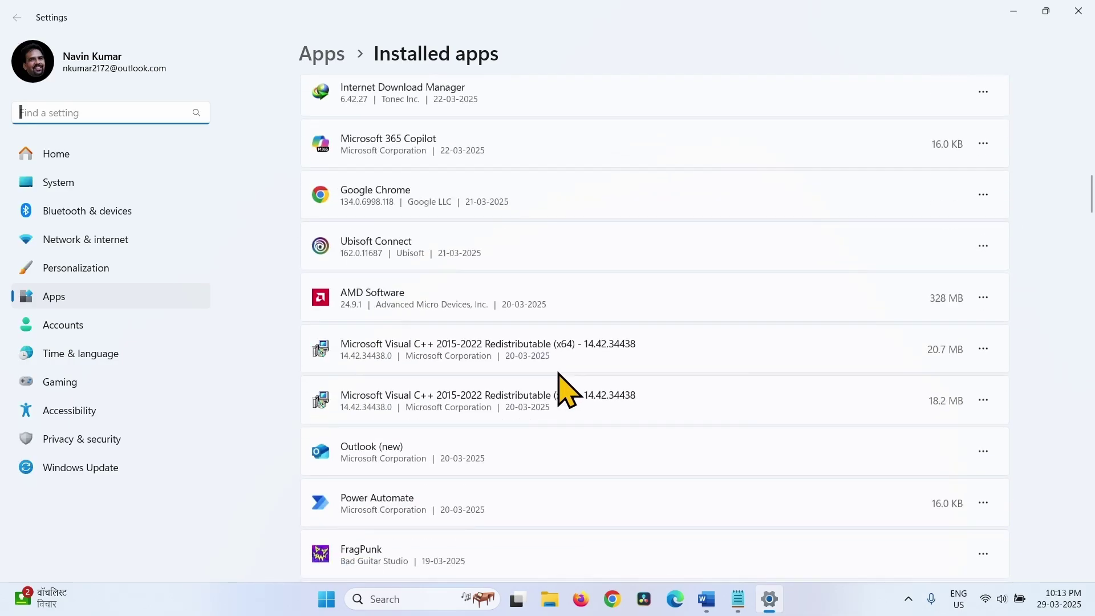
scroll(560, 375, up, 10)
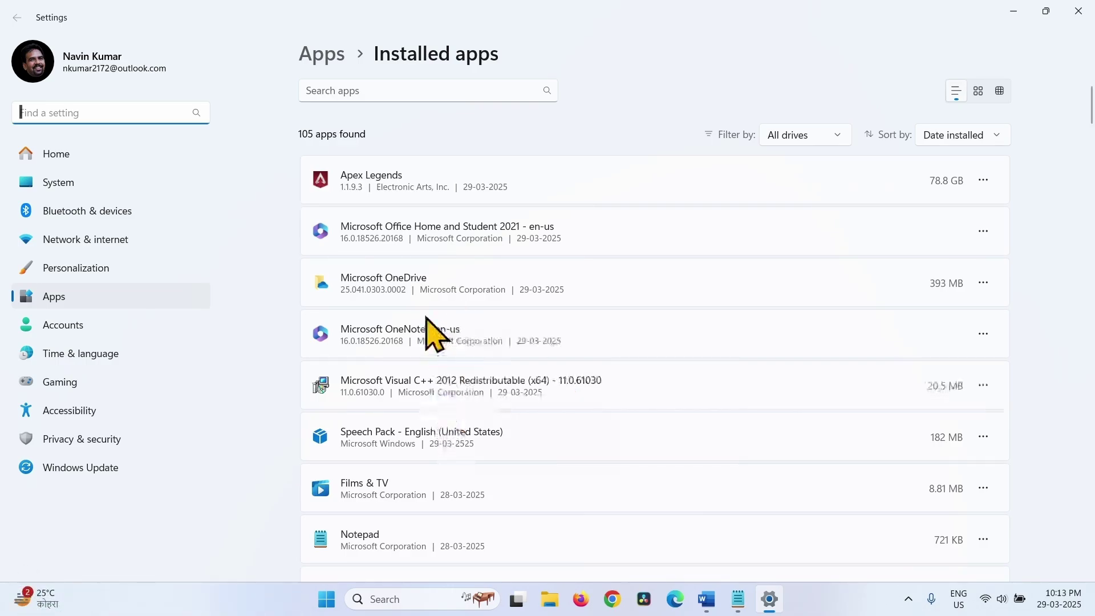
scroll(770, 388, down, 3)
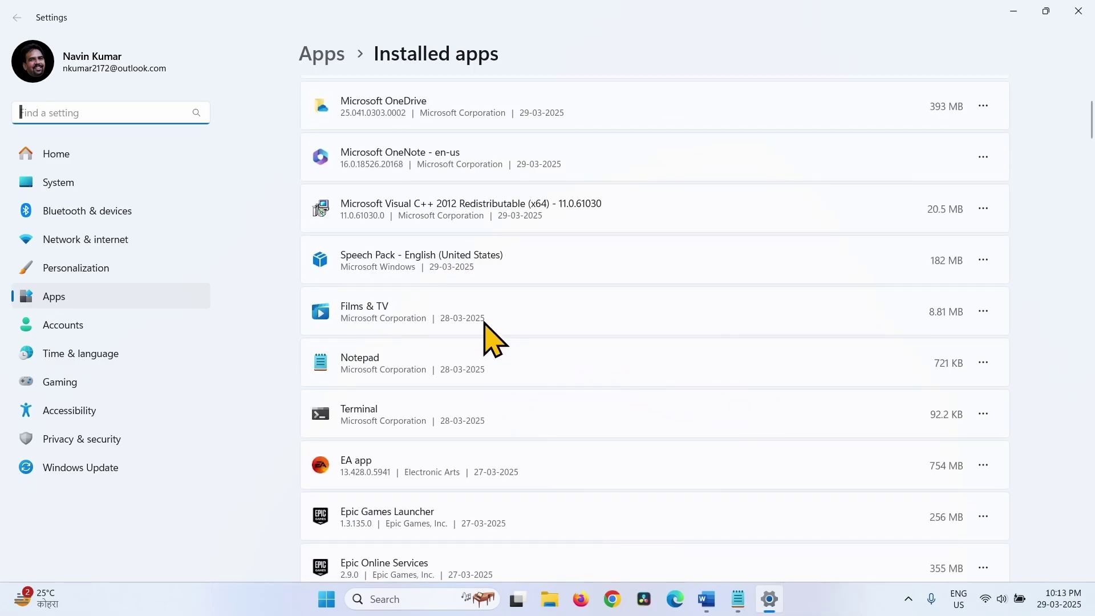
scroll(533, 325, down, 3)
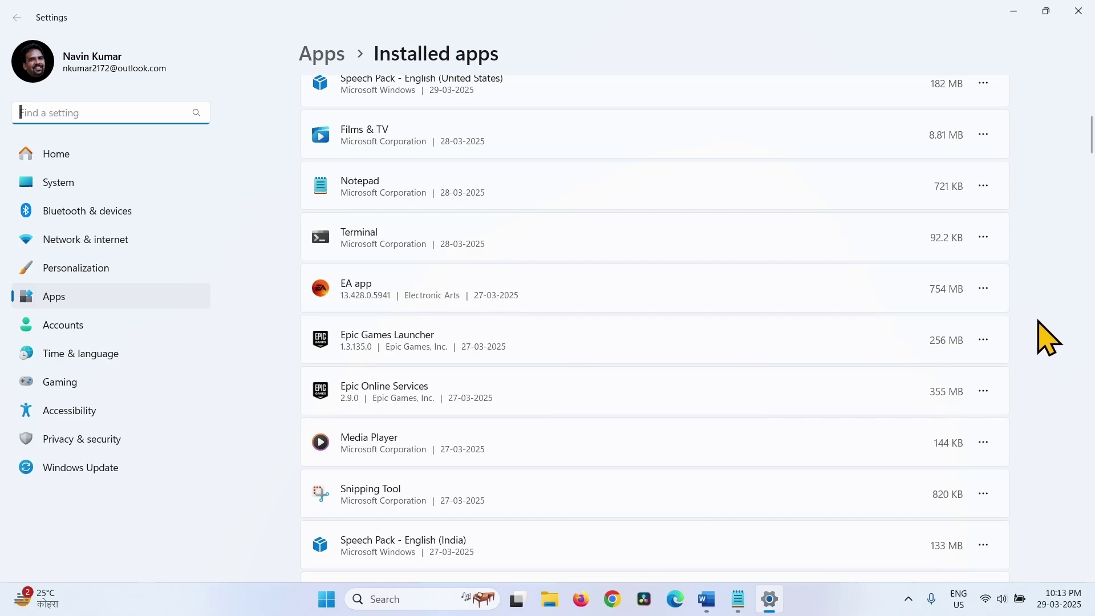
Step: Launch the EA app's uninstaller with permission to make changes, dismiss it without uninstalling, and close Settings
click(988, 290)
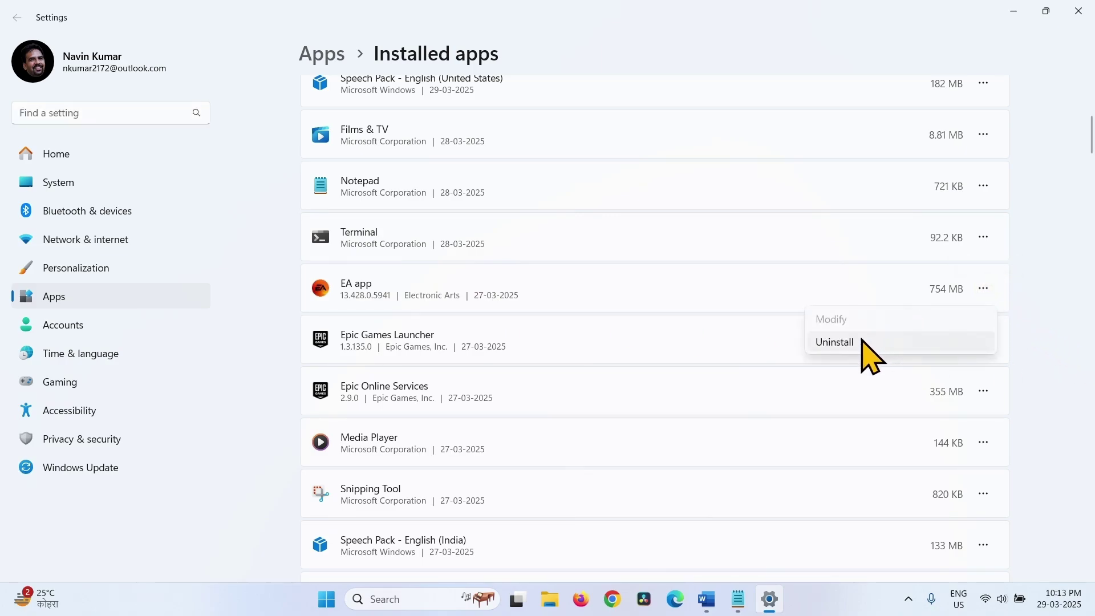
click(835, 342)
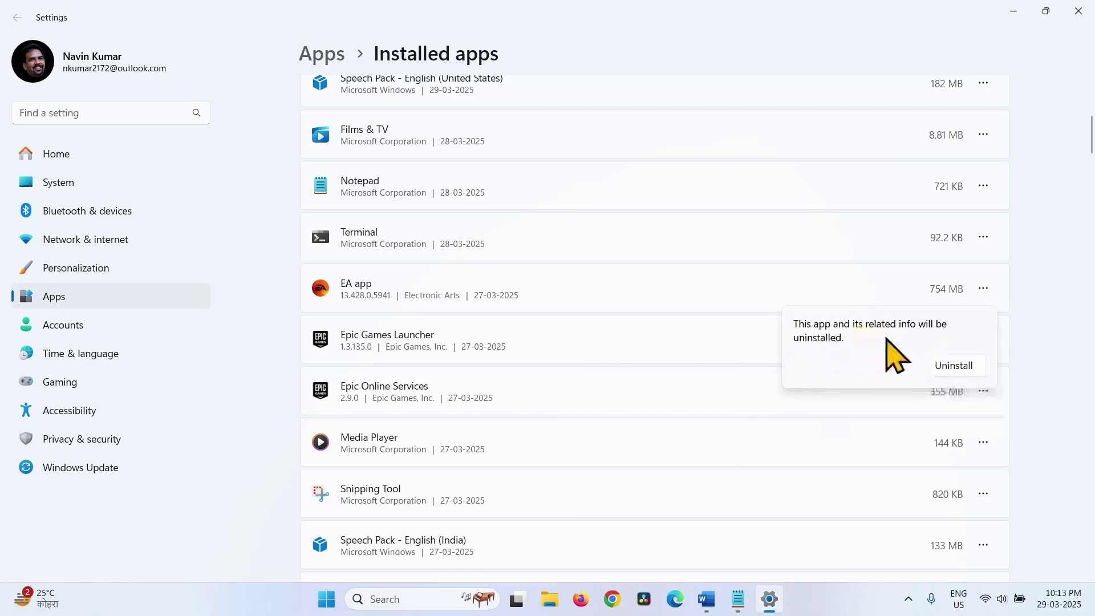
click(961, 366)
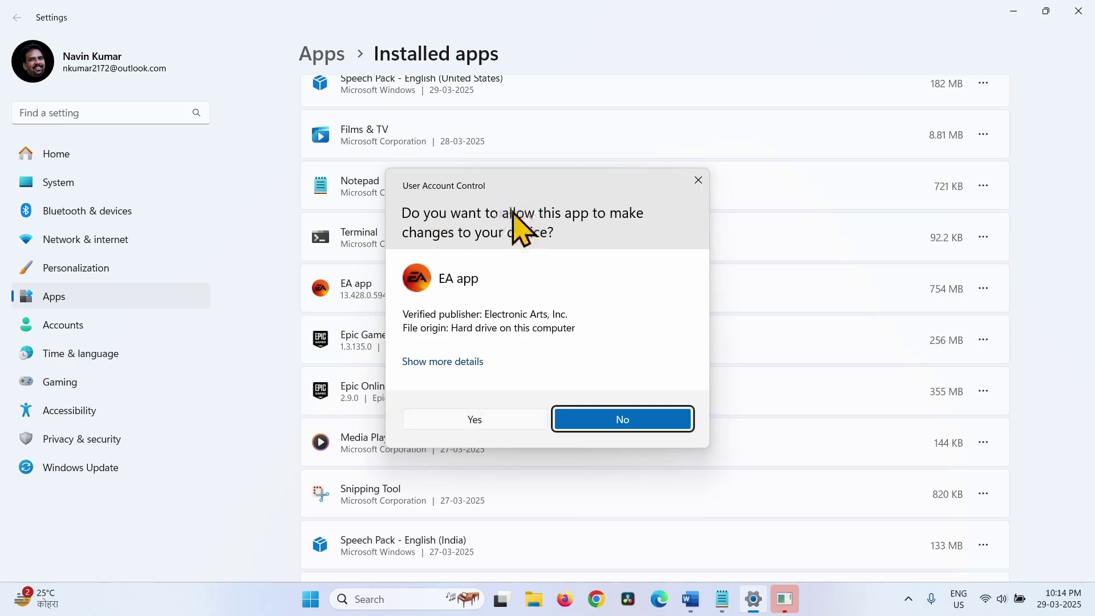
click(492, 424)
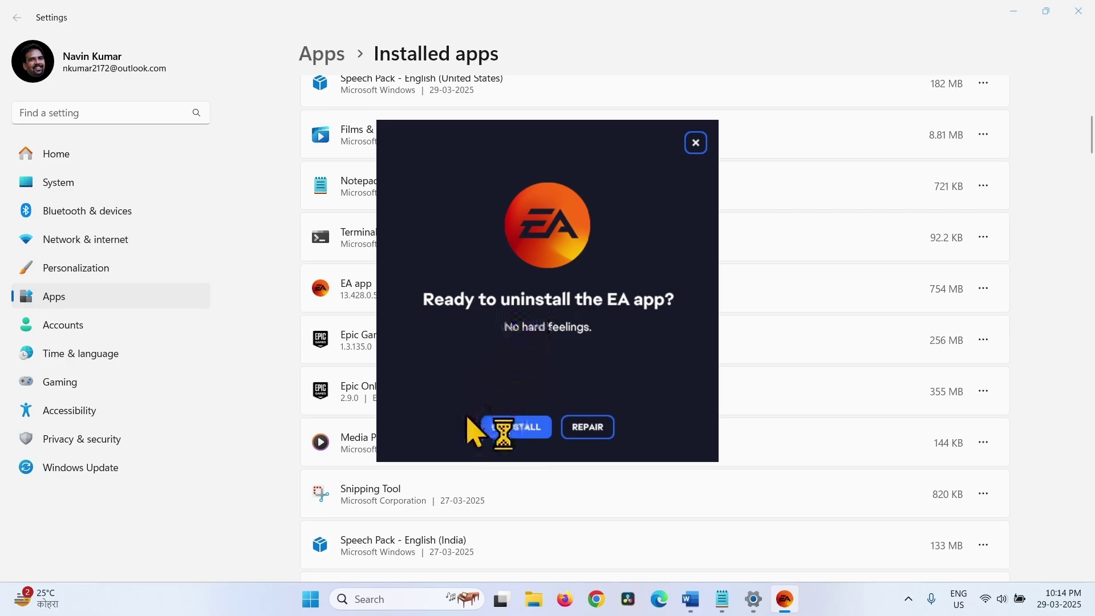
click(695, 142)
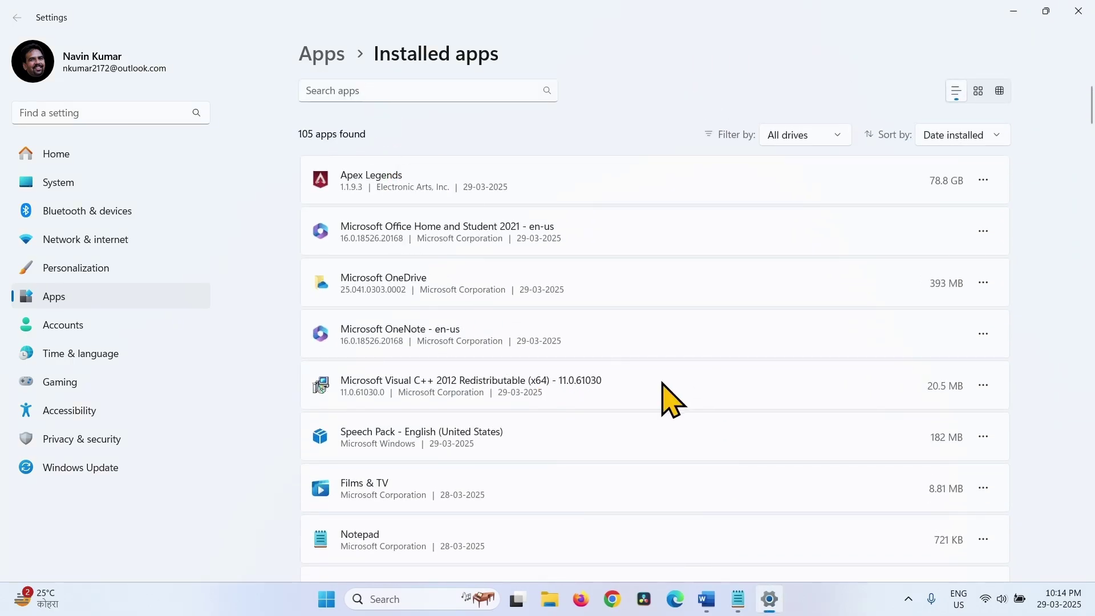
scroll(684, 462, down, 5)
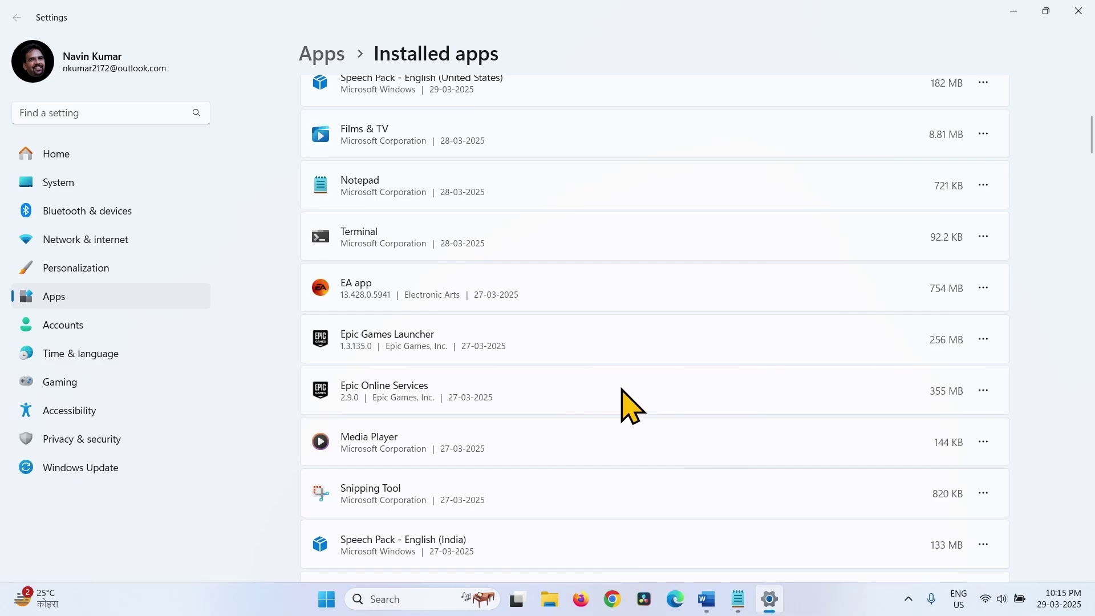
click(1078, 12)
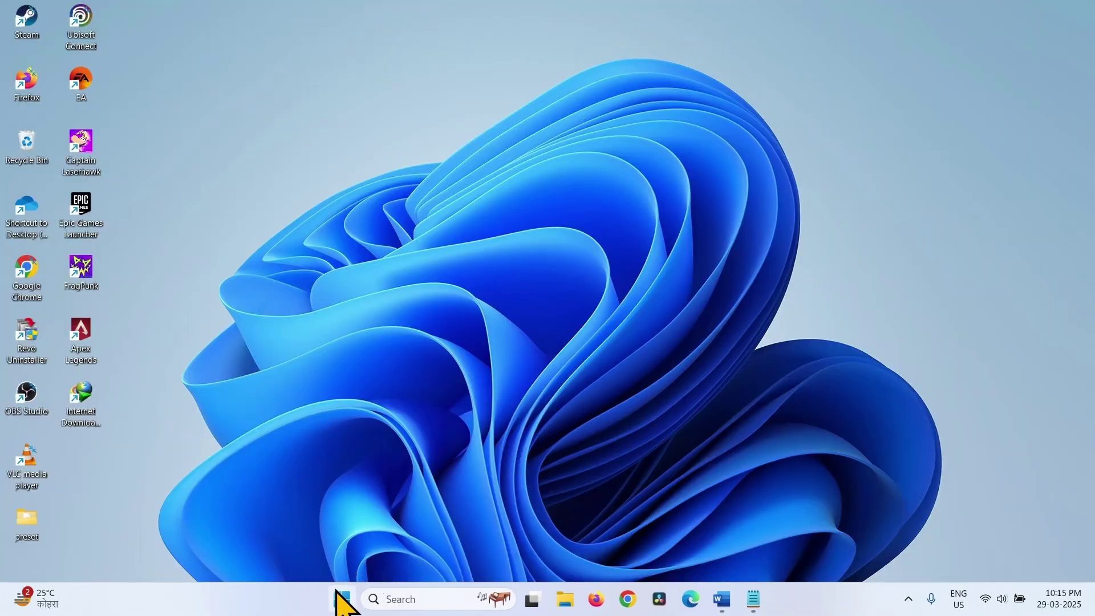
click(336, 608)
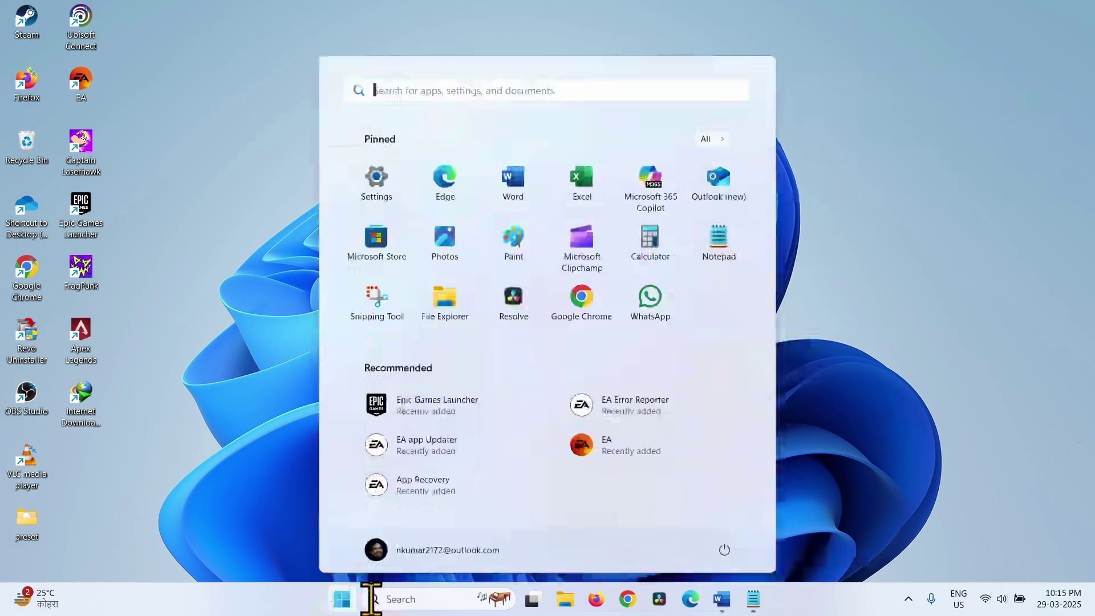
click(733, 548)
click(927, 408)
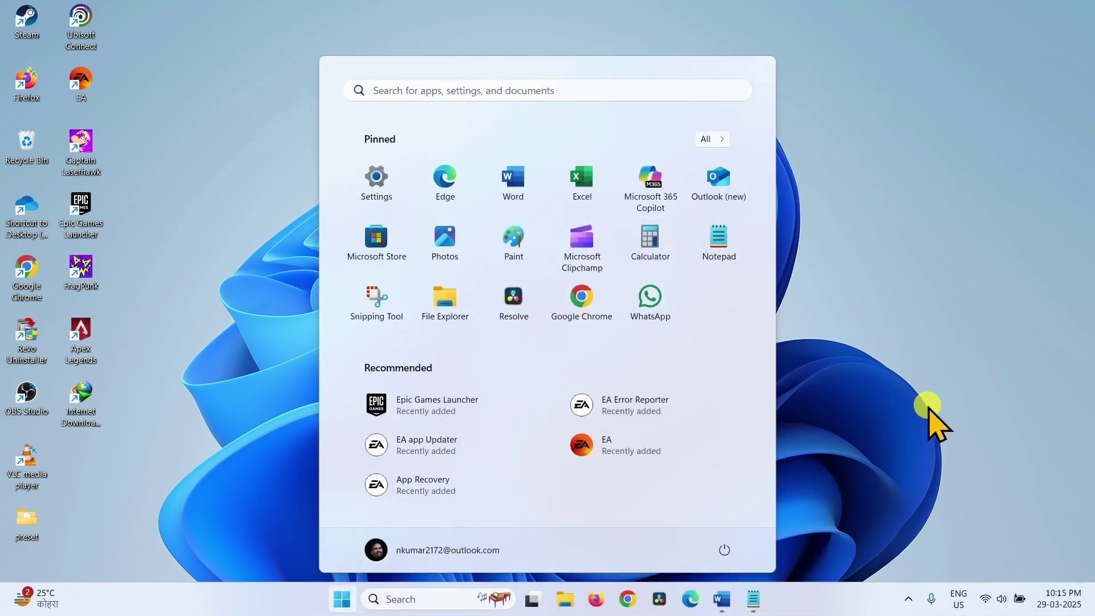
click(926, 408)
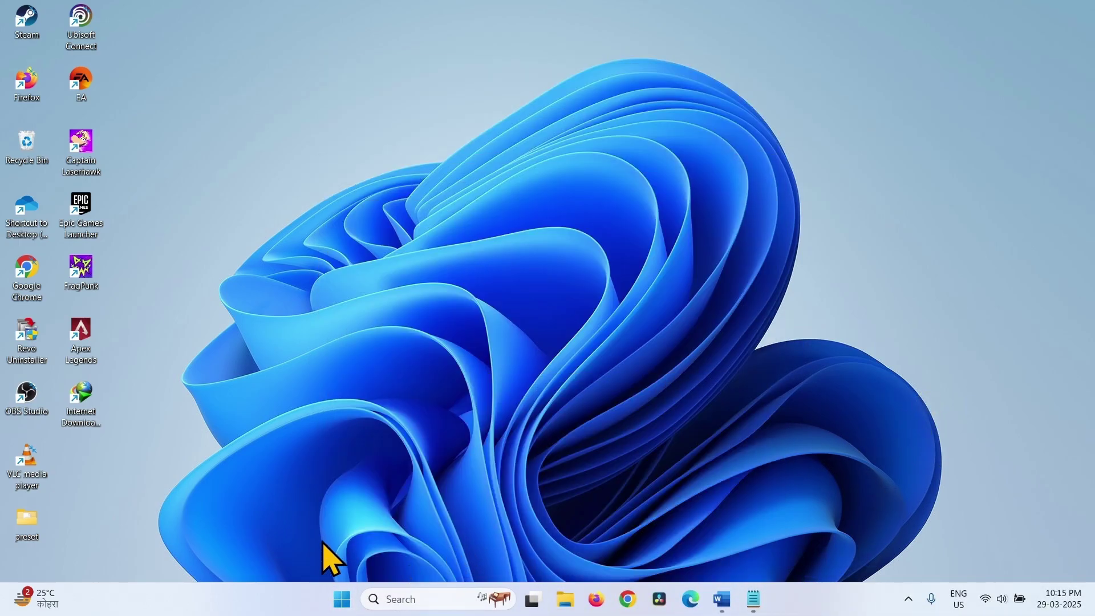
Step: Reopen the Windows Update page in Settings, check for updates again and close Settings
click(342, 599)
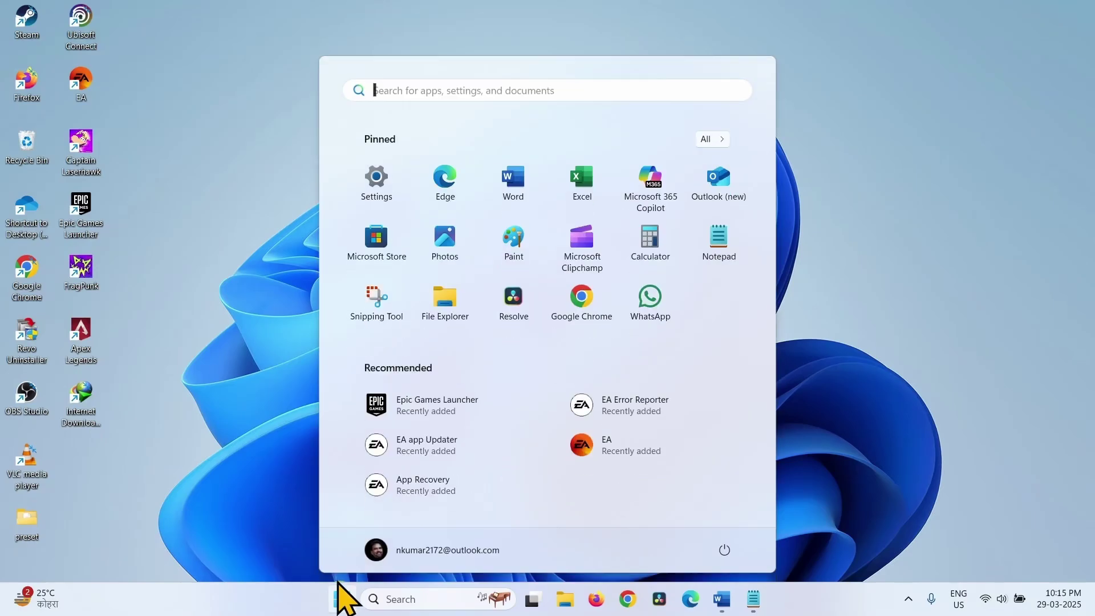
click(370, 180)
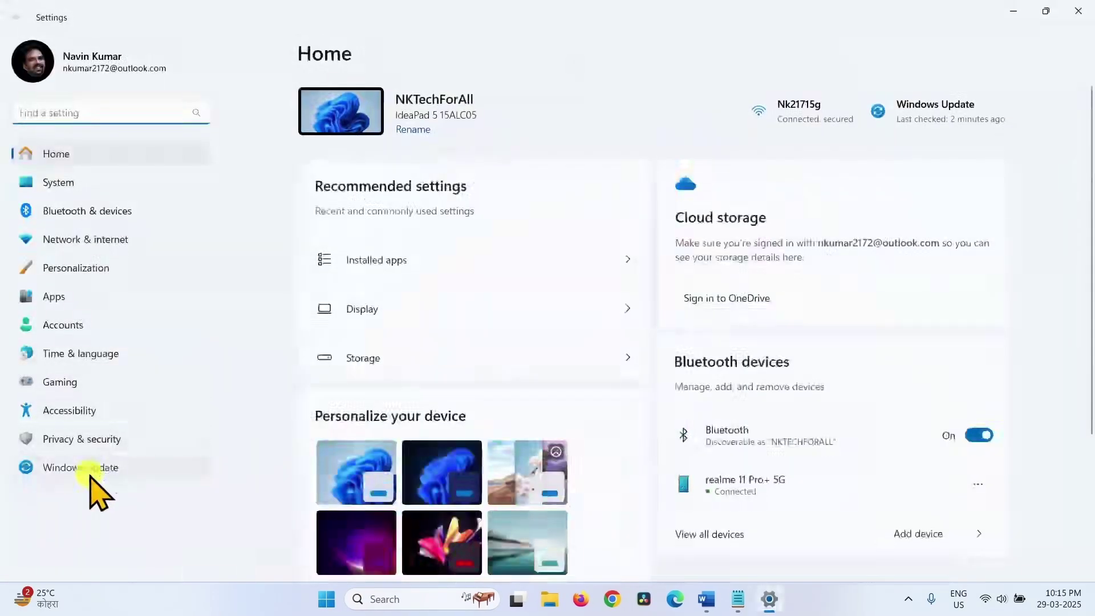
click(87, 467)
click(942, 128)
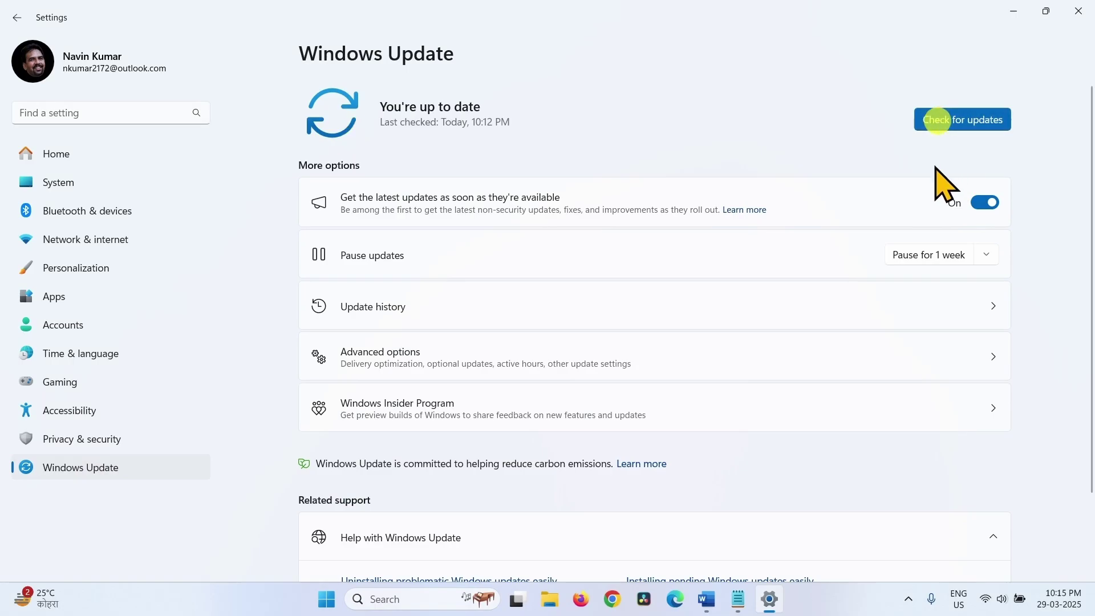
click(1078, 11)
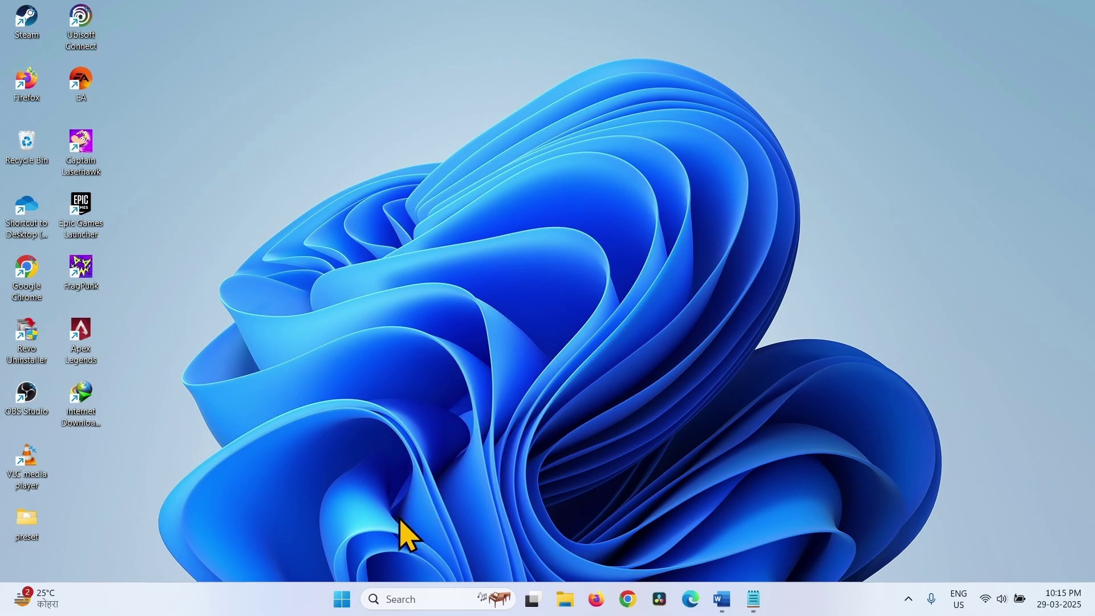
Step: Copy the howtoconnect_windows_update_reset.zip download link from the Notepad notes
click(754, 598)
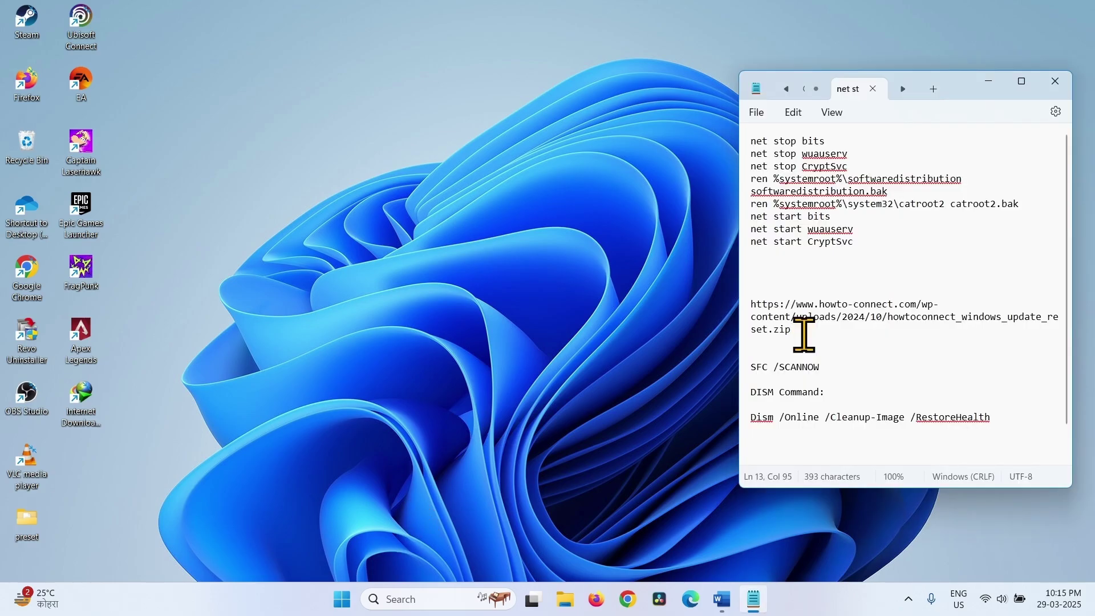
click(808, 349)
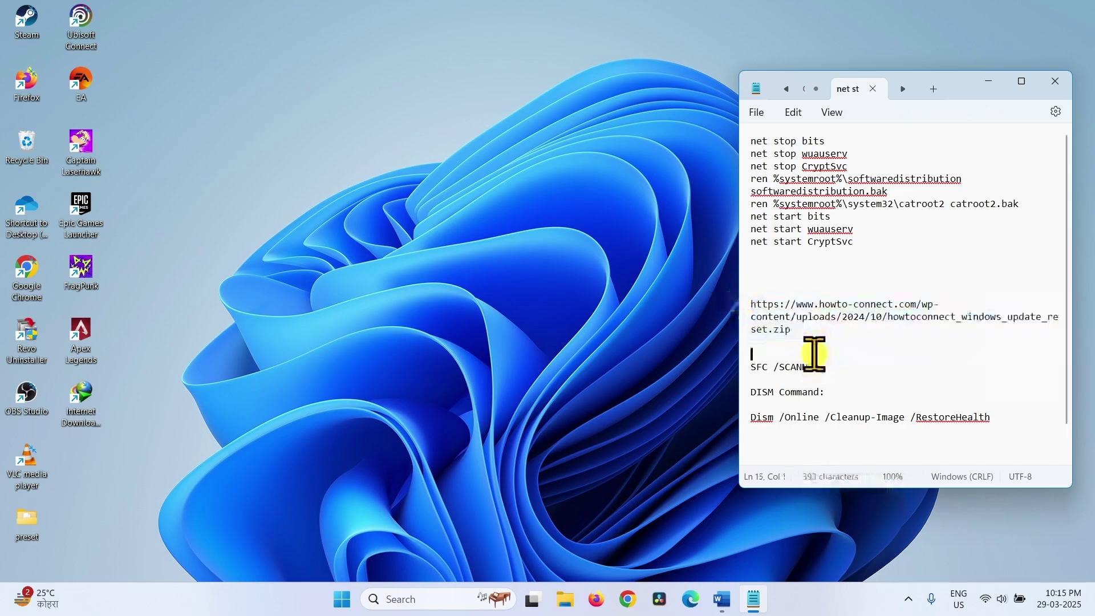
drag(807, 325, 751, 304)
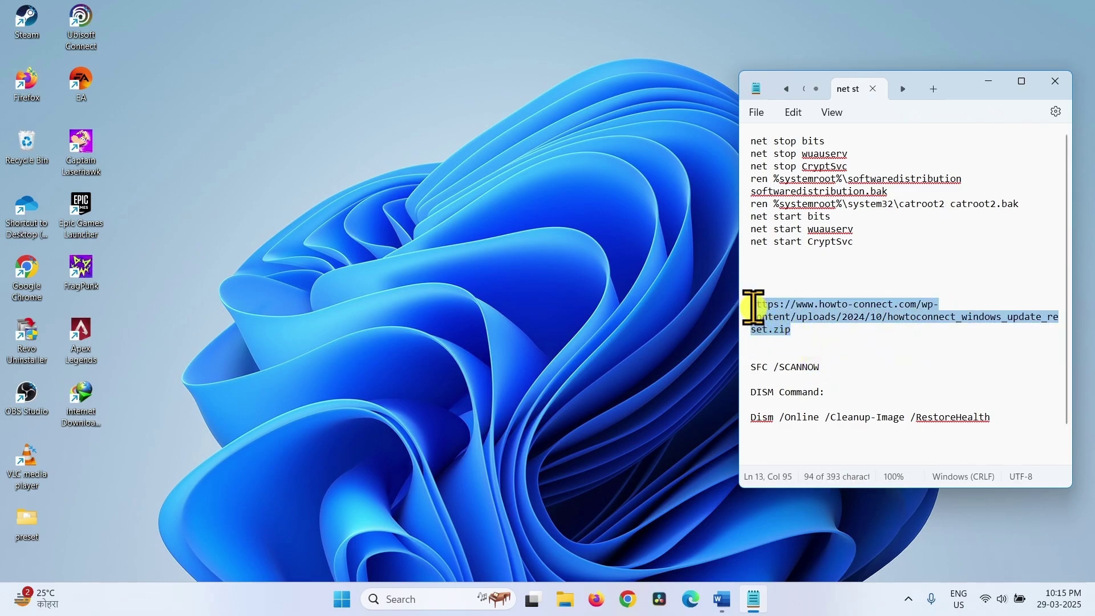
right_click(782, 318)
click(819, 115)
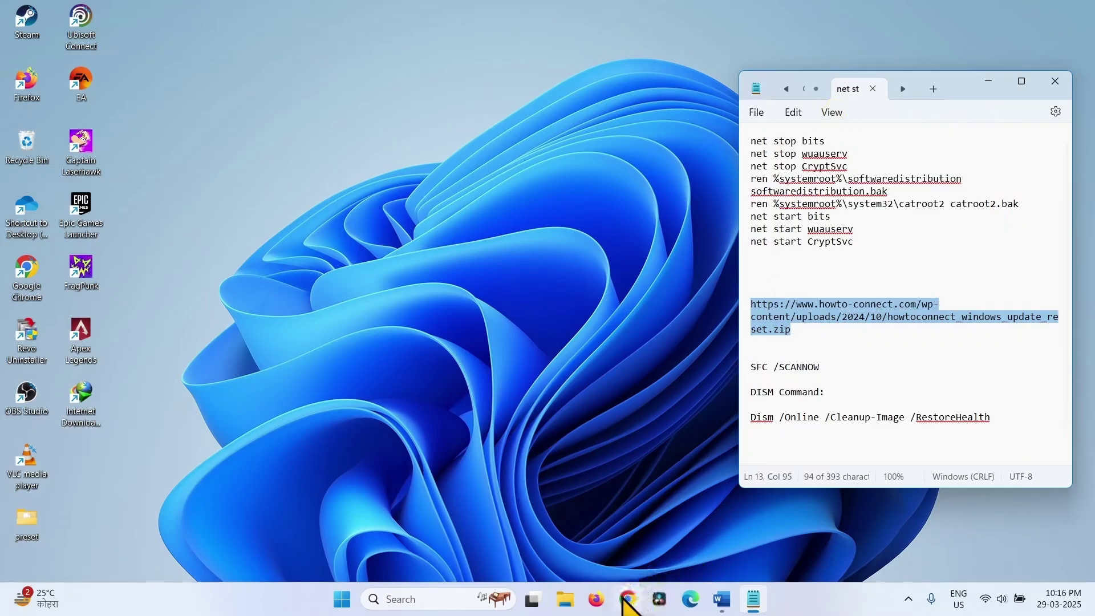
Step: Switch to Chrome and download howtoconnect_windows_update_reset.zip from the copied link
click(627, 600)
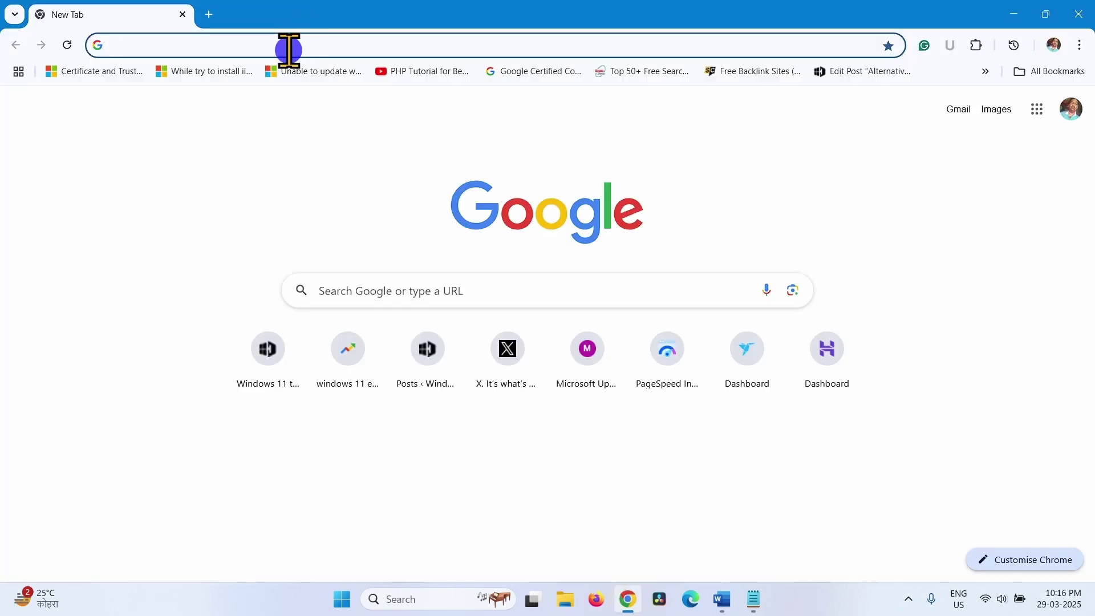
right_click(289, 48)
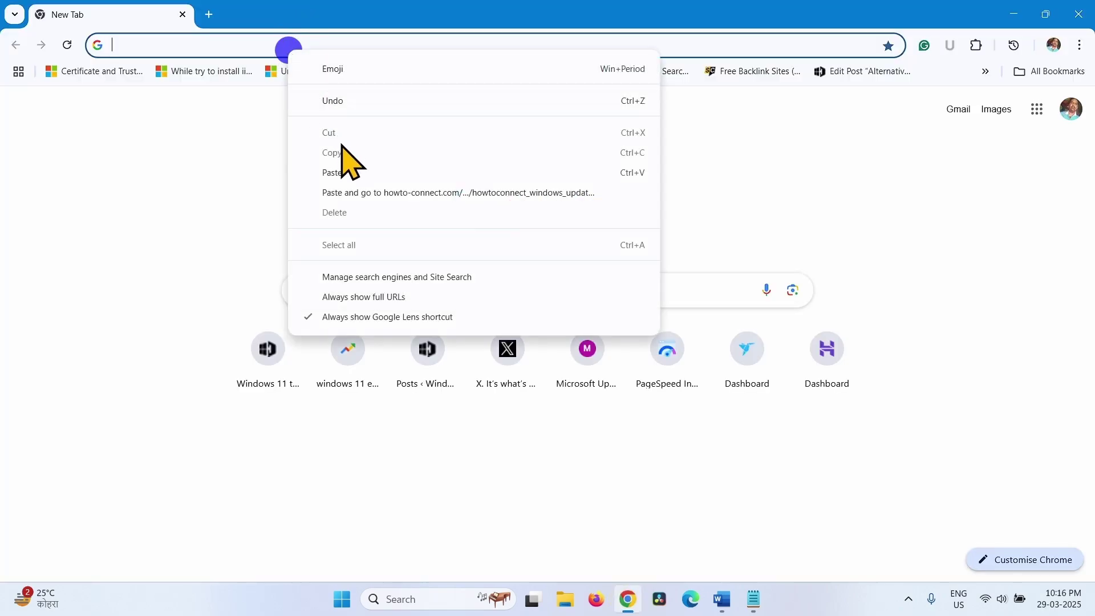
click(358, 193)
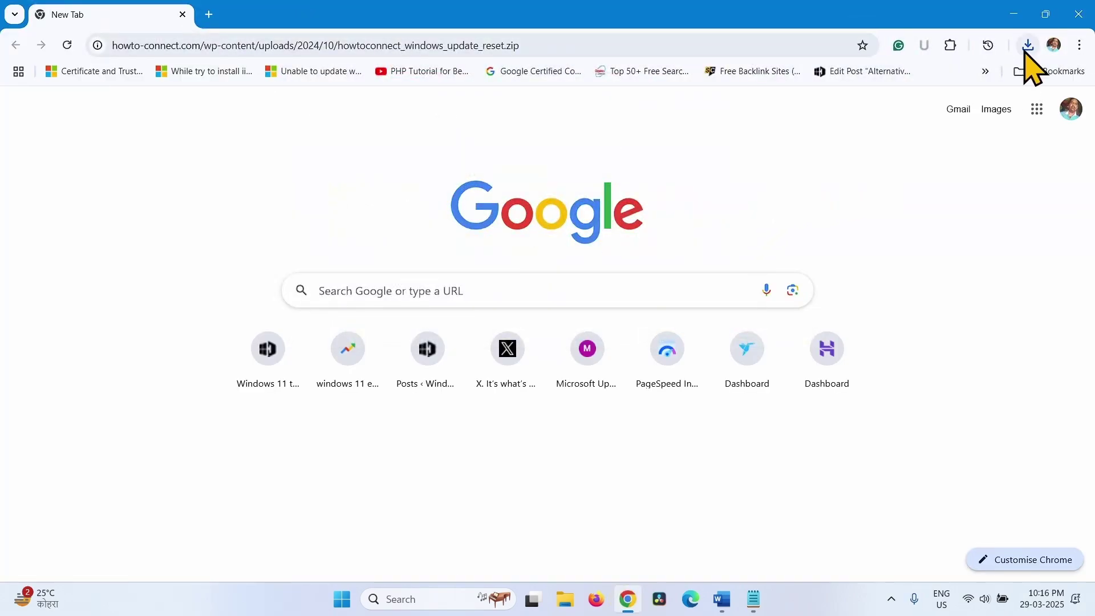
Step: Show the downloaded zip in its folder and extract it to Downloads\howtoconnect_windows_update_reset
click(1025, 47)
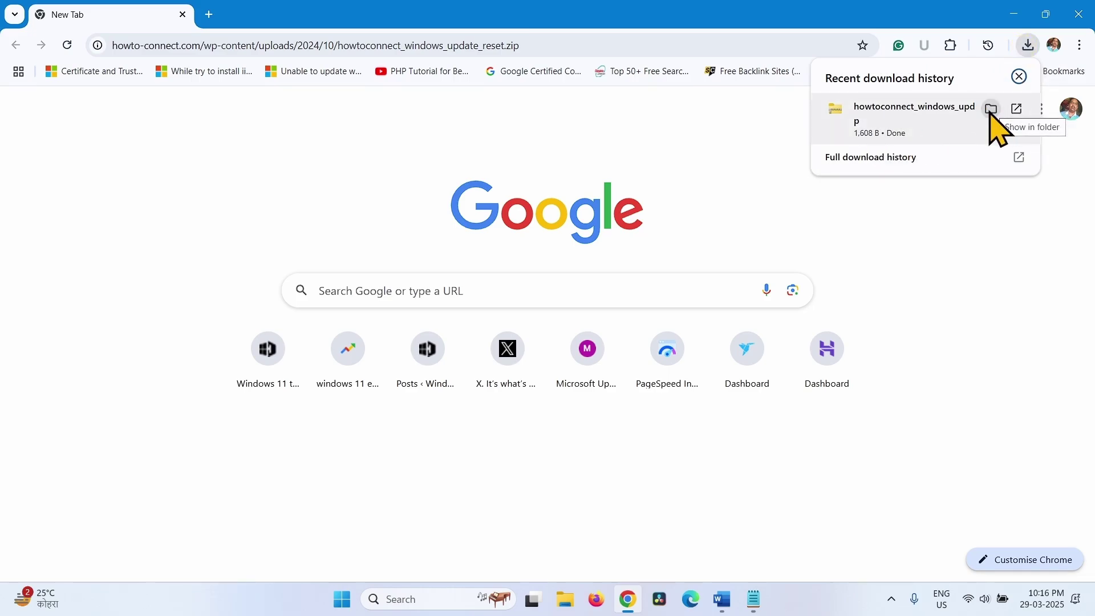
click(990, 108)
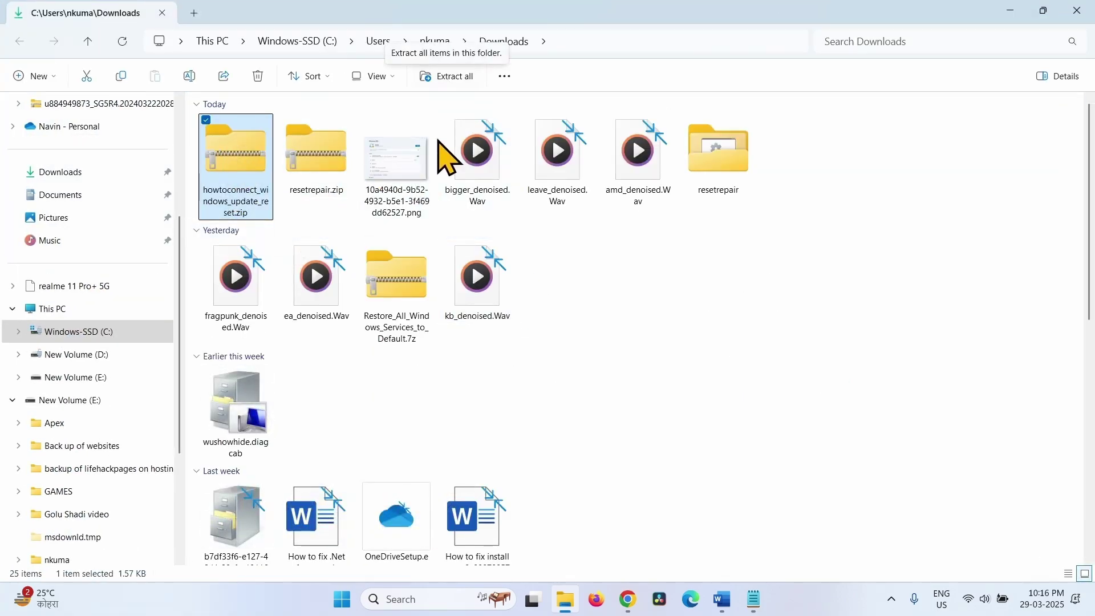
click(463, 80)
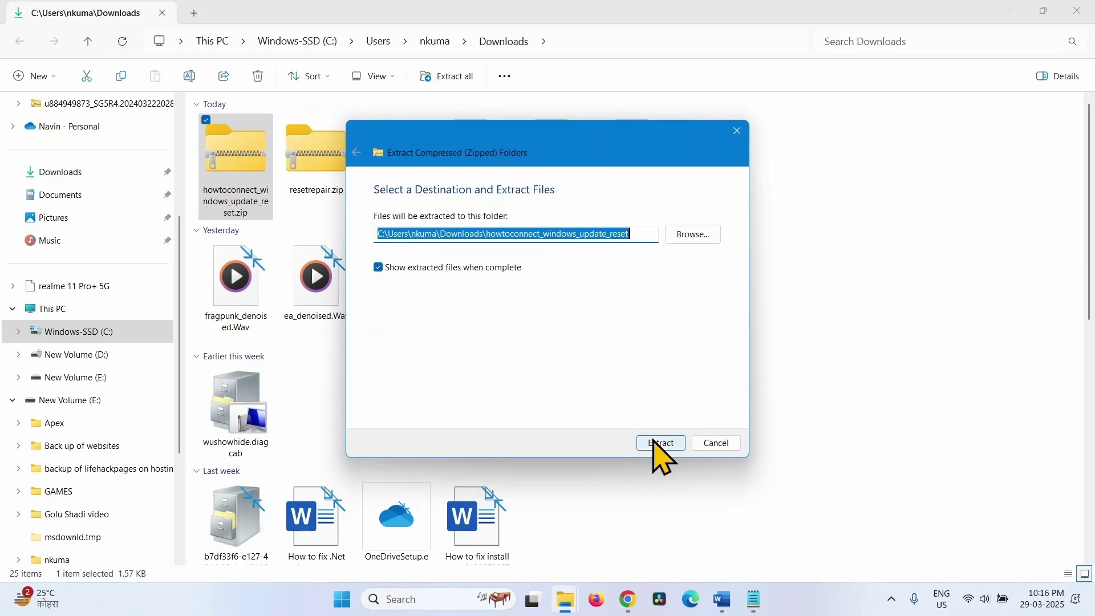
click(657, 443)
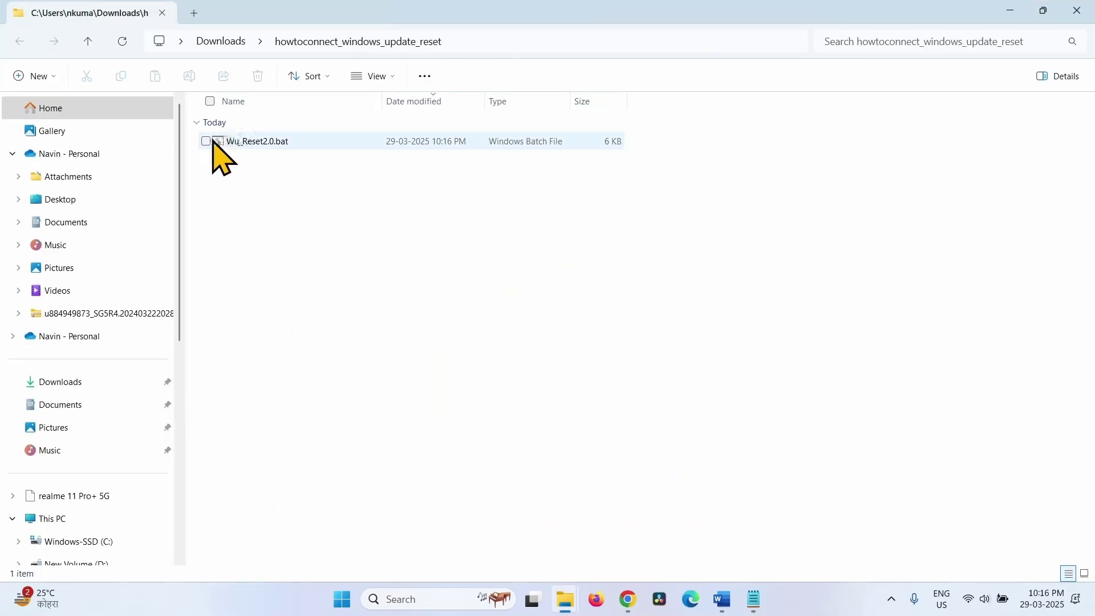
Step: Run Wu_Reset2.0.bat as administrator, allow it to make changes, and continue through its prompts until the script window closes
right_click(260, 143)
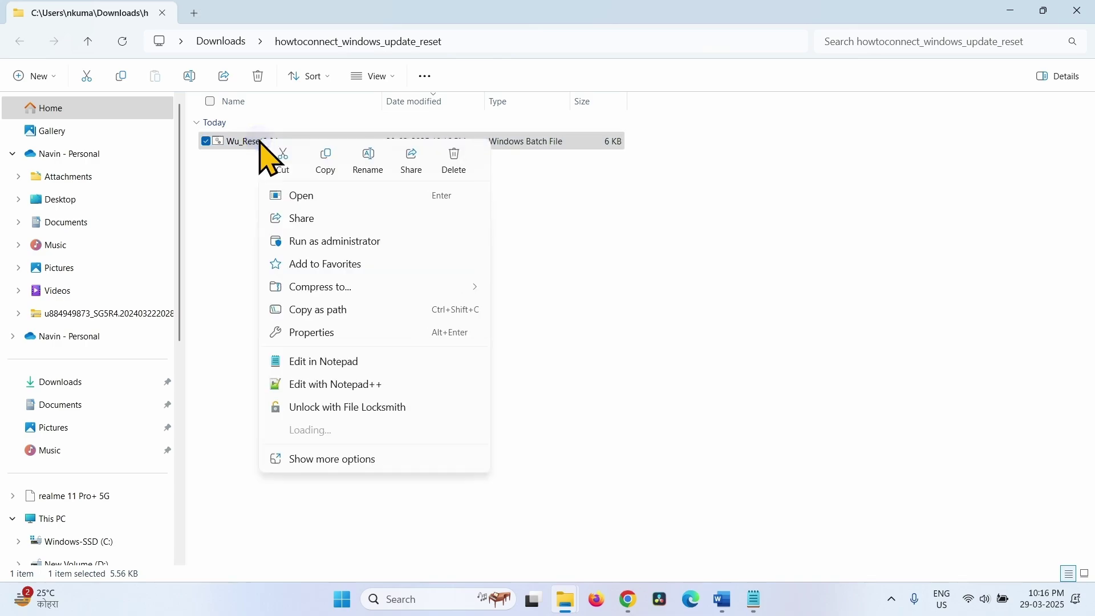
click(317, 241)
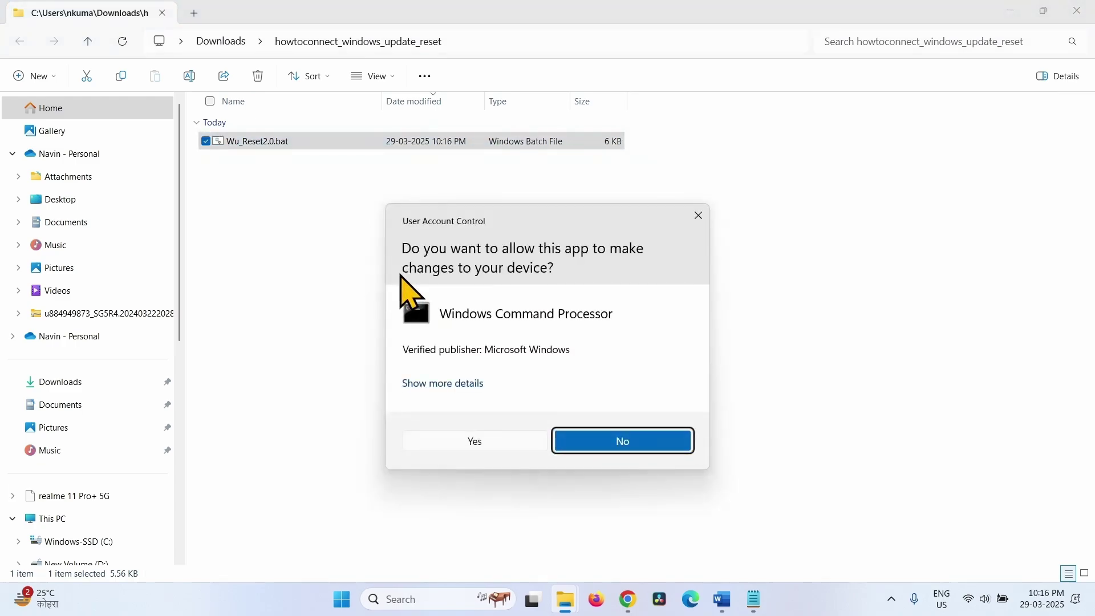
click(474, 442)
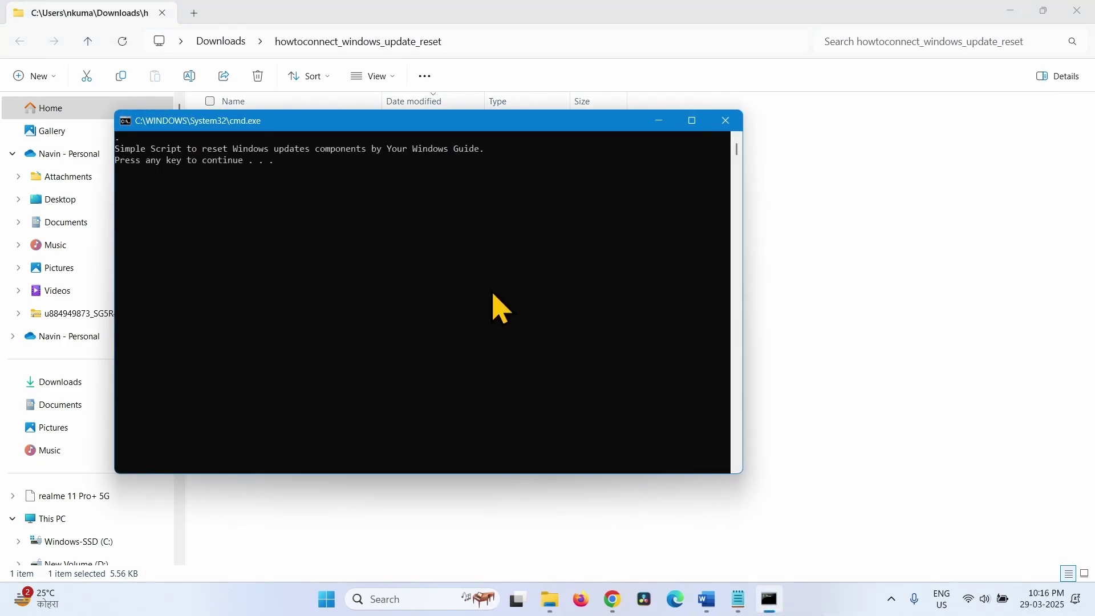
key(Return)
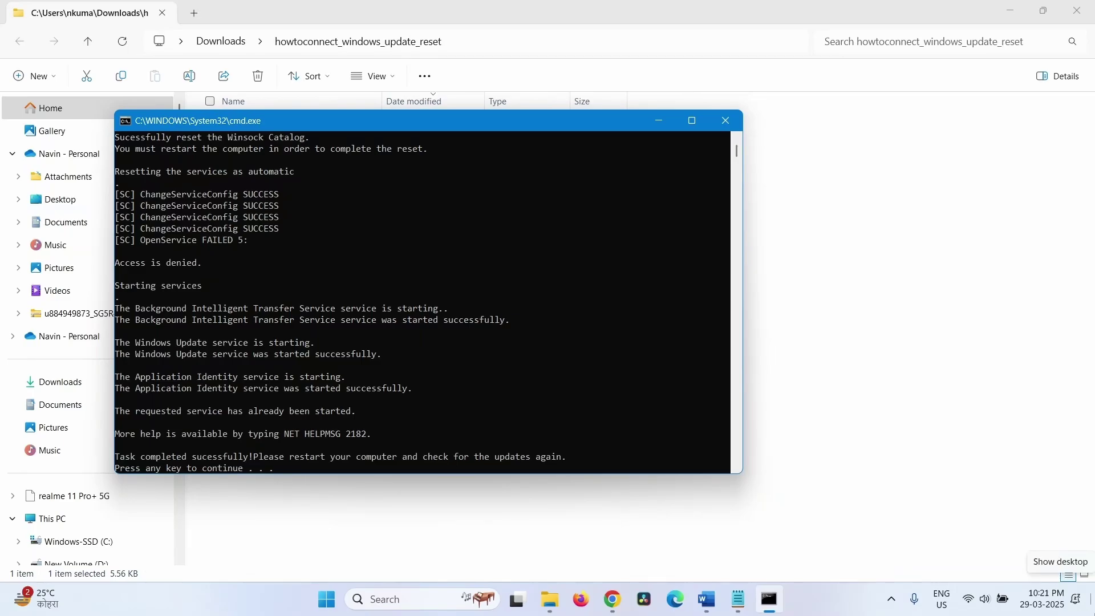
key(Return)
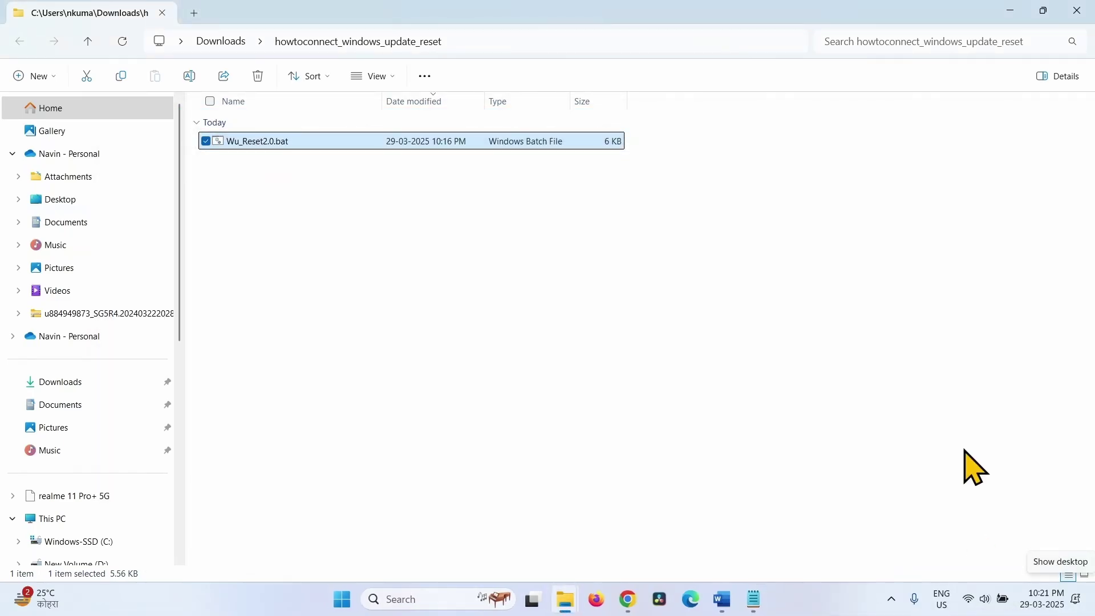
Step: Close both File Explorer windows, Chrome and Notepad
click(1080, 12)
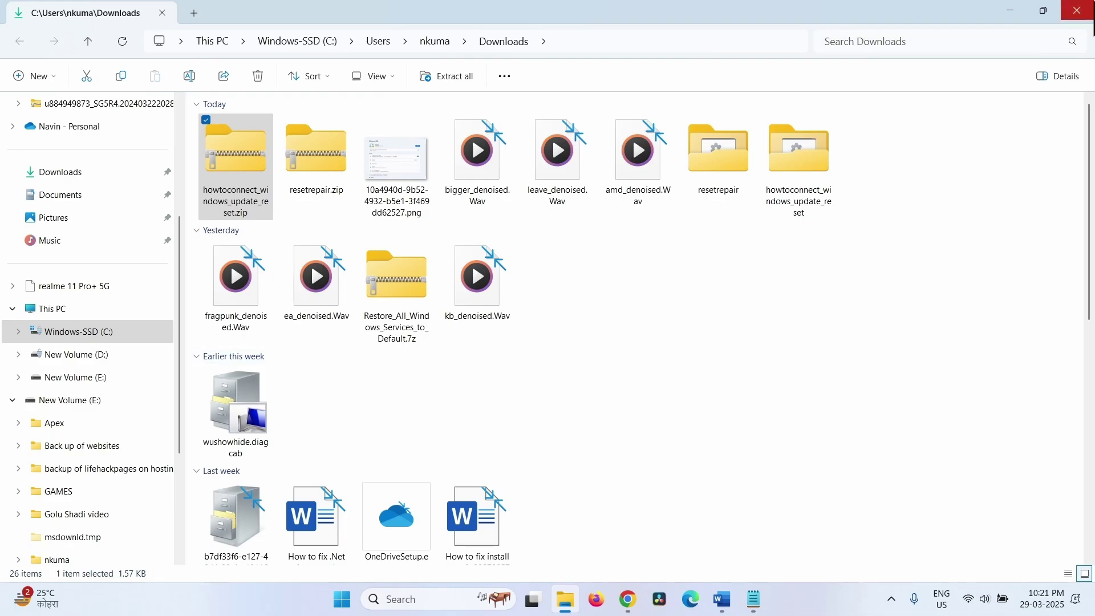
click(1084, 11)
click(1079, 9)
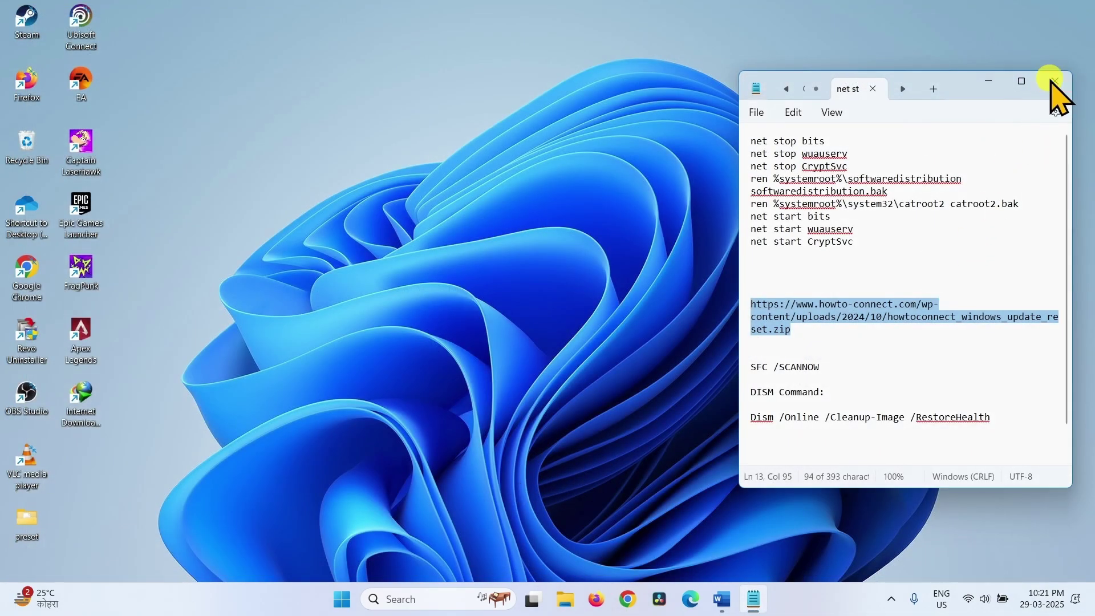
click(1054, 81)
Step: Show the Restart option among the Start menu's power options, and dismiss the menu without restarting
click(358, 597)
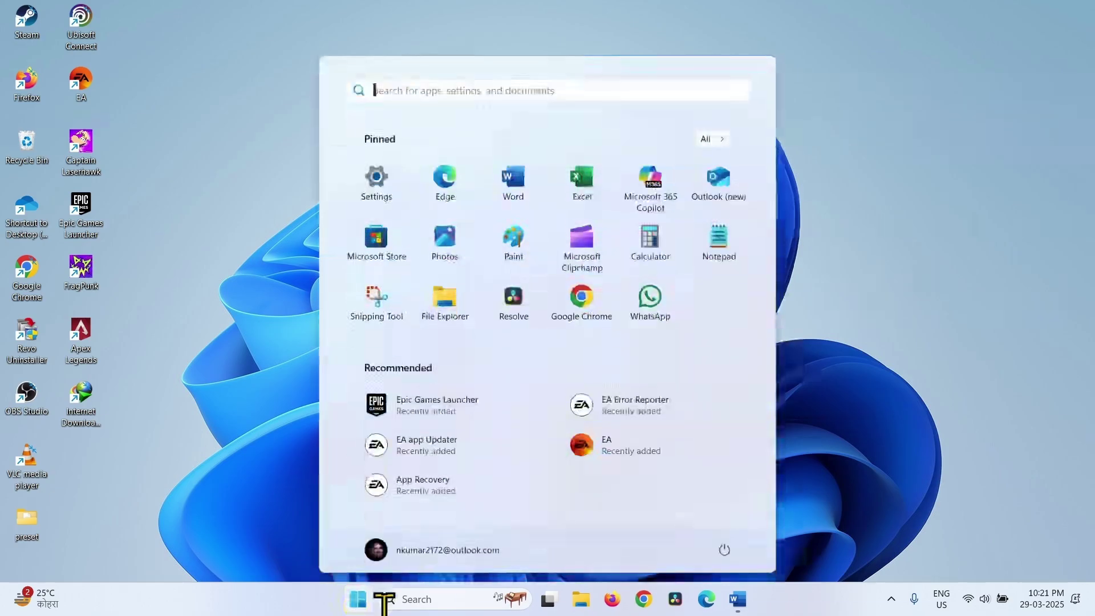
click(724, 549)
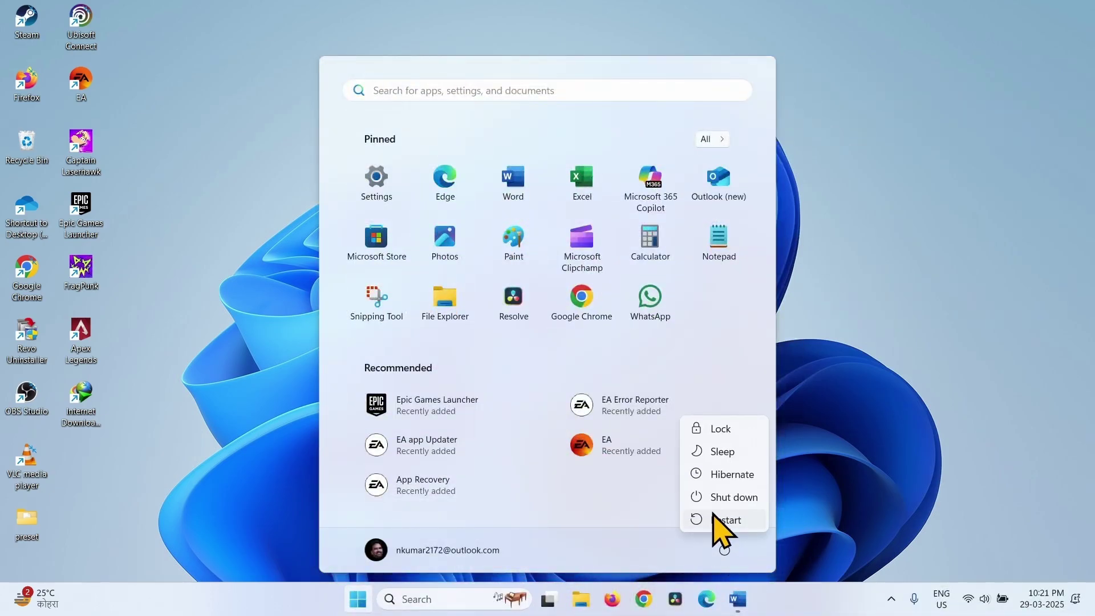
click(873, 455)
click(868, 452)
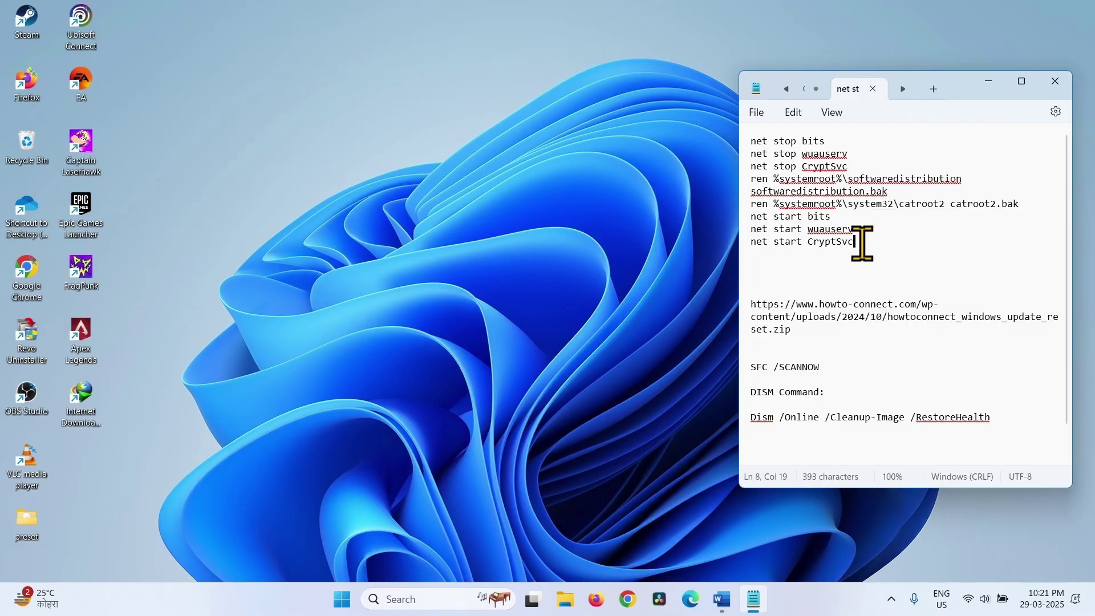
Step: Highlight the update reset commands in the notes, and open Command Prompt as administrator, allowing it to make changes
drag(854, 242, 752, 141)
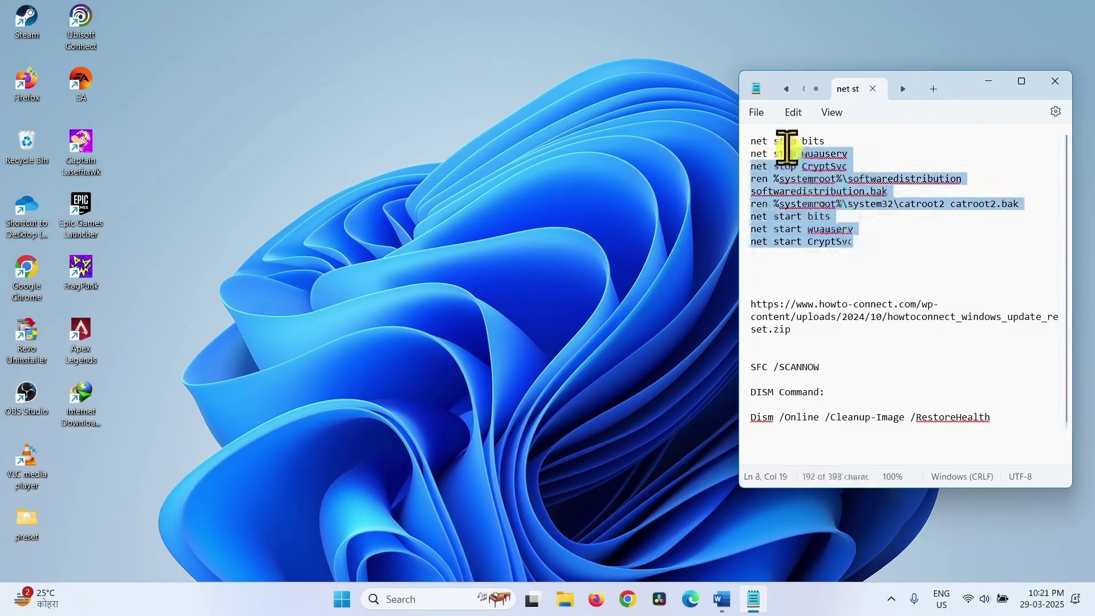
click(861, 245)
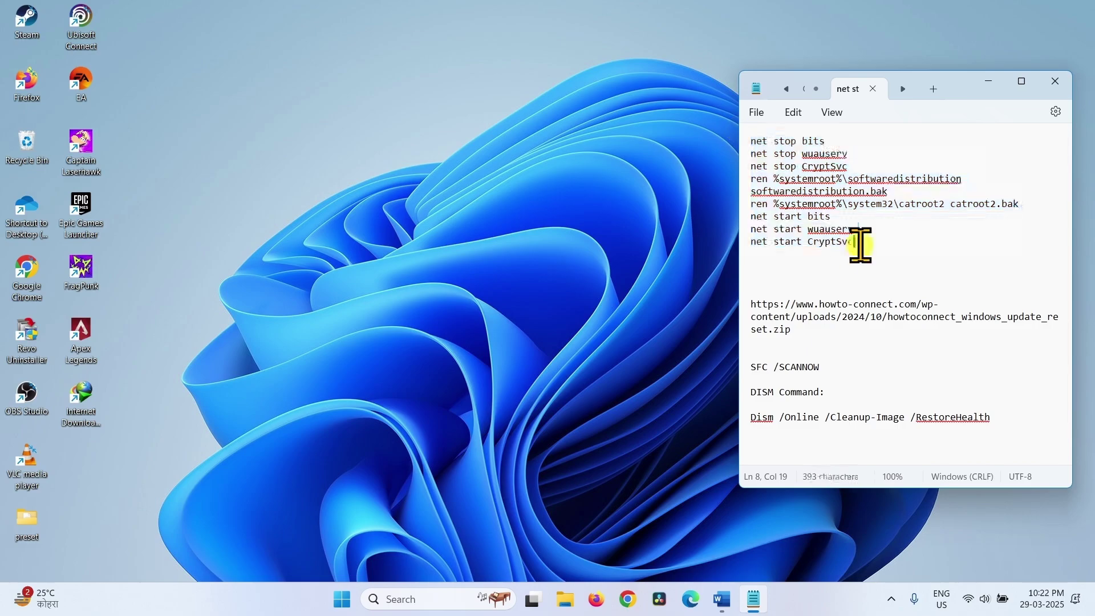
click(390, 600)
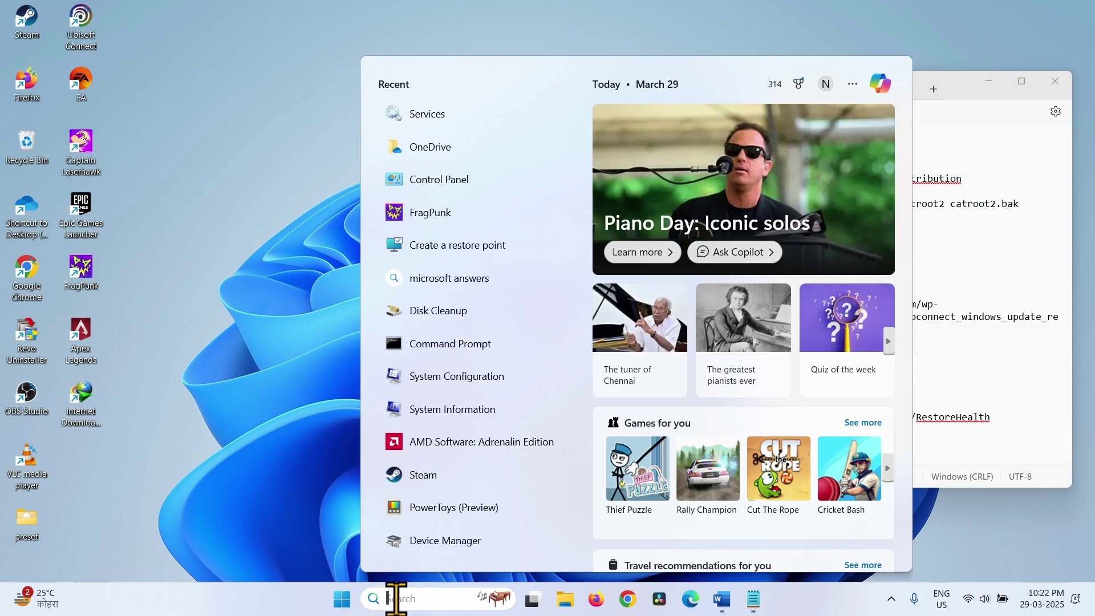
text(dmd)
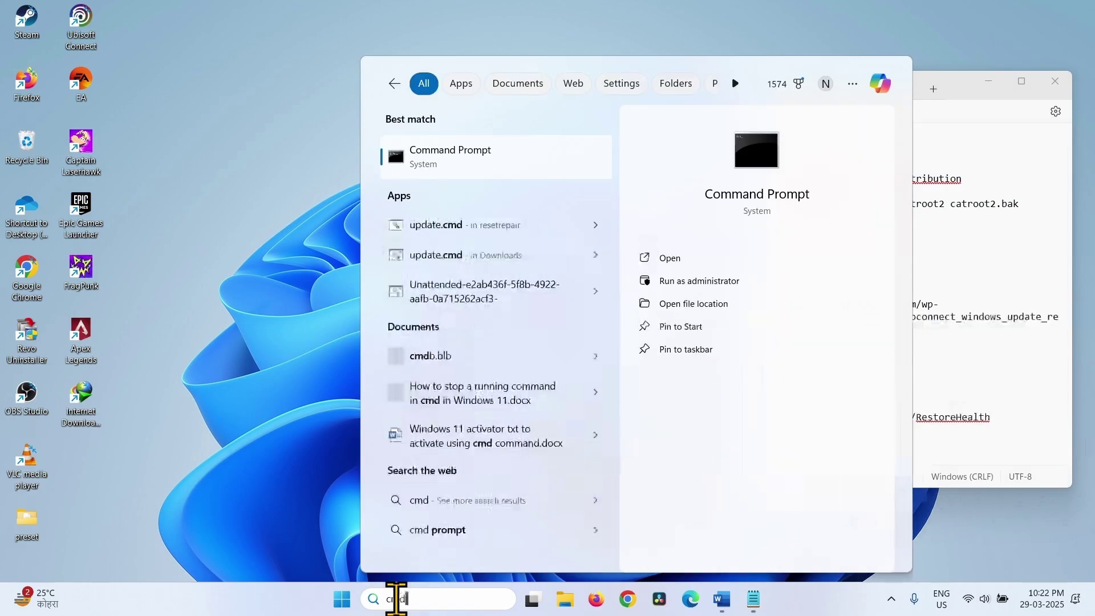
right_click(466, 161)
click(486, 176)
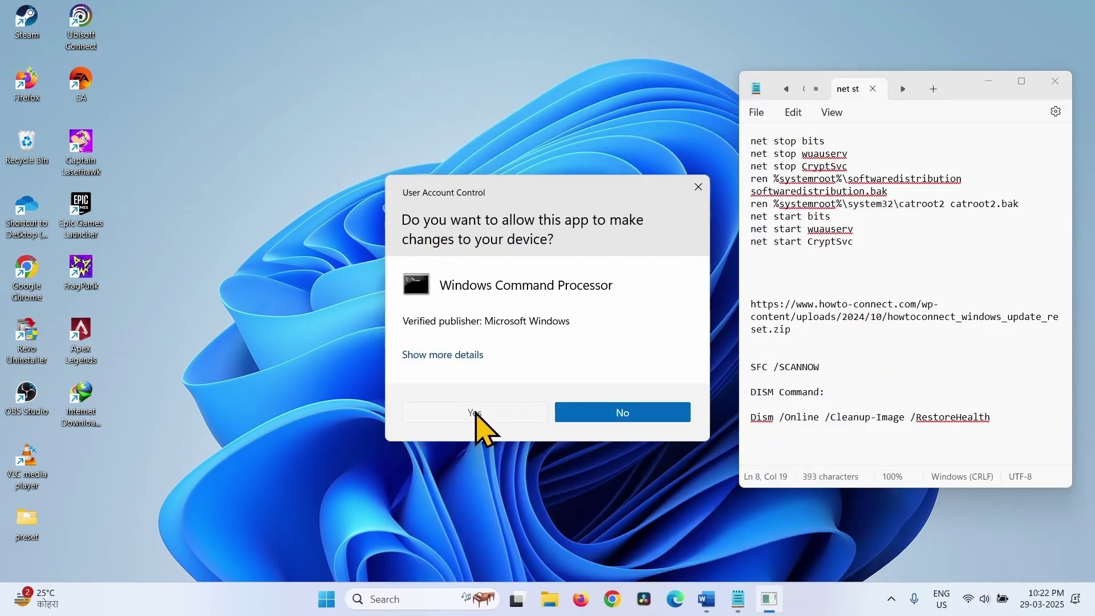
click(476, 412)
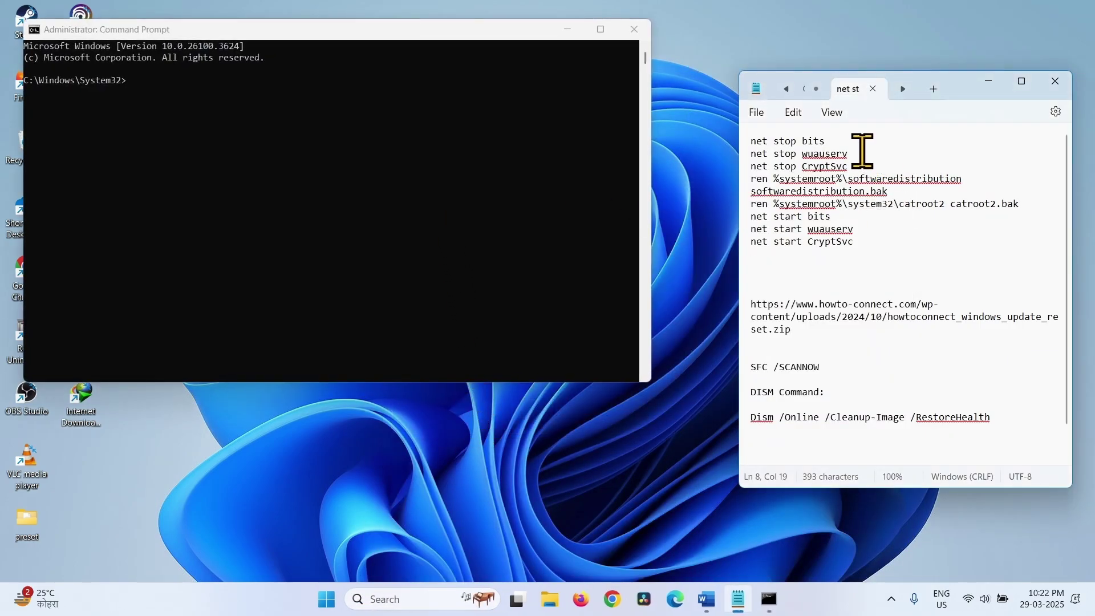
Step: Copy the command net stop bits from the notes and run it in Command Prompt
drag(845, 142, 752, 140)
right_click(787, 137)
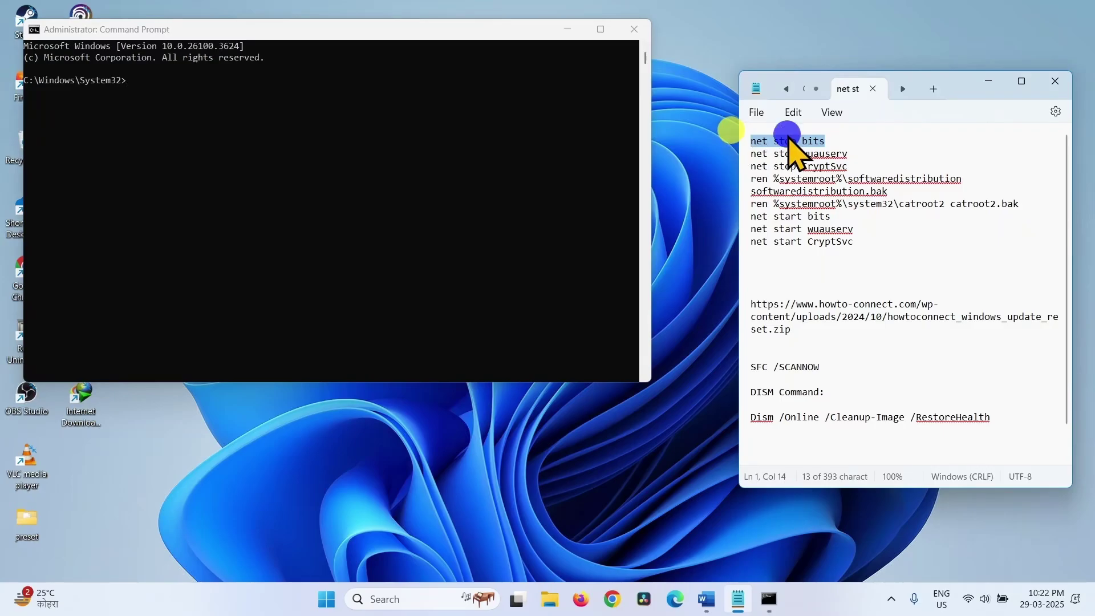
click(828, 212)
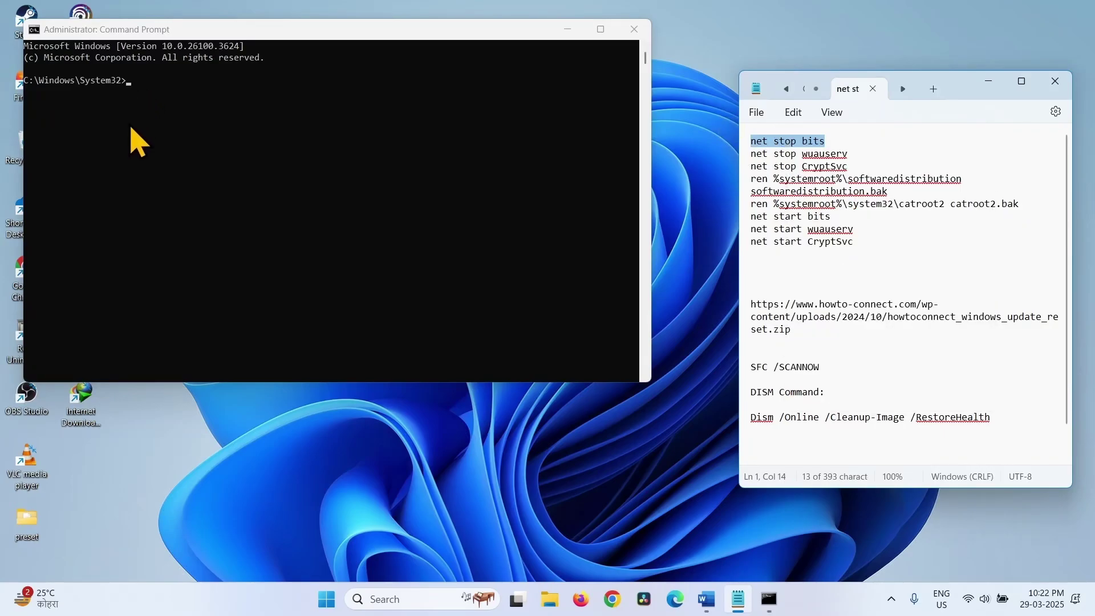
right_click(138, 93)
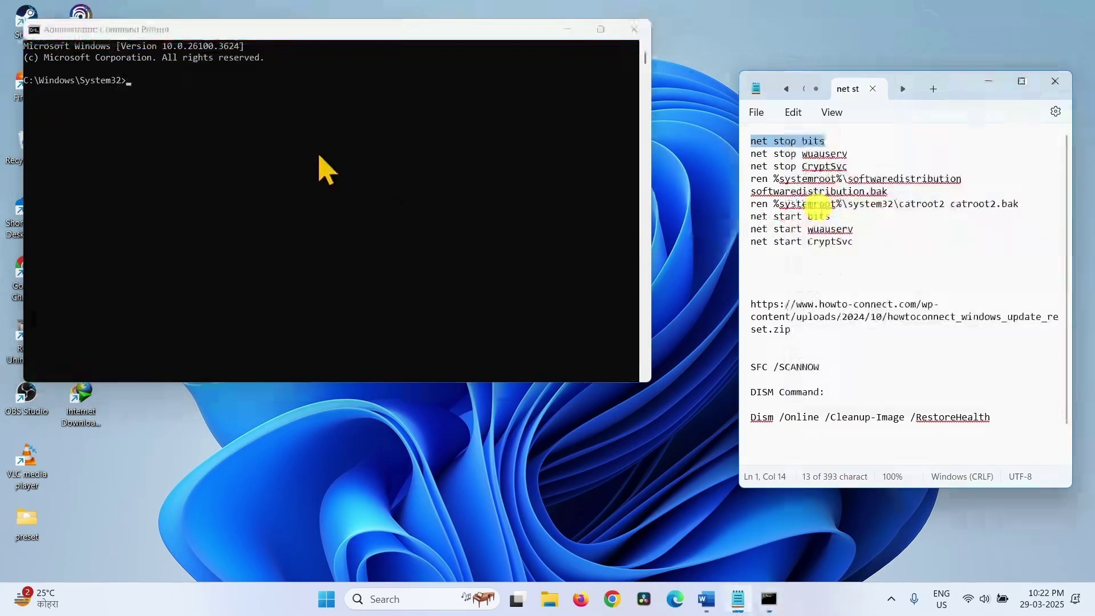
key(Return)
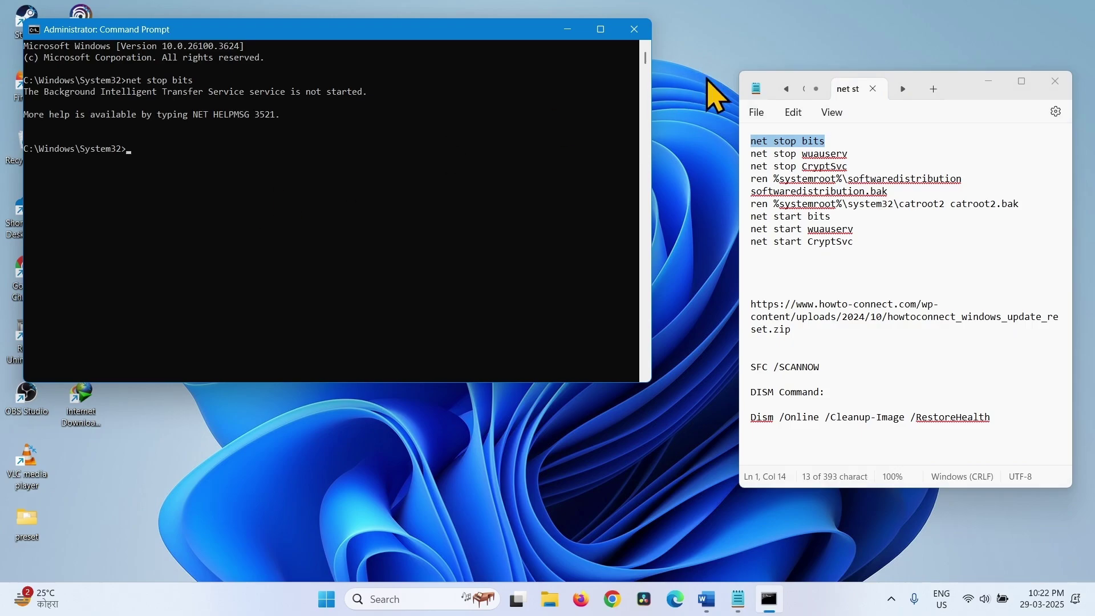
Step: Copy the command net stop wuauserv from the notes and run it in Command Prompt
drag(849, 153, 746, 153)
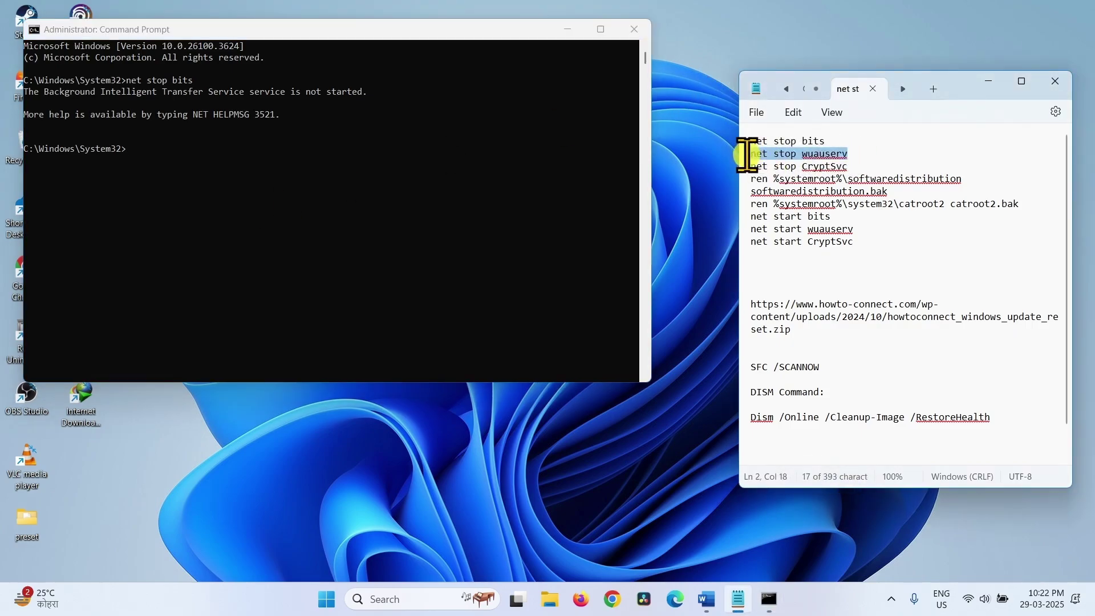
right_click(766, 154)
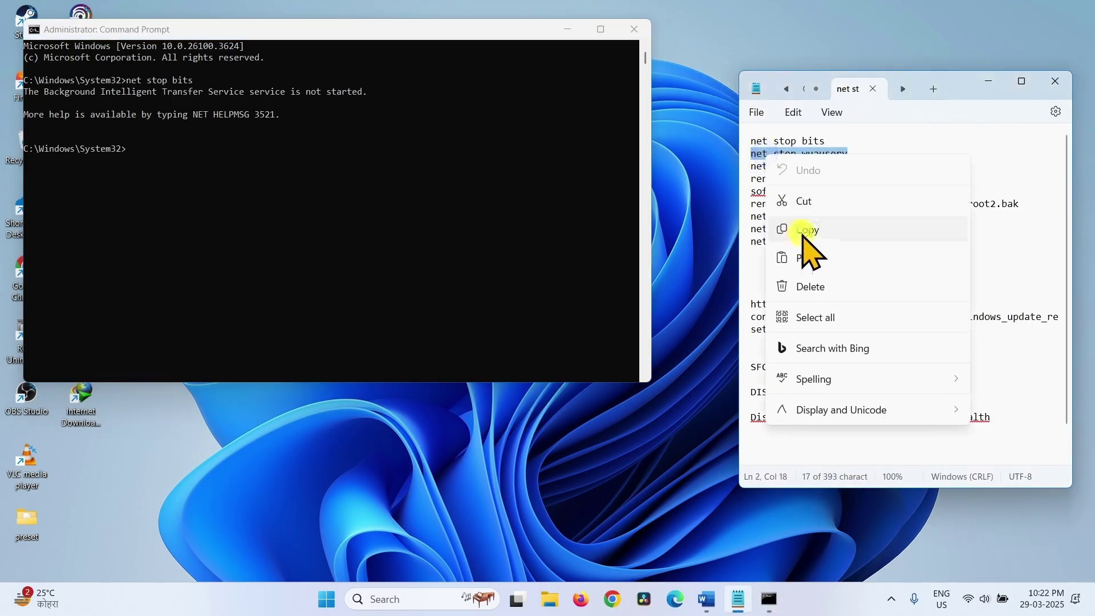
click(803, 231)
click(143, 168)
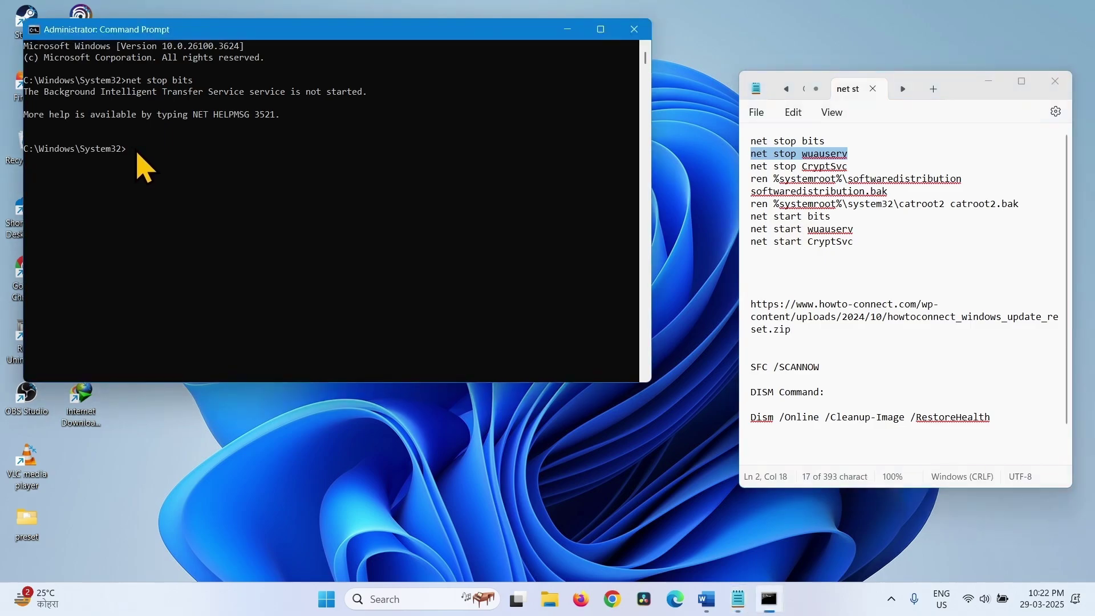
right_click(143, 168)
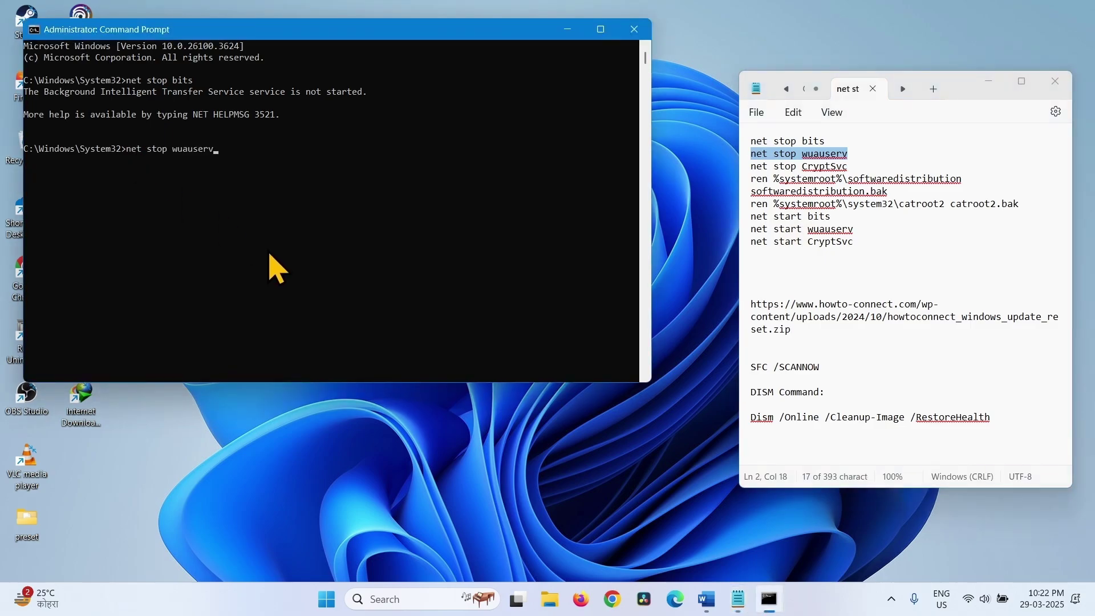
key(Return)
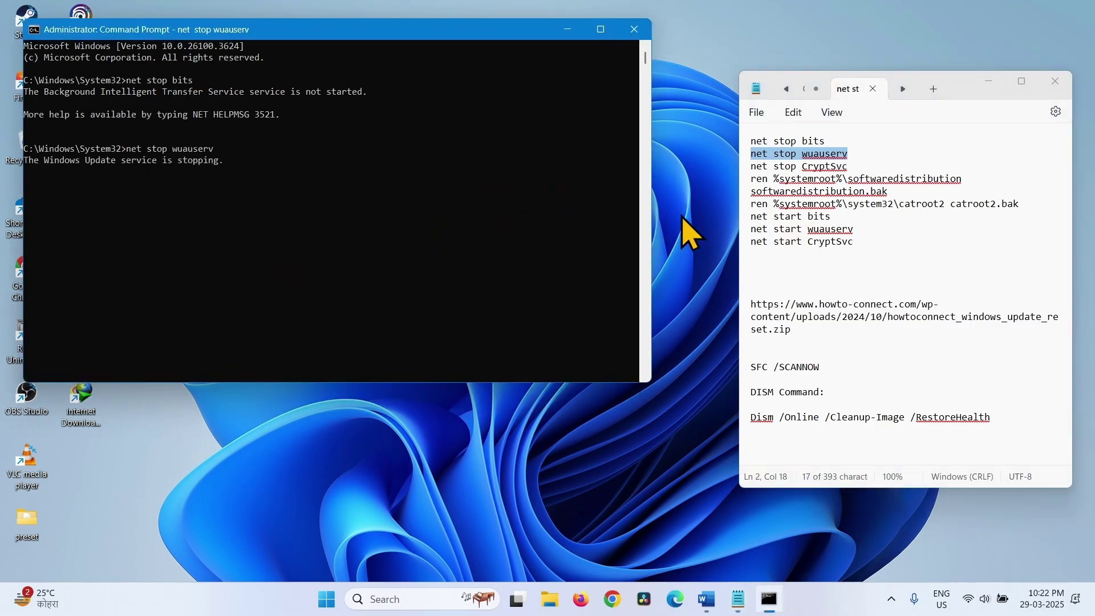
Step: Copy the command net stop CryptSvc from the notes, run it in Command Prompt, and answer y to also stop the dependent services
drag(854, 164, 733, 166)
right_click(766, 170)
click(798, 245)
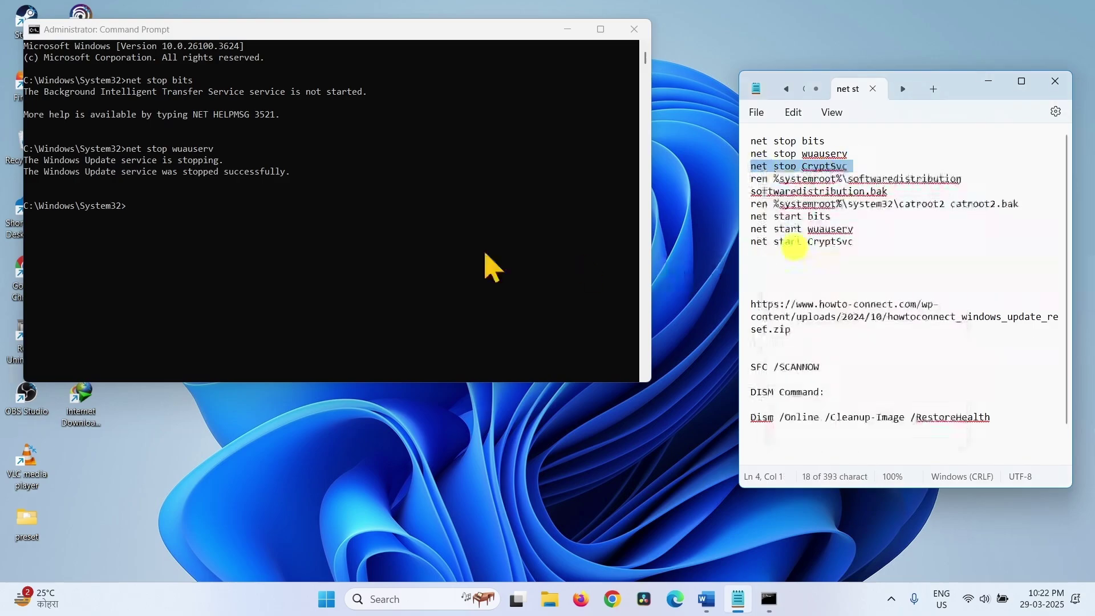
click(178, 208)
right_click(178, 208)
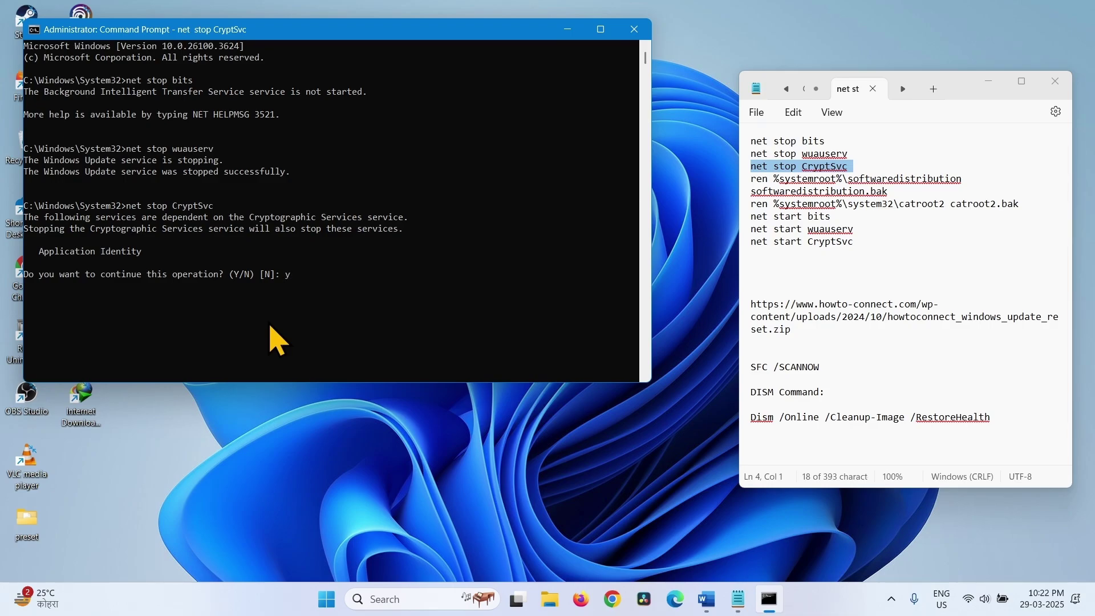
key(Return)
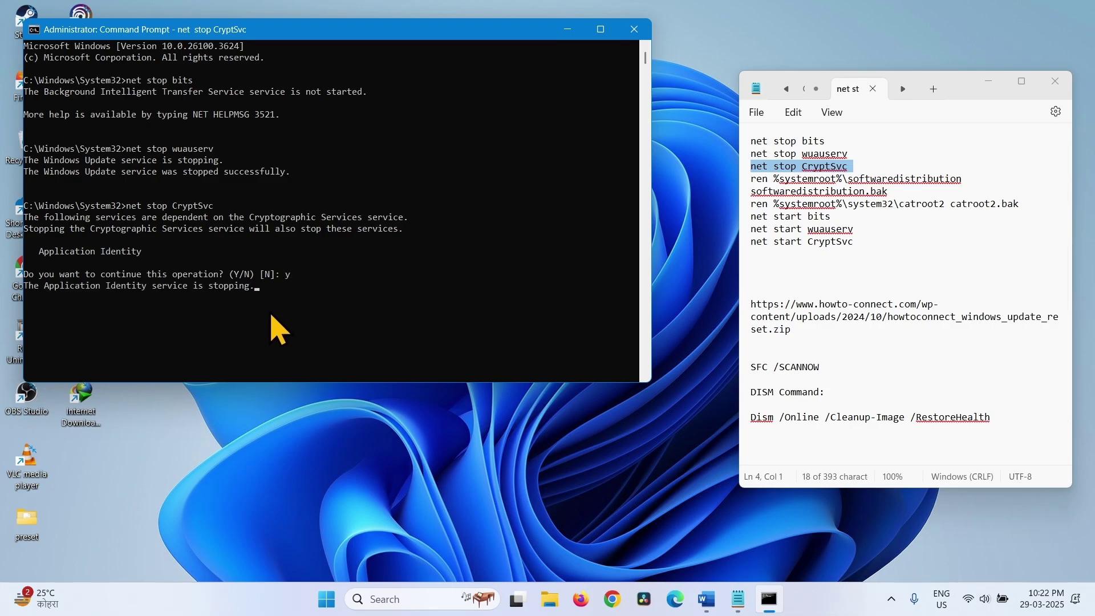
Step: Try to run only the first line of the rename command, ren %systemroot%\softwaredistribution, copied from the notes into Command Prompt
drag(979, 180, 720, 180)
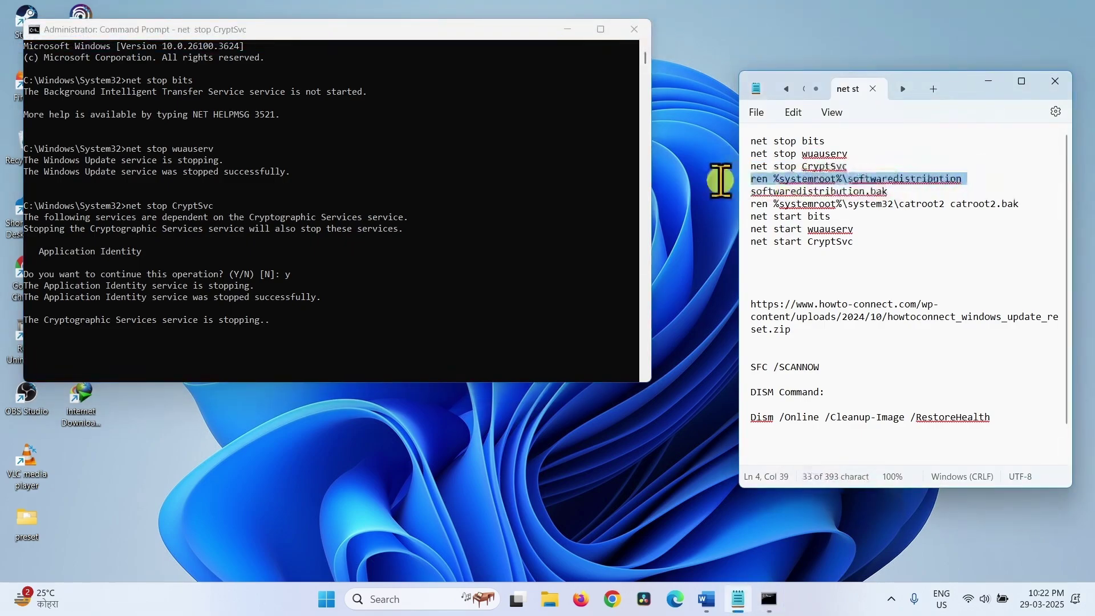
right_click(772, 178)
click(808, 253)
scroll(107, 301, down, 5)
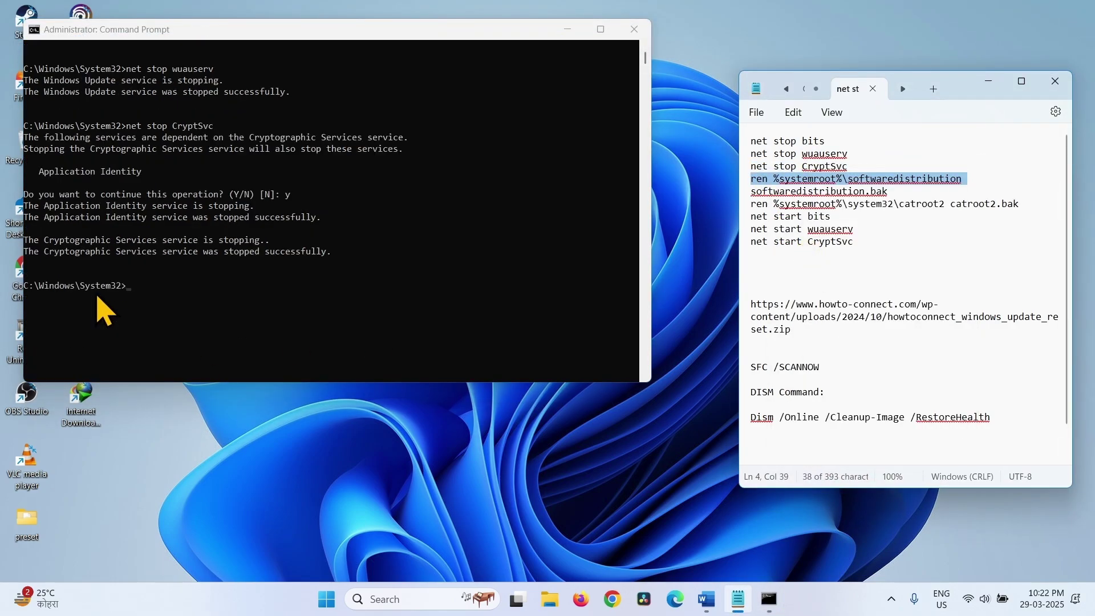
click(154, 221)
key(ctrl+v)
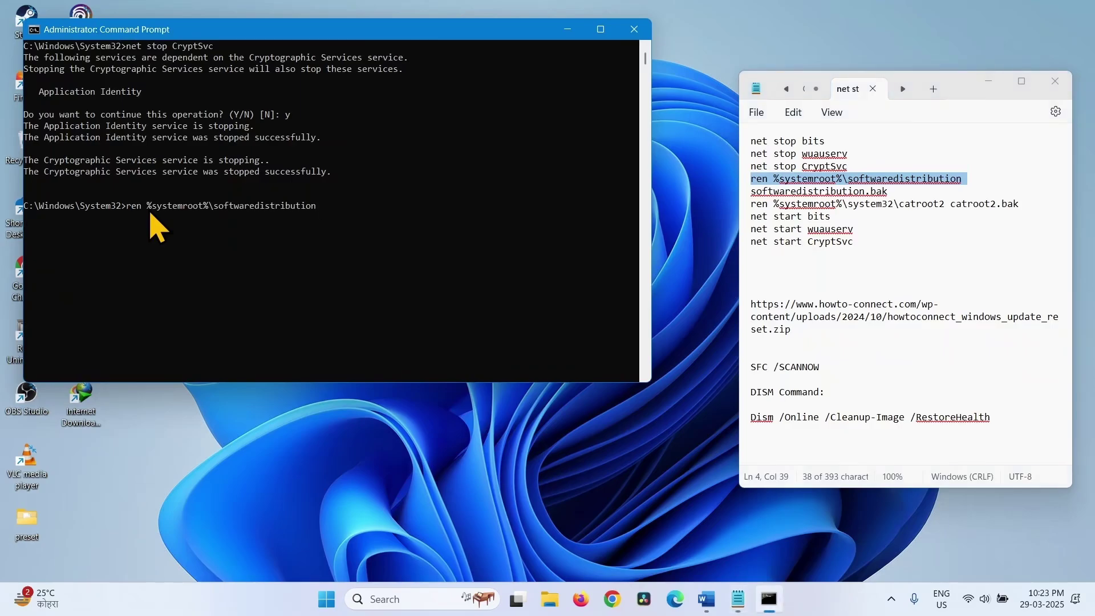
key(Return)
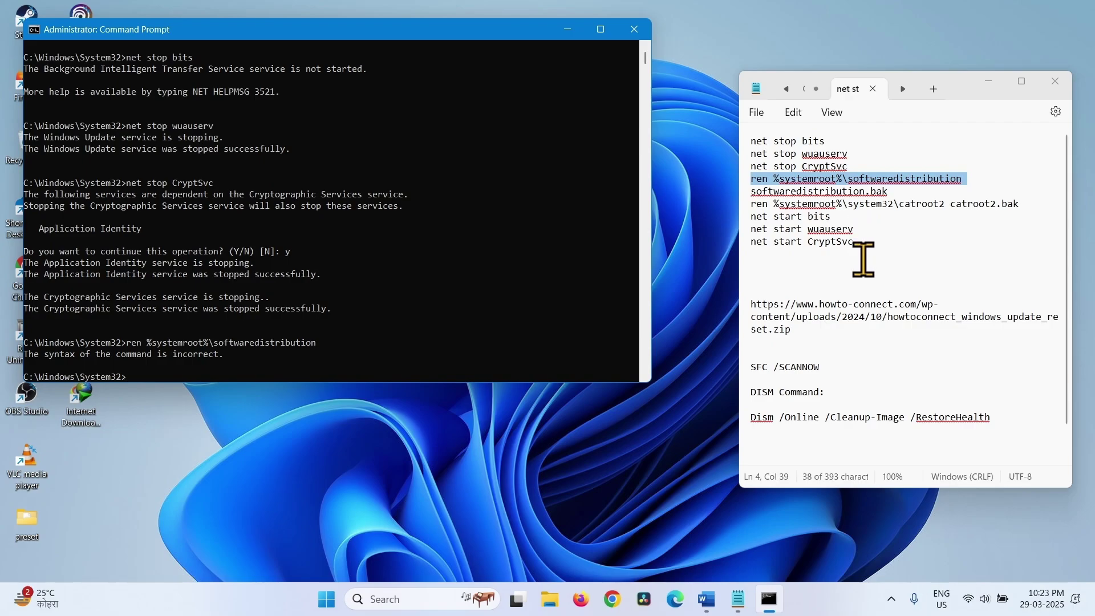
Step: Highlight the whole list of update reset commands in the notes, close Command Prompt, and minimize Notepad
drag(865, 239, 739, 126)
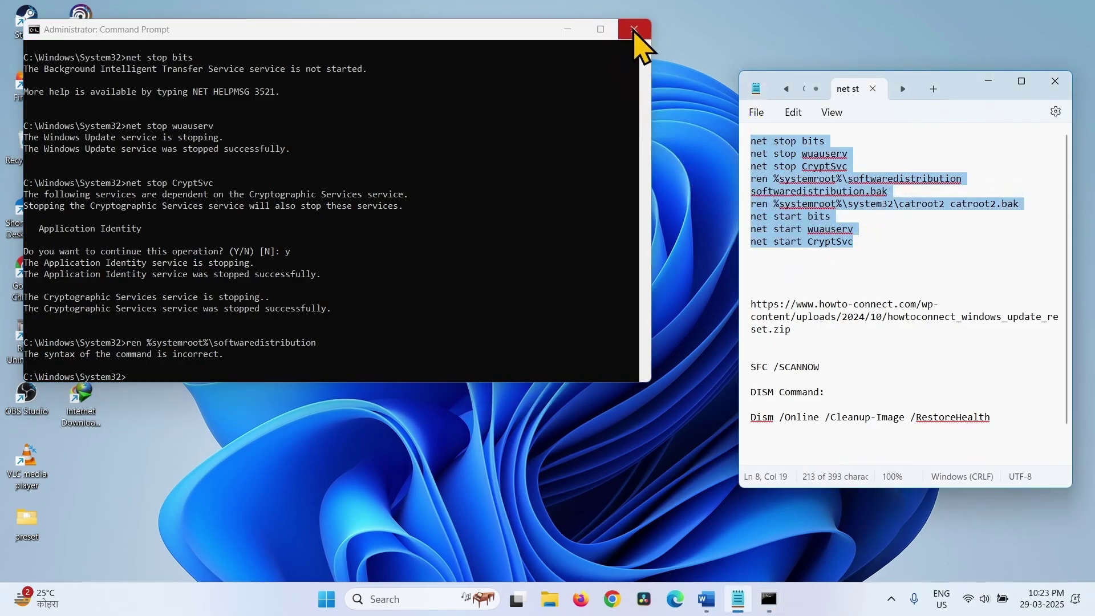
click(634, 29)
click(978, 83)
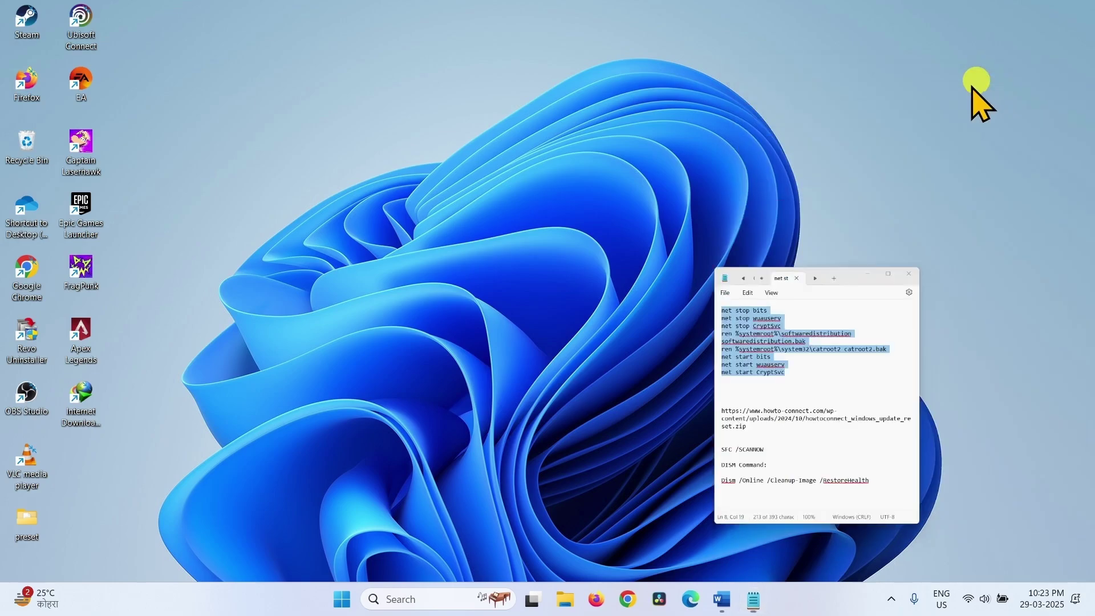
Step: Show the power options in the Start menu, and dismiss them without choosing one
click(330, 607)
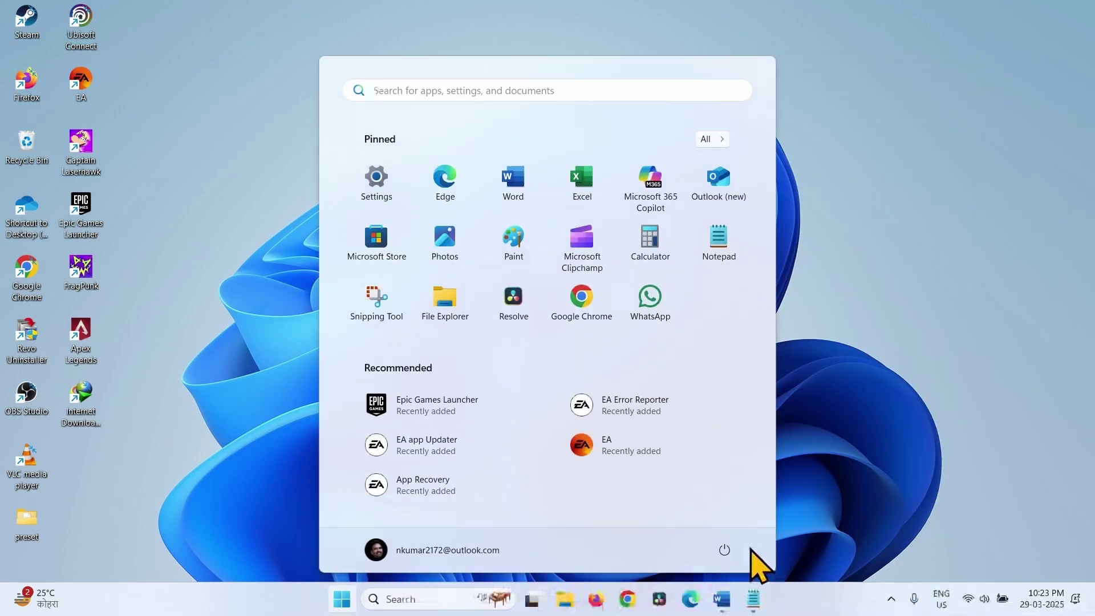
click(721, 553)
click(839, 456)
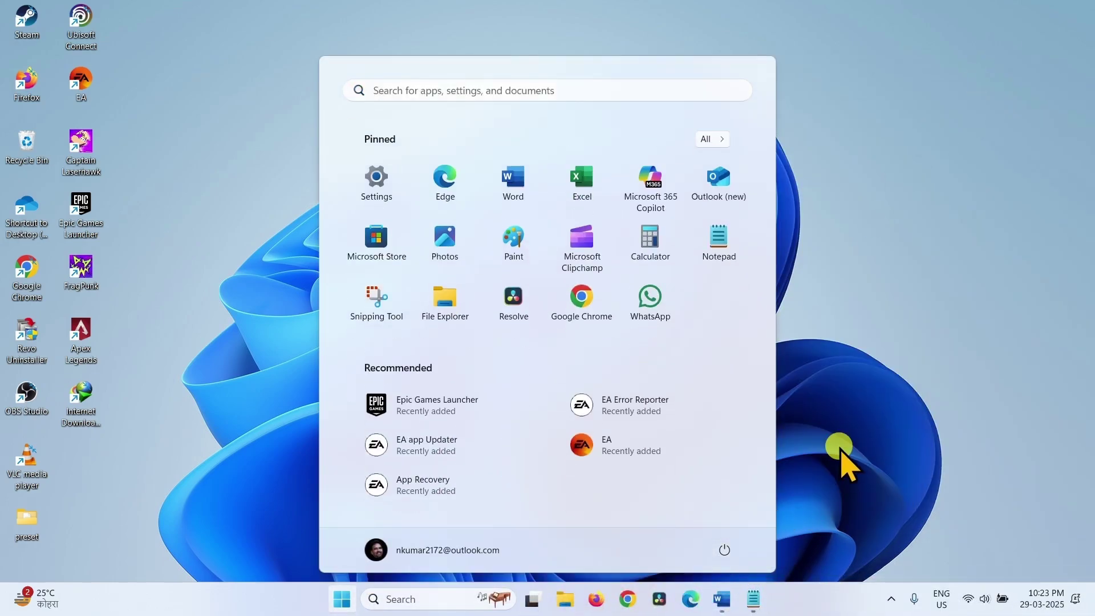
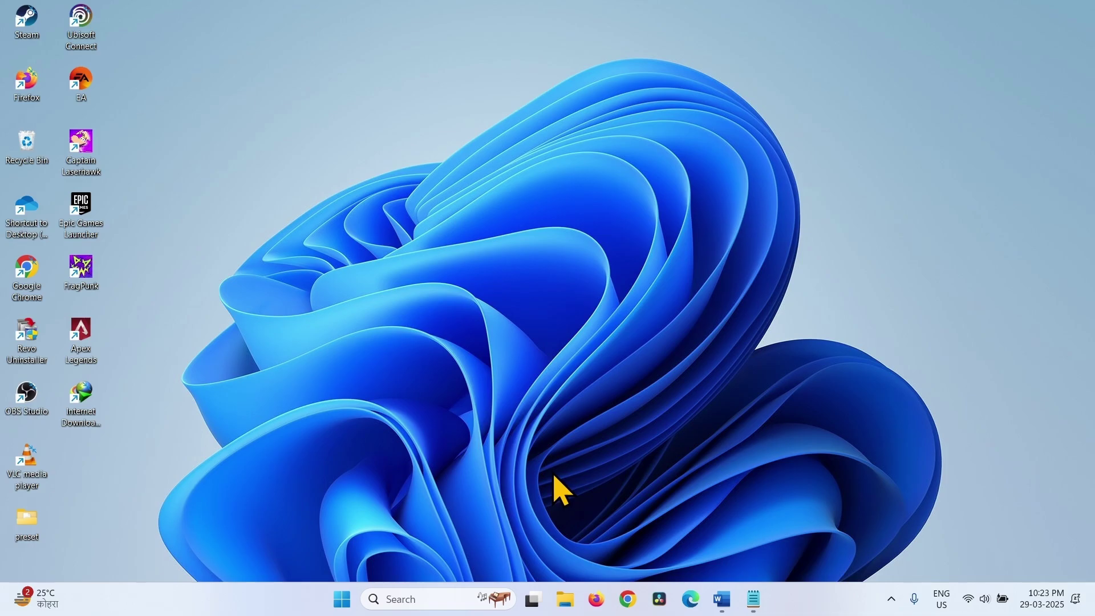
Step: Search Windows for cmd and open Command Prompt as administrator, allowing it to make changes
click(419, 598)
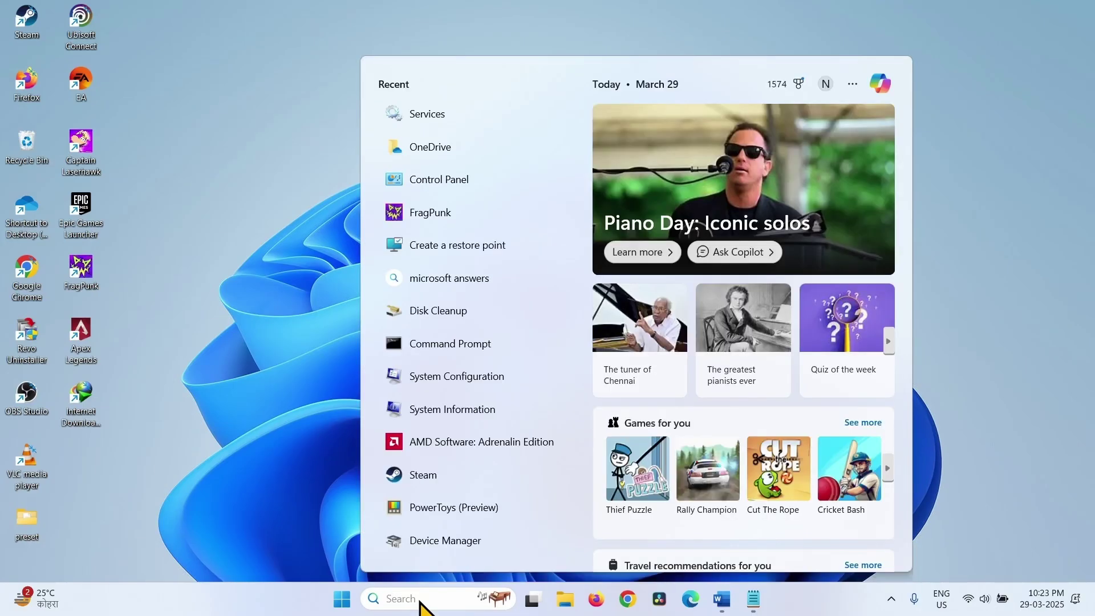
text(cmd)
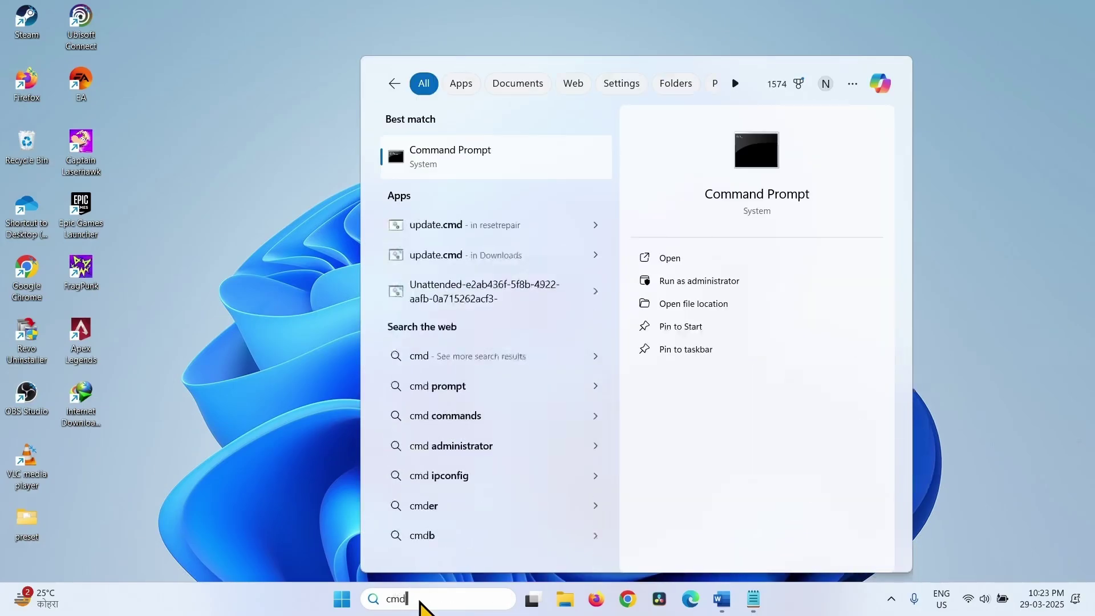
click(707, 281)
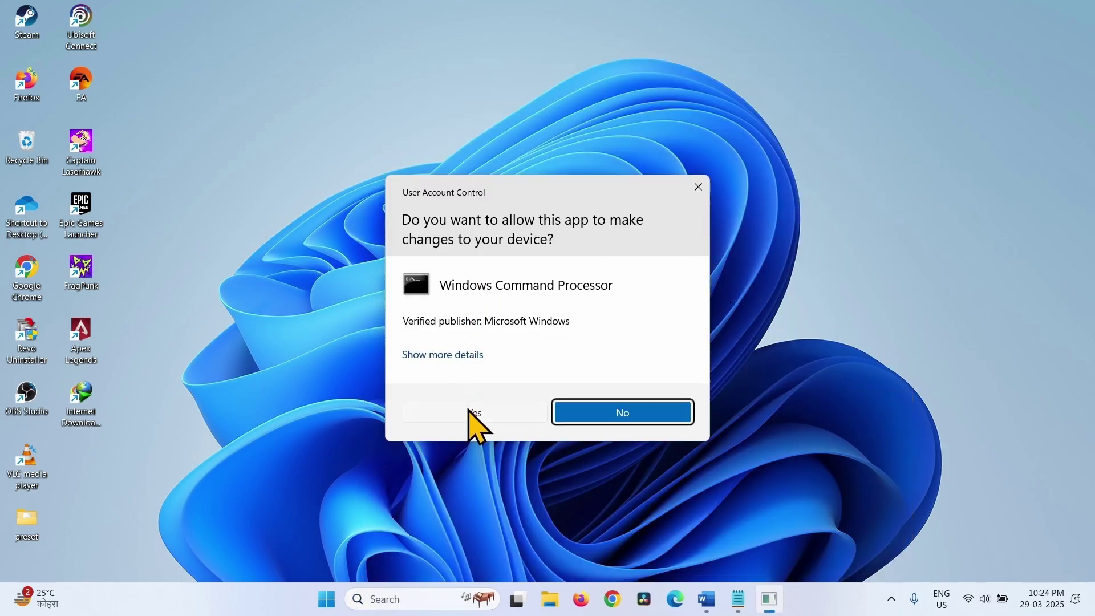
click(472, 412)
mouse_move(776, 603)
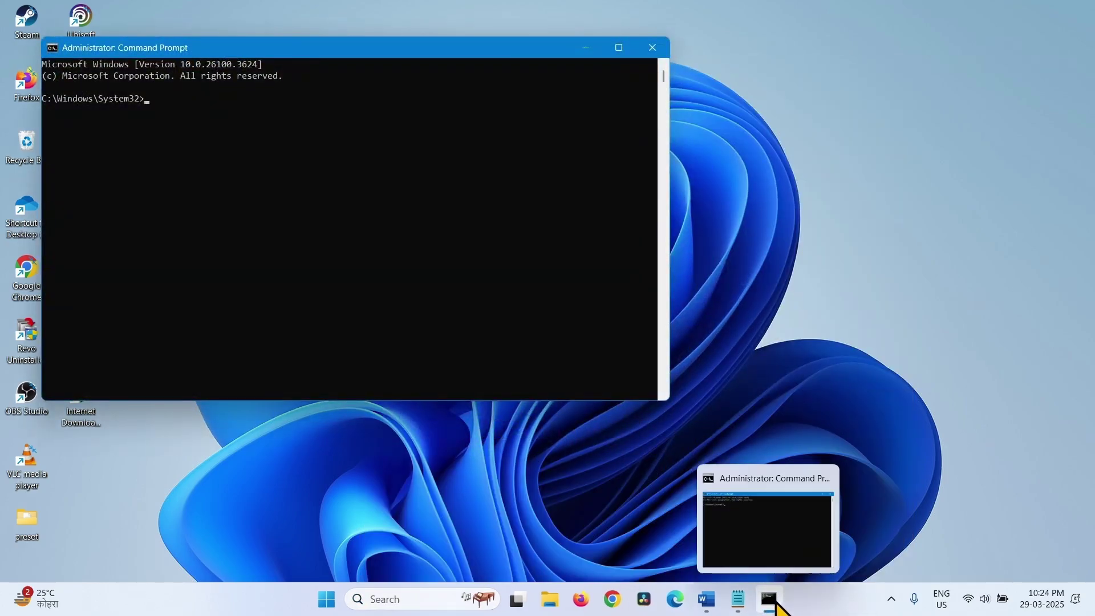
Step: Bring the notes back beside Command Prompt and highlight the SFC /SCANNOW line and the Dism RestoreHealth line in turn
click(738, 599)
click(850, 333)
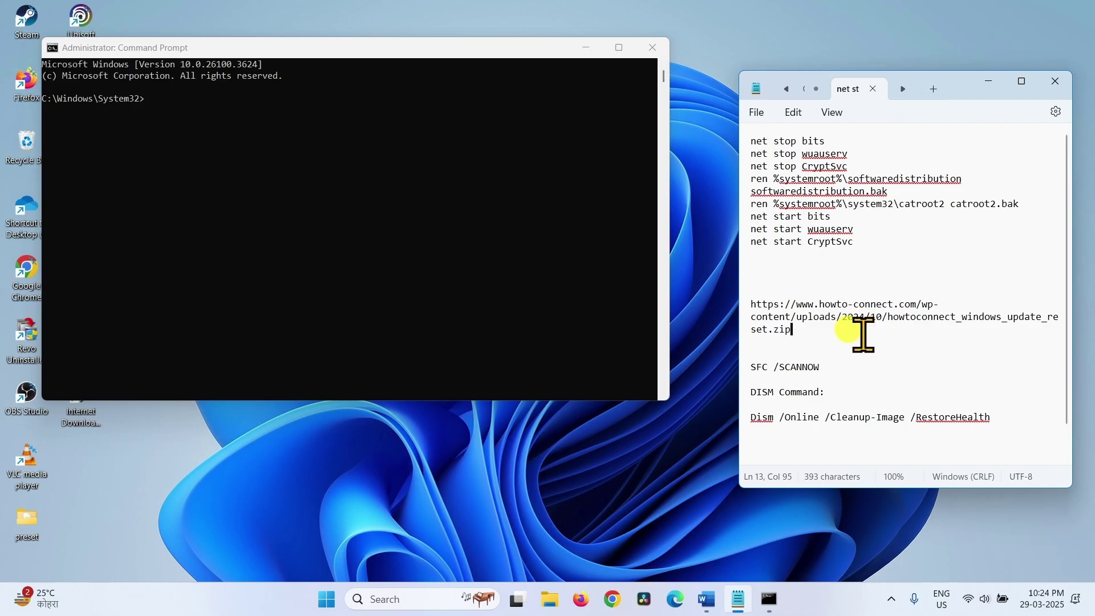
scroll(894, 332, down, 1)
click(824, 335)
drag(824, 335, 746, 330)
drag(992, 391, 735, 393)
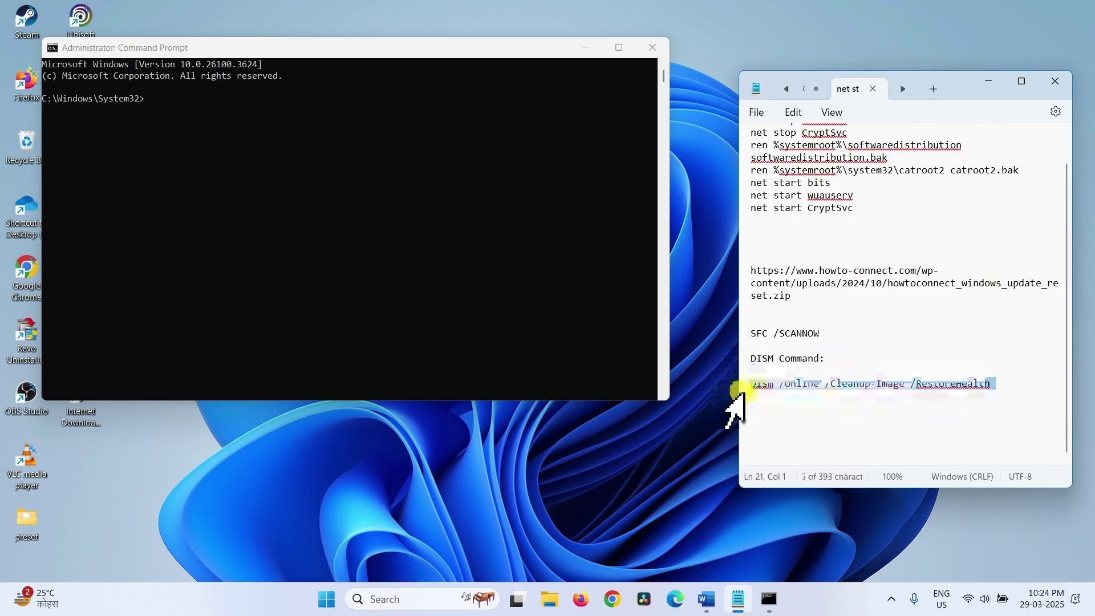
Step: Copy SFC /SCANNOW from the notes without running it, and highlight the command Dism /Online /Cleanup-Image /RestoreHealth
click(825, 334)
drag(825, 335, 743, 335)
right_click(774, 333)
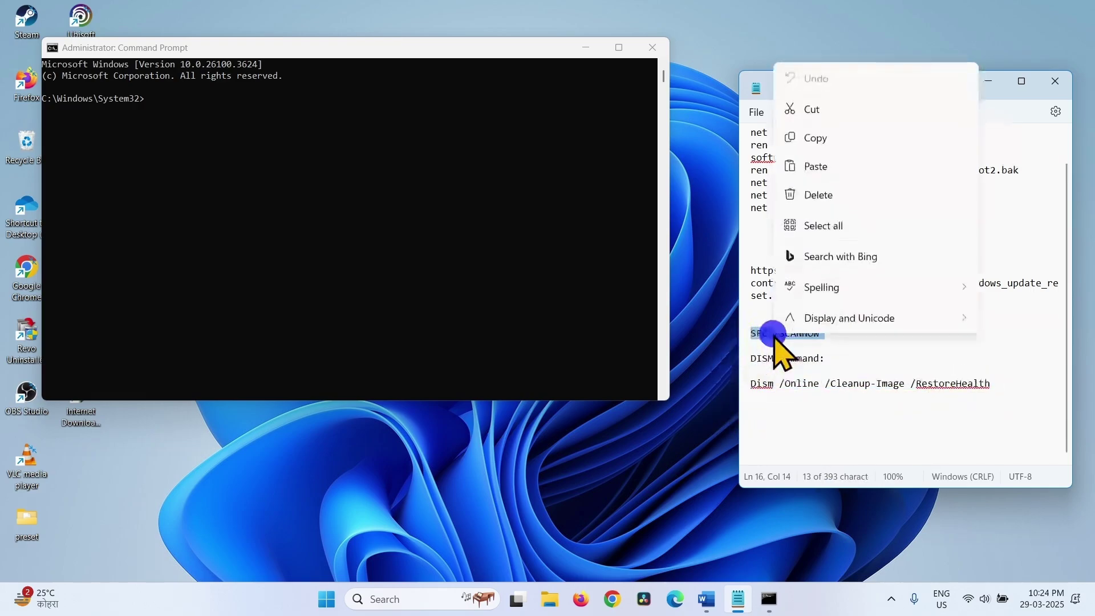
click(831, 142)
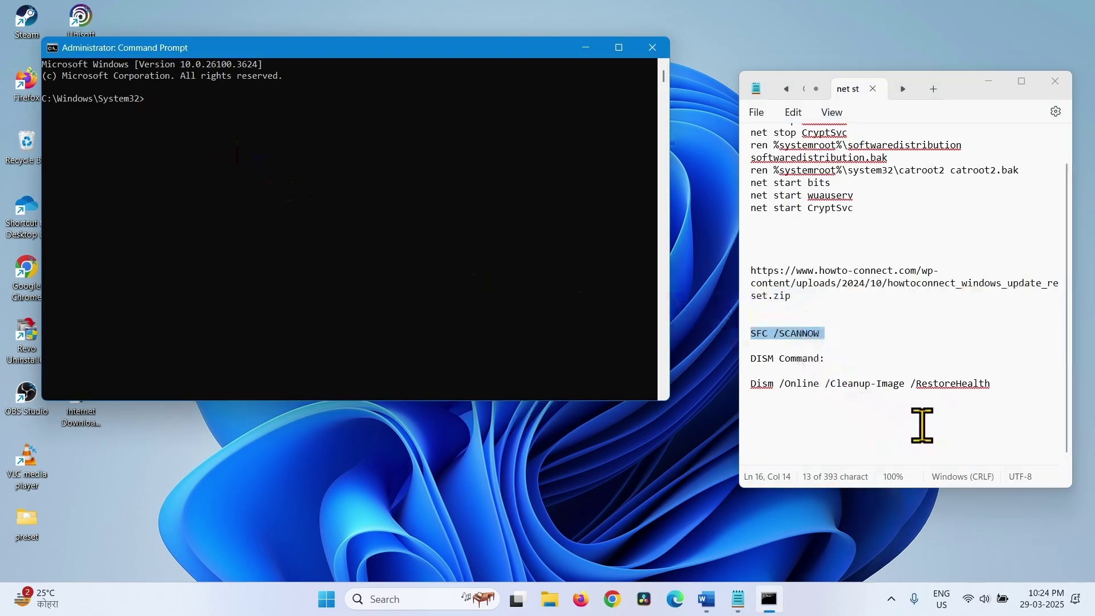
click(1008, 386)
drag(1007, 387, 743, 386)
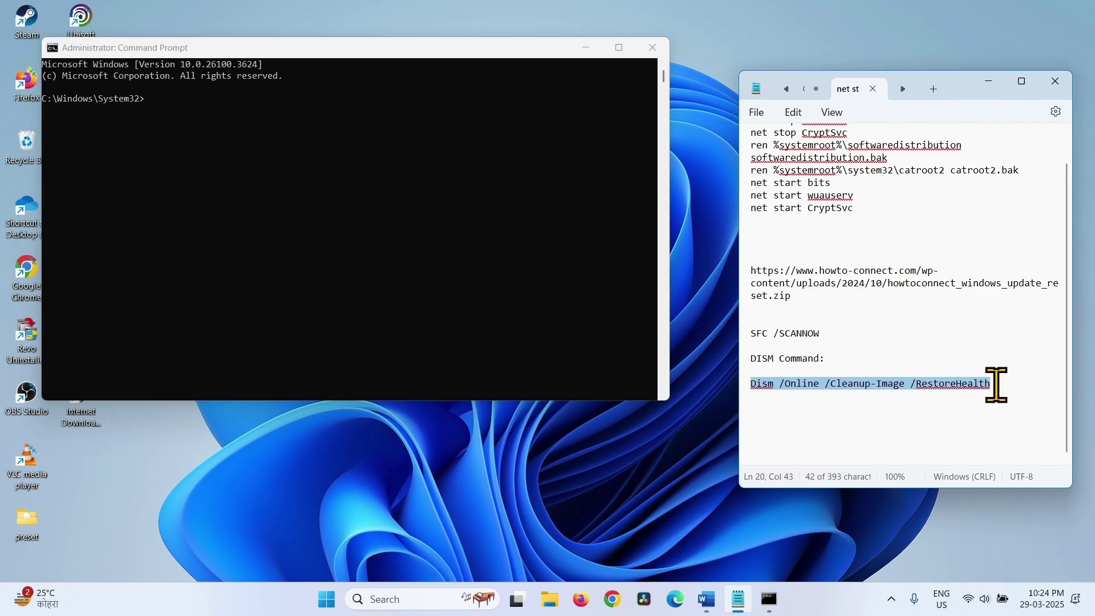
click(897, 334)
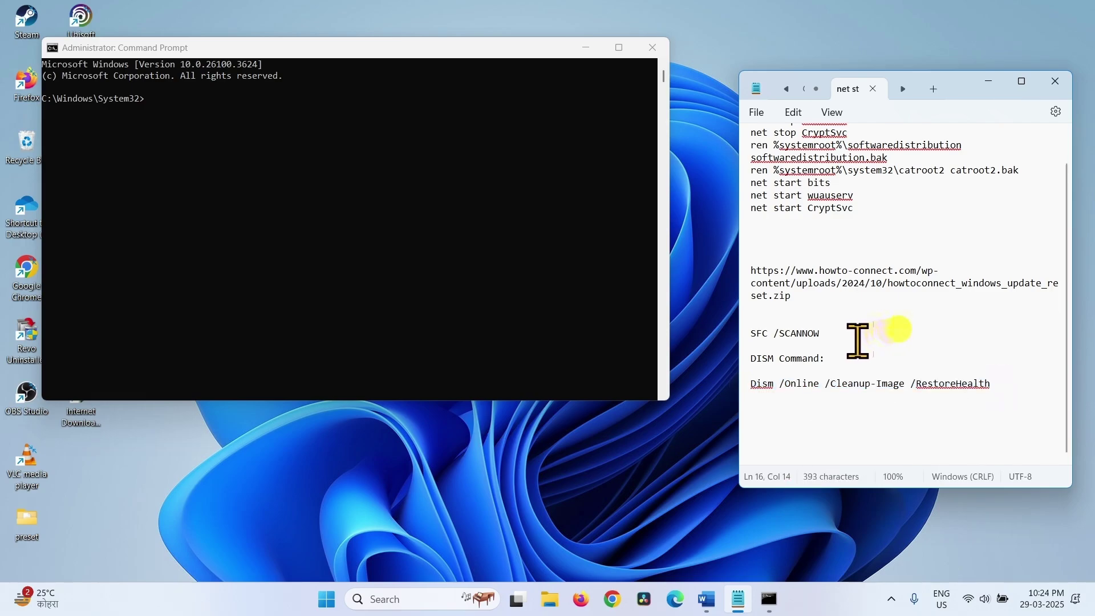
Step: Copy SFC /SCANNOW from the notes and run the system file scan in Command Prompt
drag(821, 334, 748, 333)
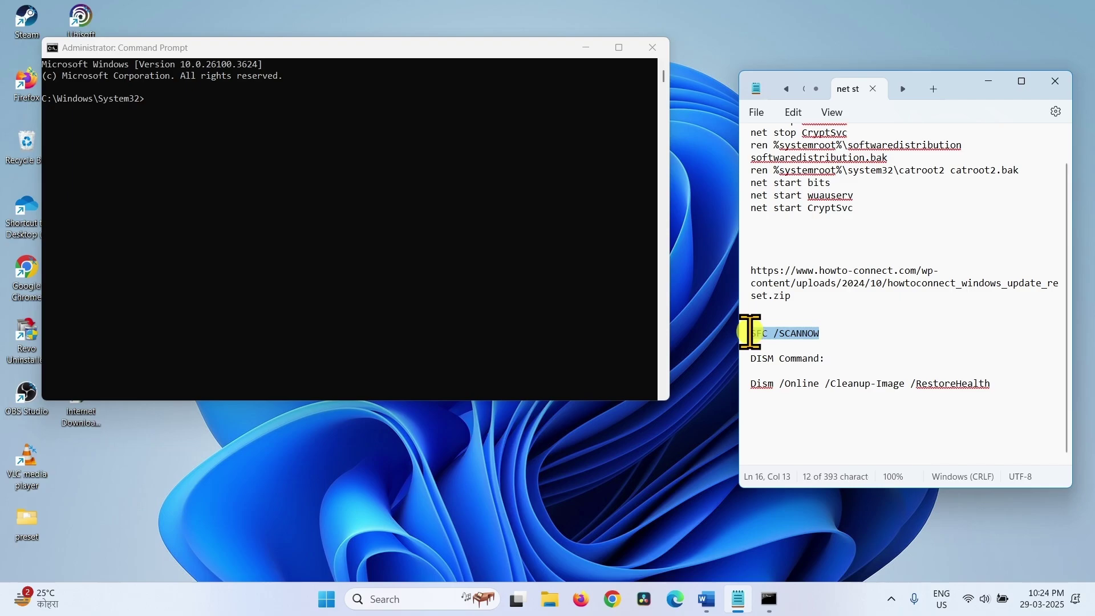
right_click(771, 336)
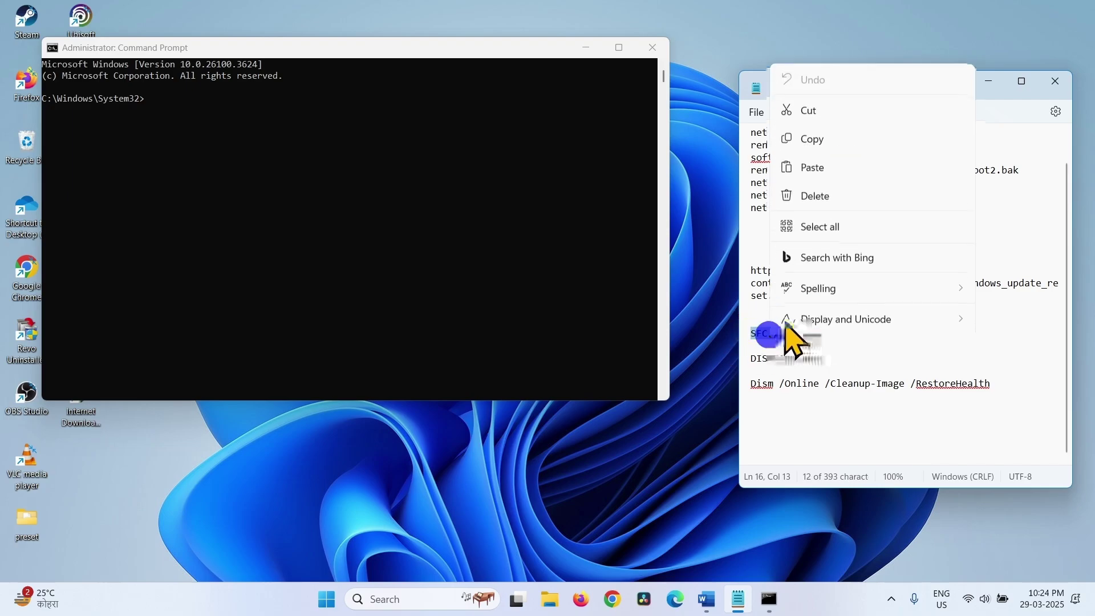
click(816, 142)
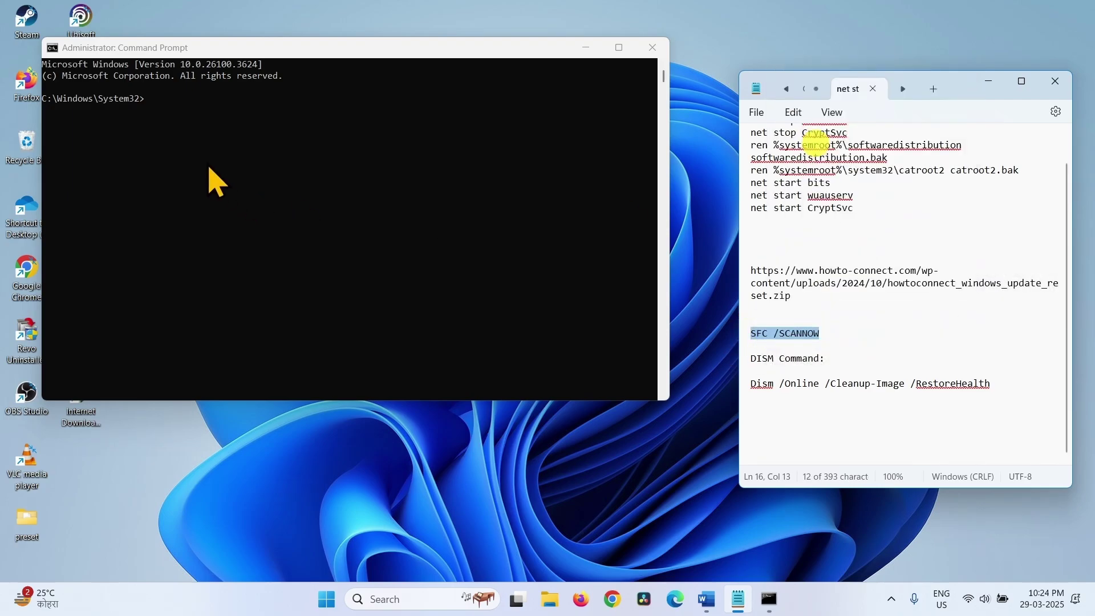
click(165, 103)
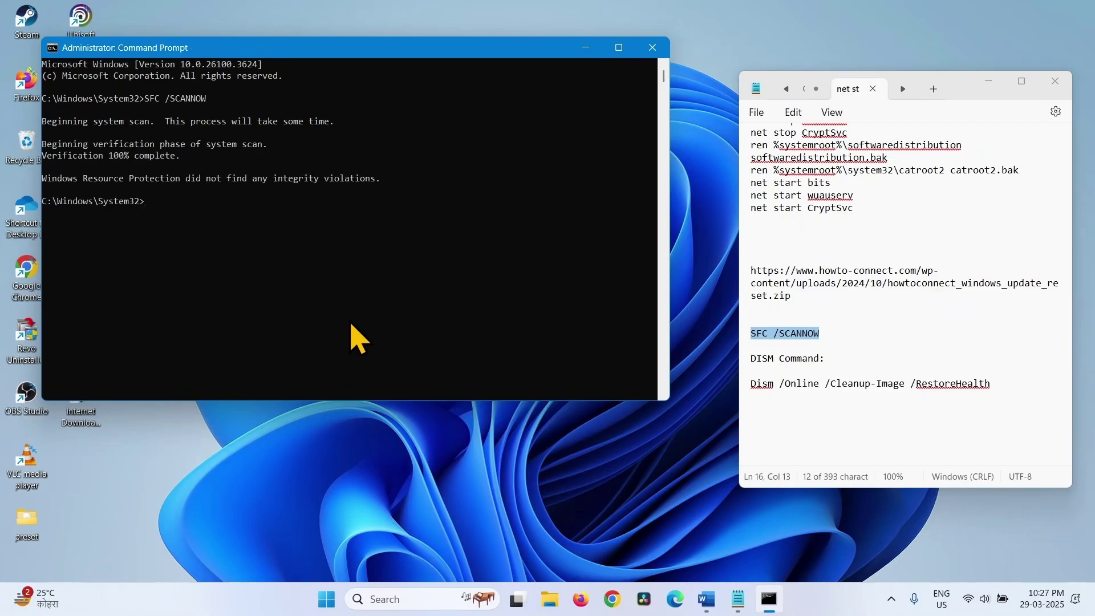
Step: Copy Dism /Online /Cleanup-Image /RestoreHealth from the notes and run it in Command Prompt
click(994, 386)
drag(993, 386, 736, 384)
right_click(754, 386)
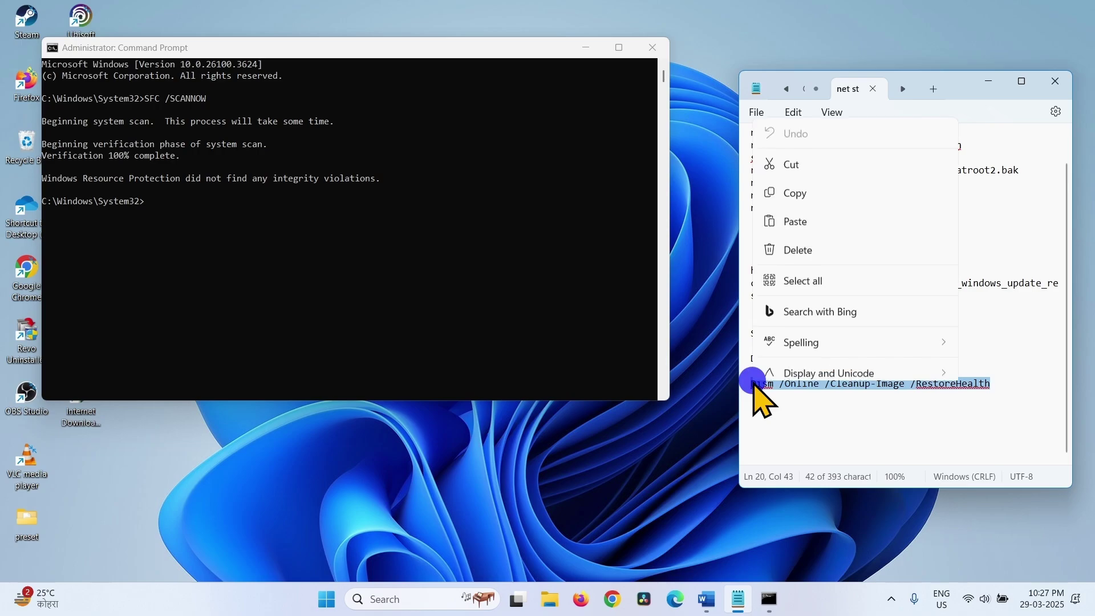
click(789, 181)
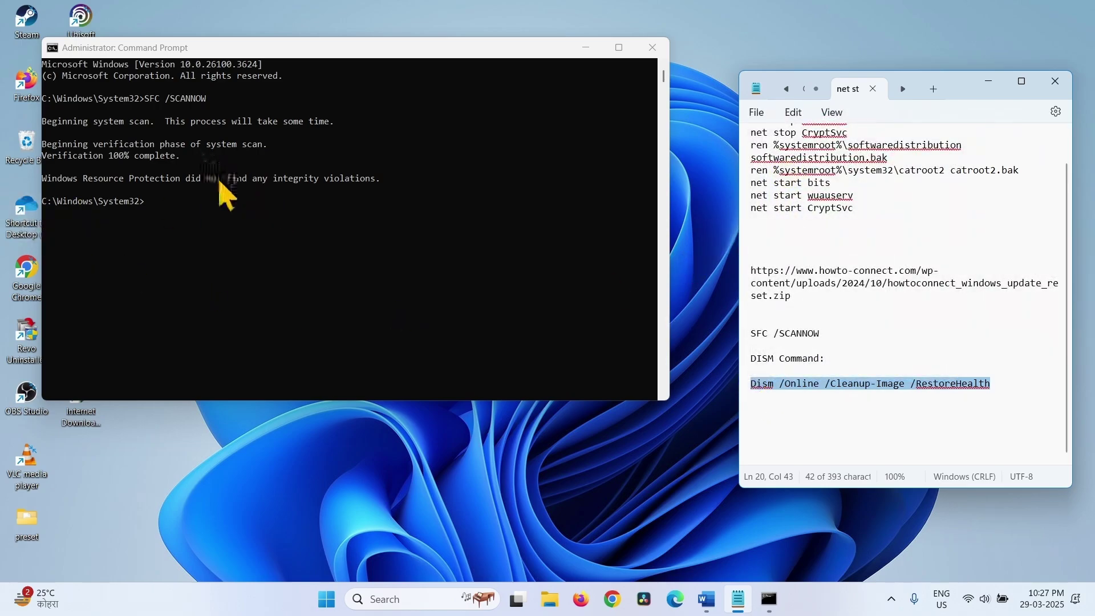
click(177, 205)
right_click(177, 204)
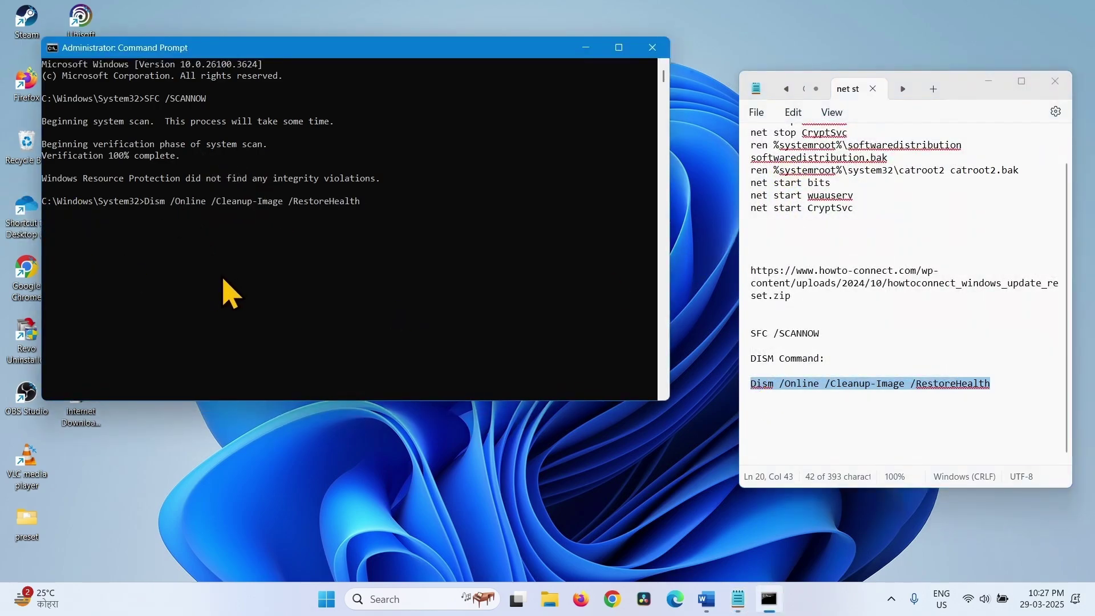
key(Return)
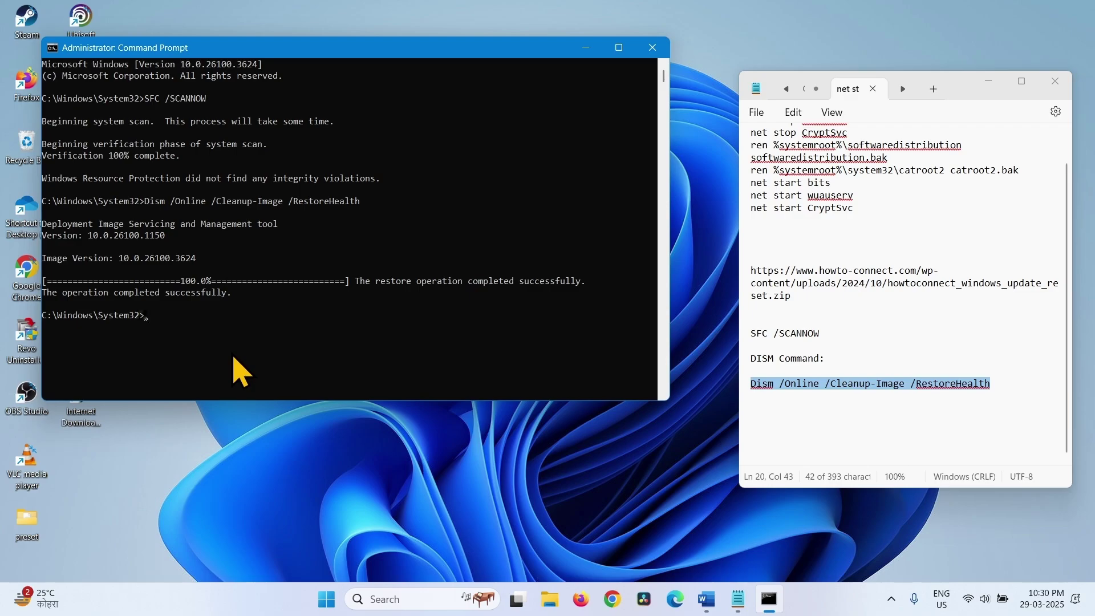
Step: Close Command Prompt and the notes file to return to the desktop
click(654, 48)
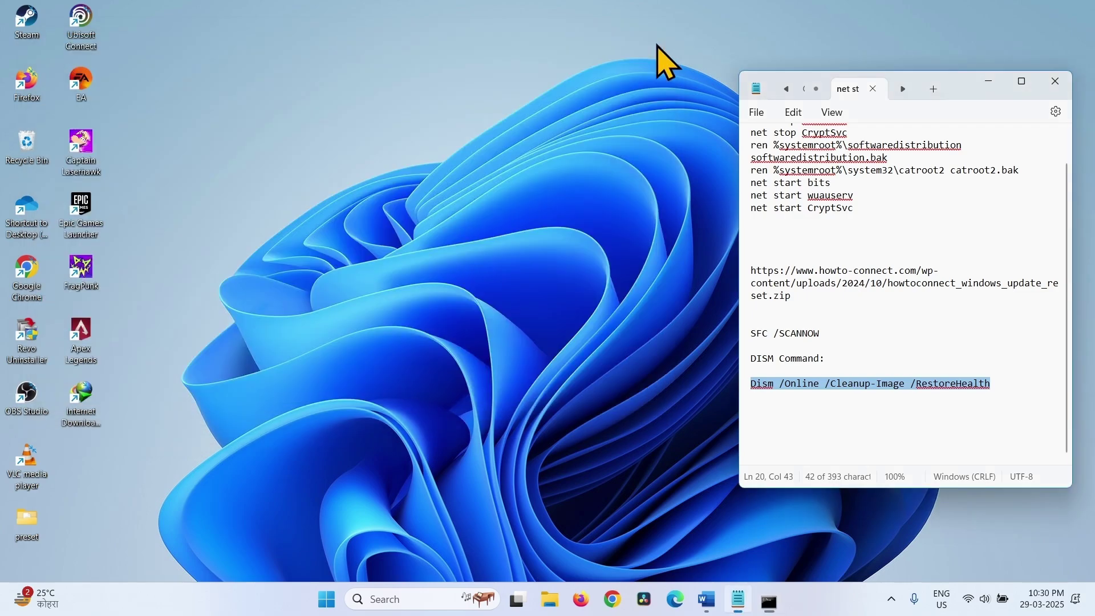
click(1055, 82)
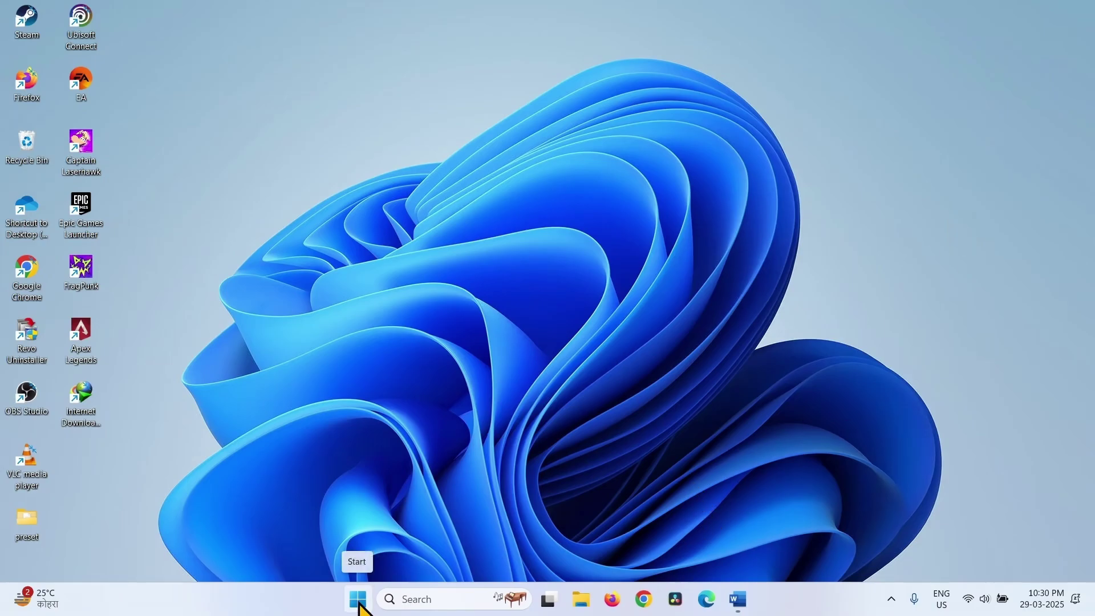
click(359, 605)
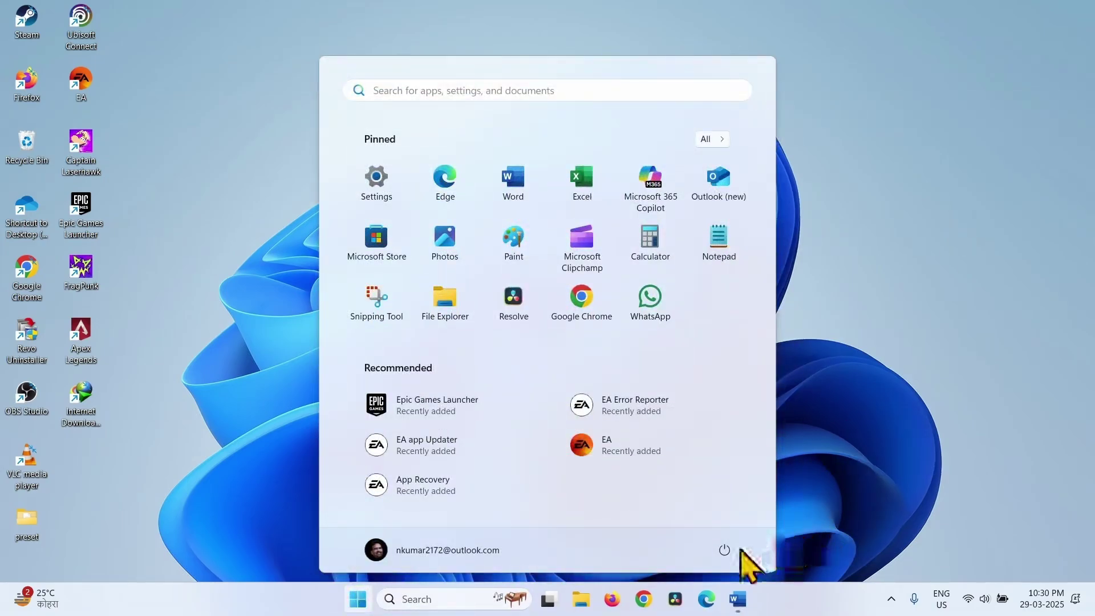
click(723, 550)
click(850, 454)
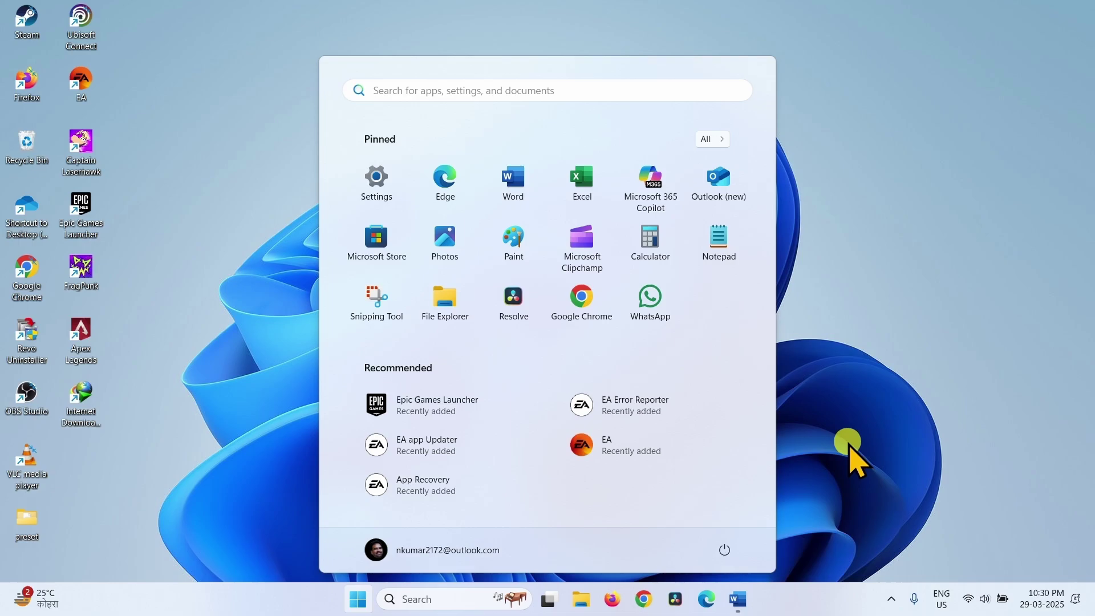
click(850, 454)
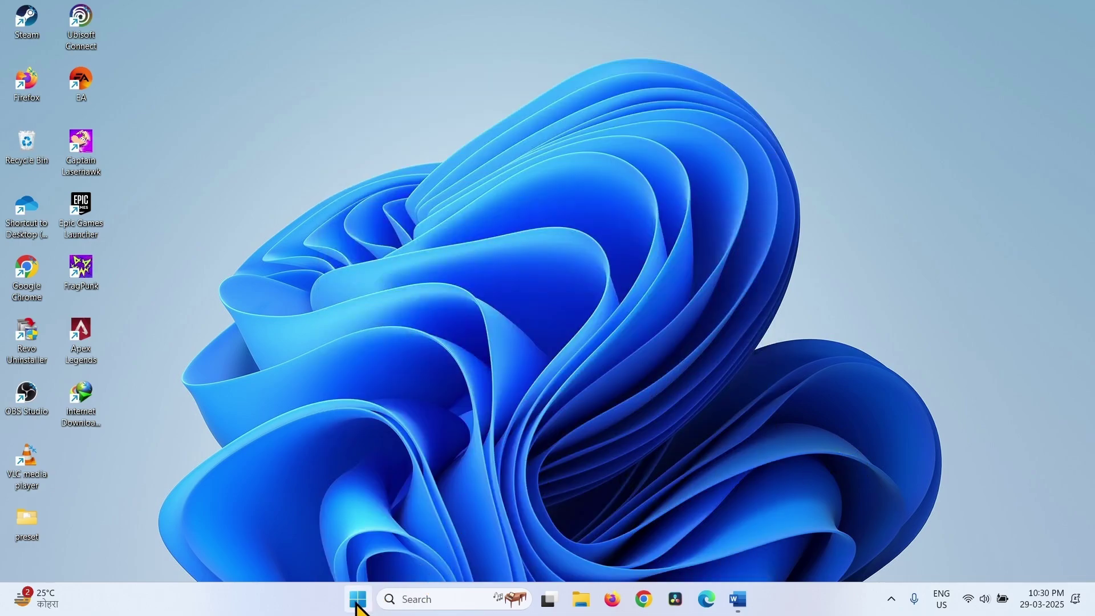
Step: Open Windows Update in Settings, check for updates, and close Settings
click(357, 598)
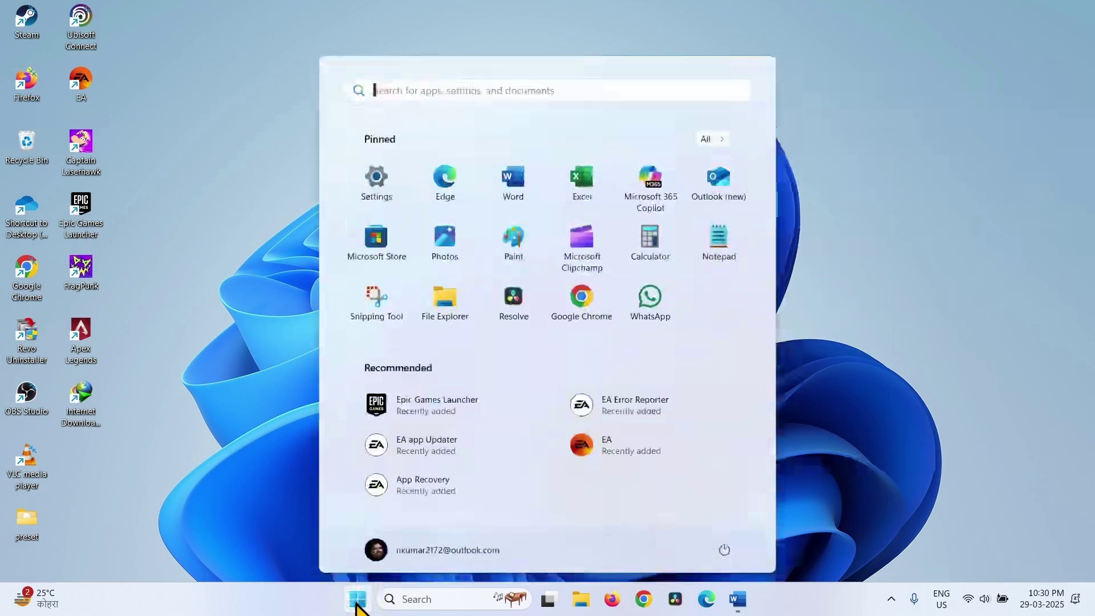
click(390, 185)
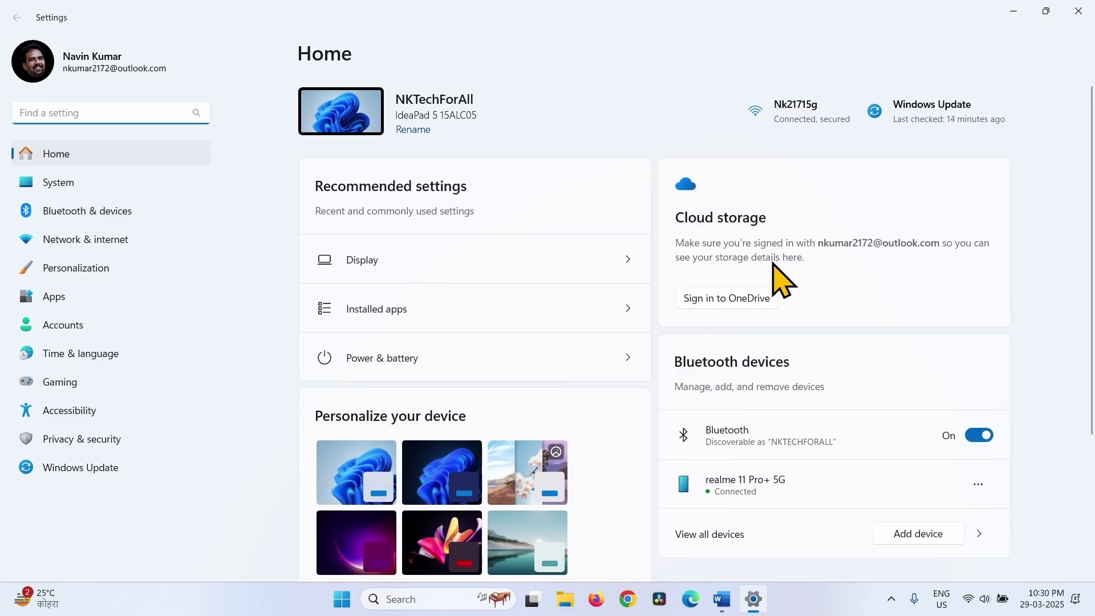
click(81, 462)
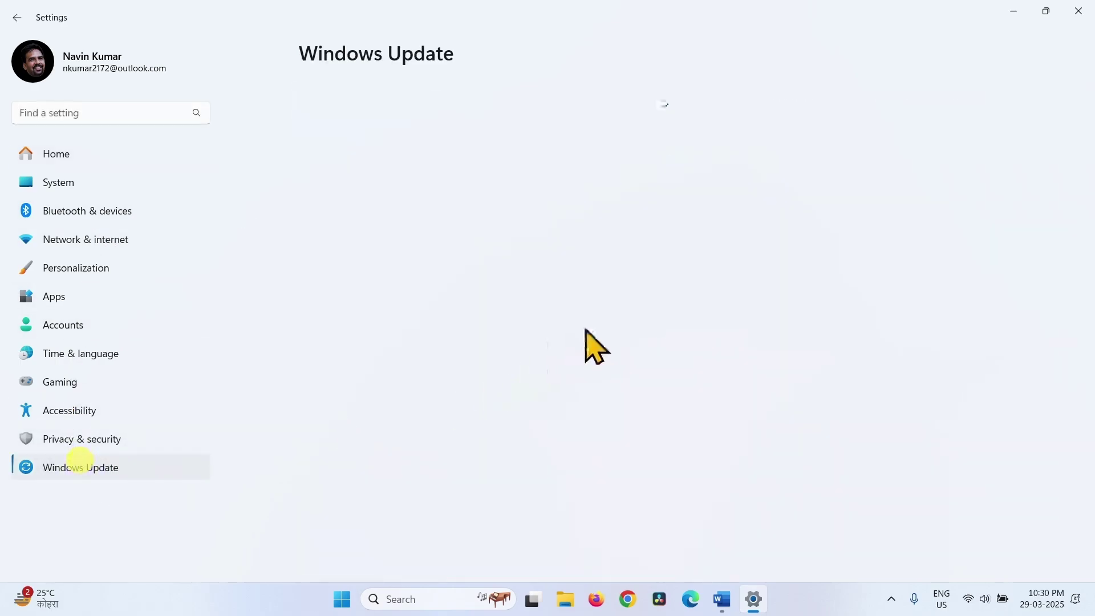
click(942, 122)
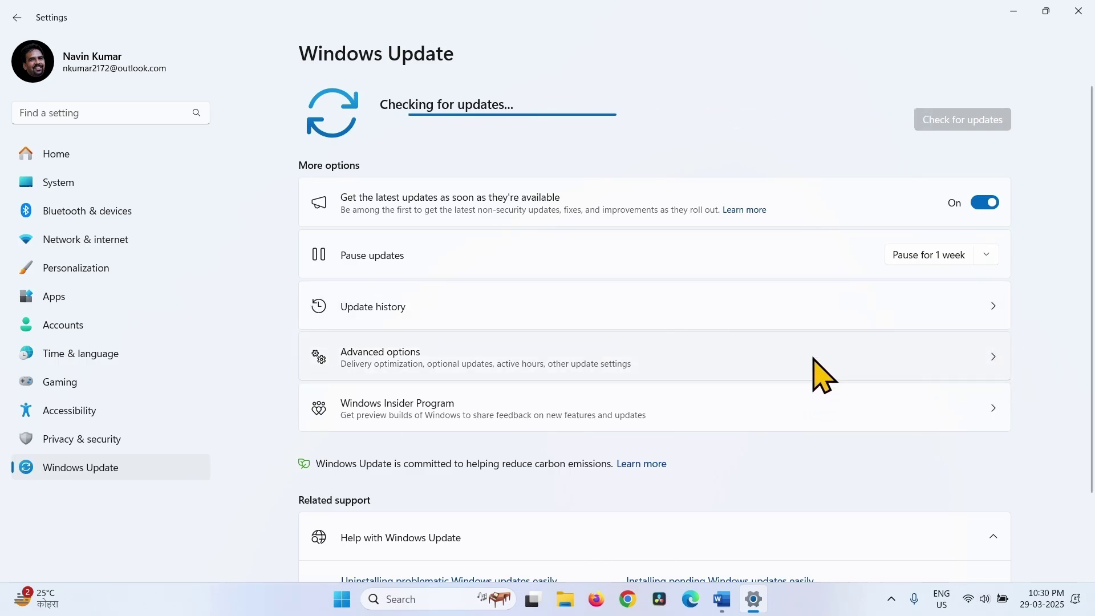
key(alt+F4)
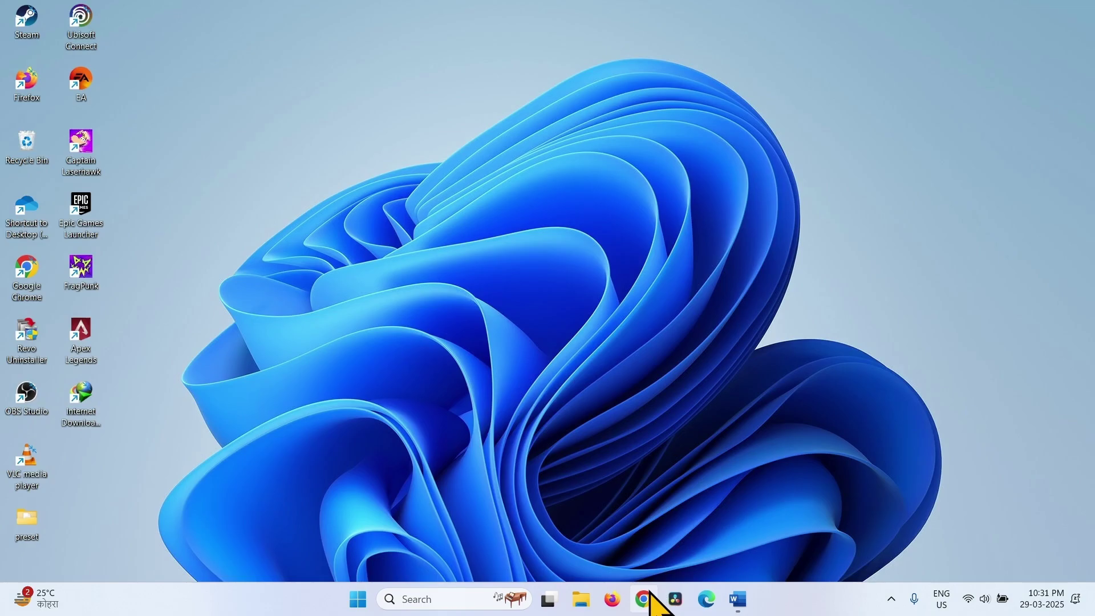
Step: Open Chrome, search for "windows 11 download" and open Microsoft's Download Windows 11 page
click(642, 597)
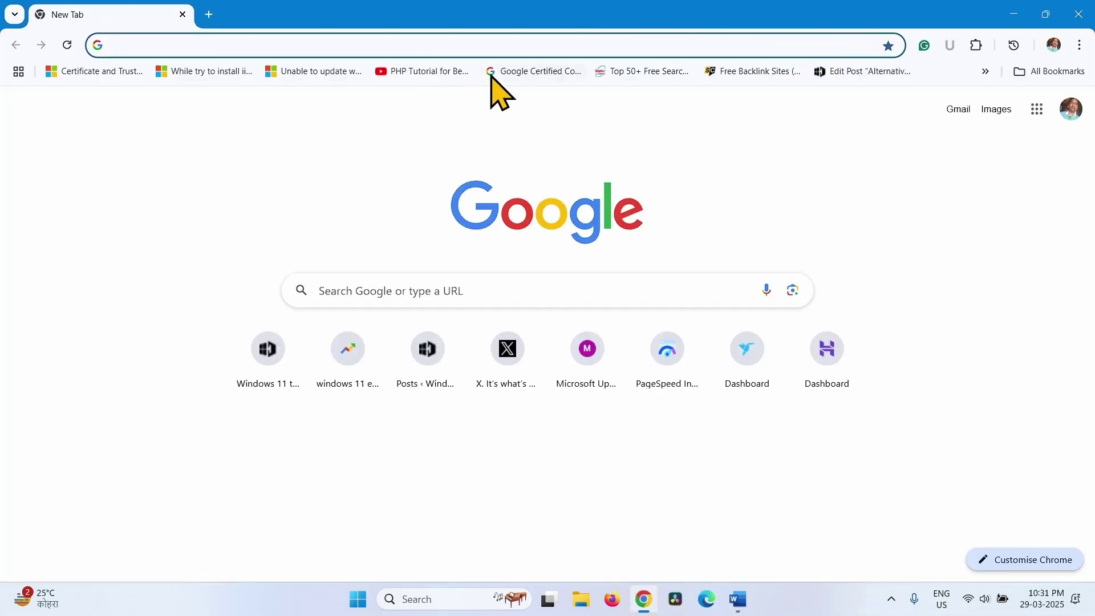
text(windows 11)
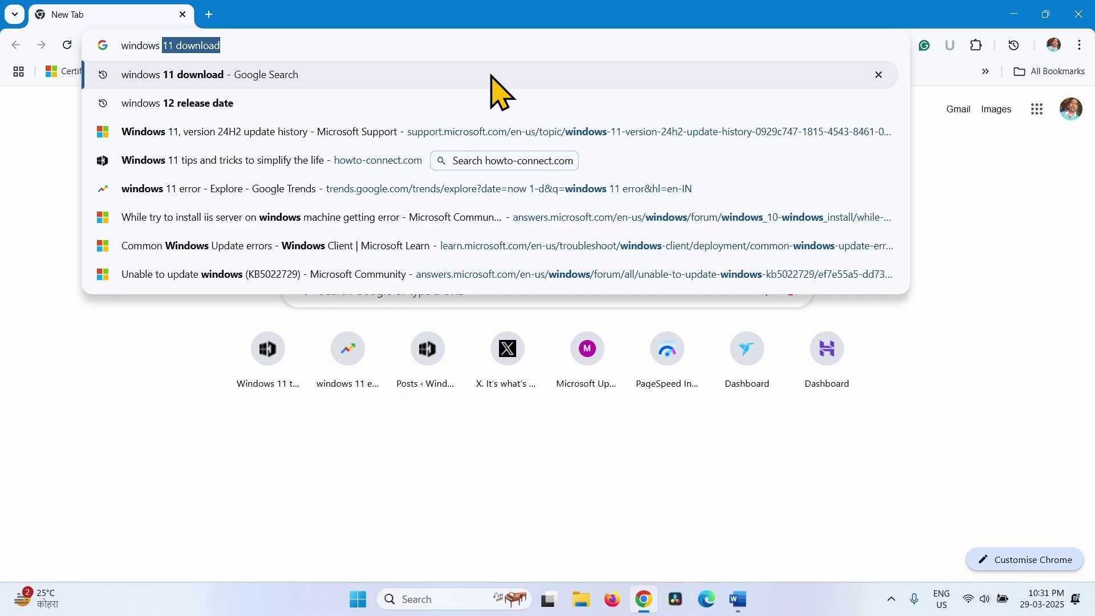
text( download)
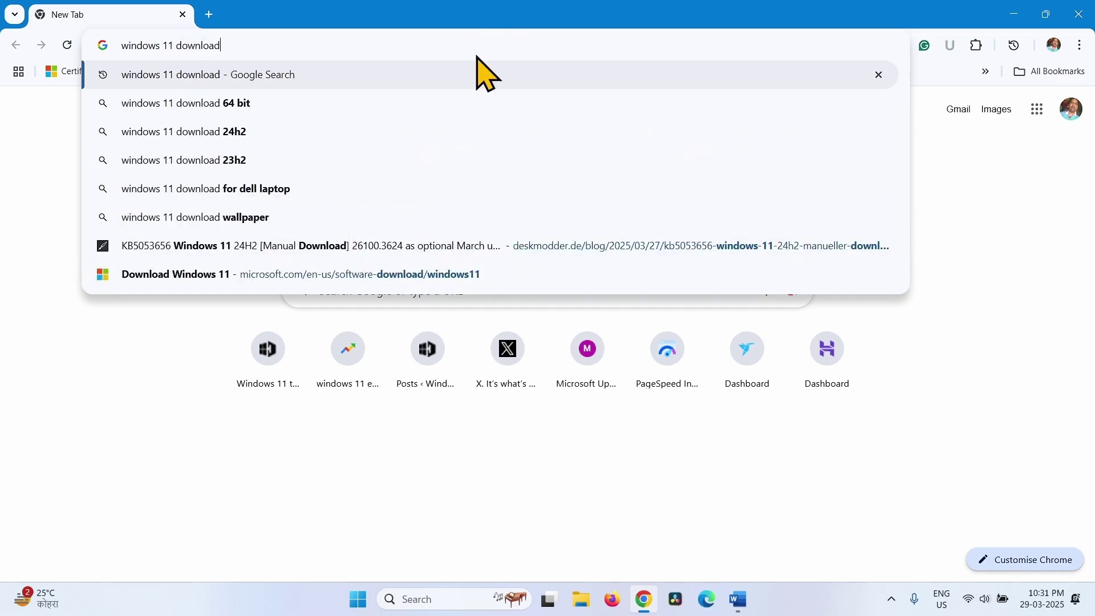
key(Return)
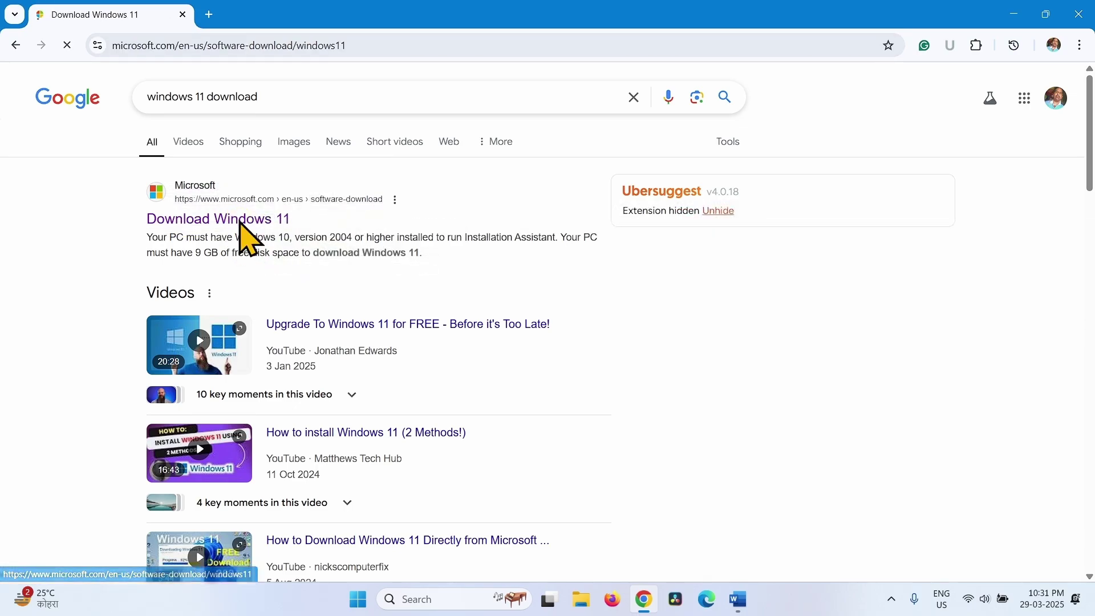
Step: Select Windows 11 (multi-edition ISO for x64 devices) as the disk image and submit the download choice
scroll(323, 305, down, 15)
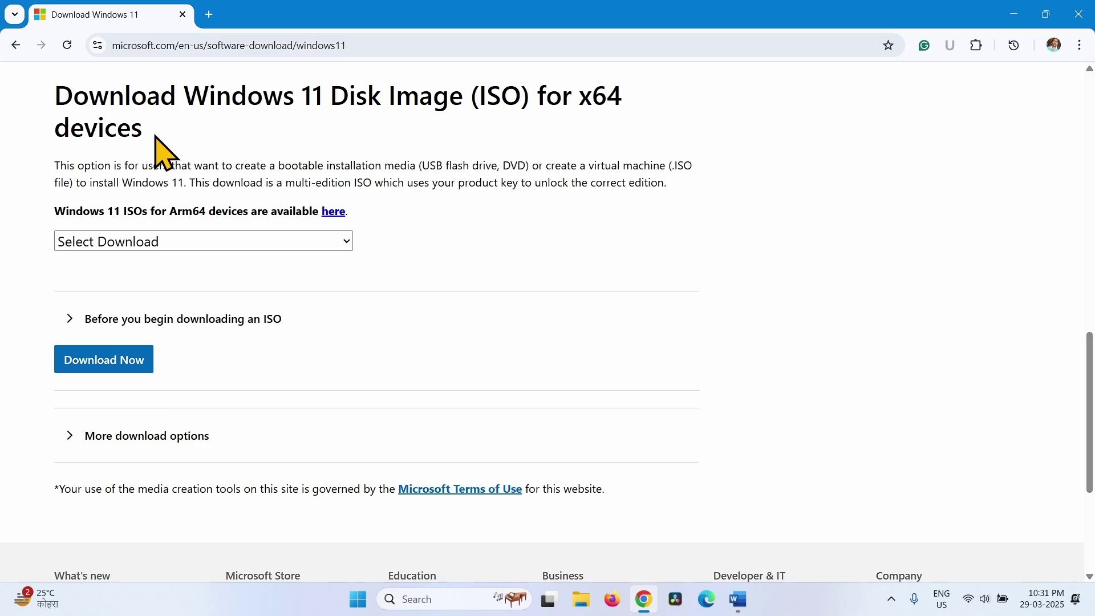
click(183, 242)
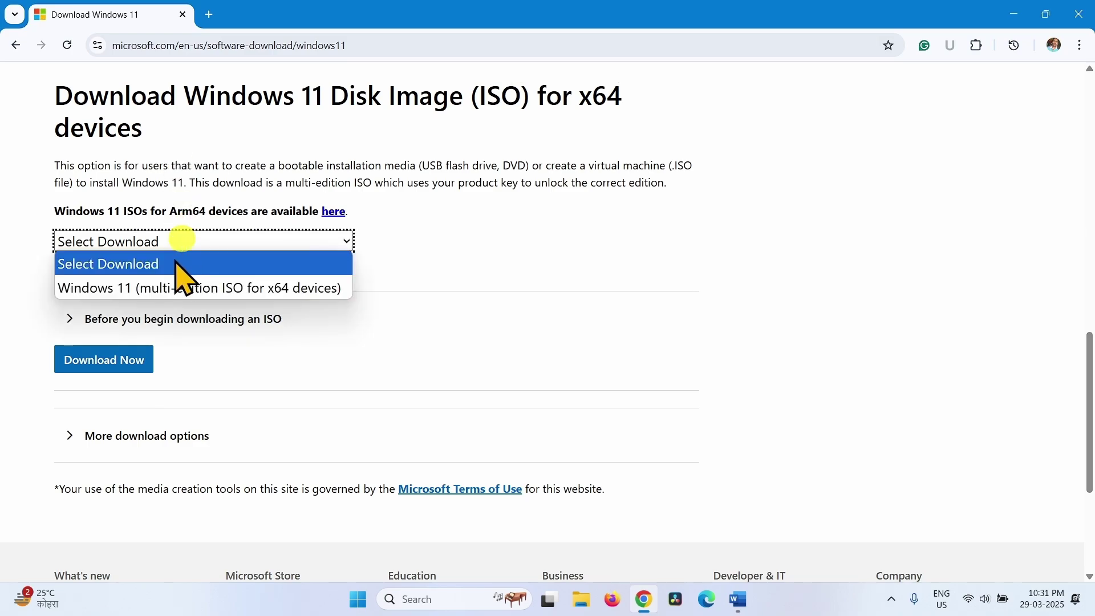
click(183, 288)
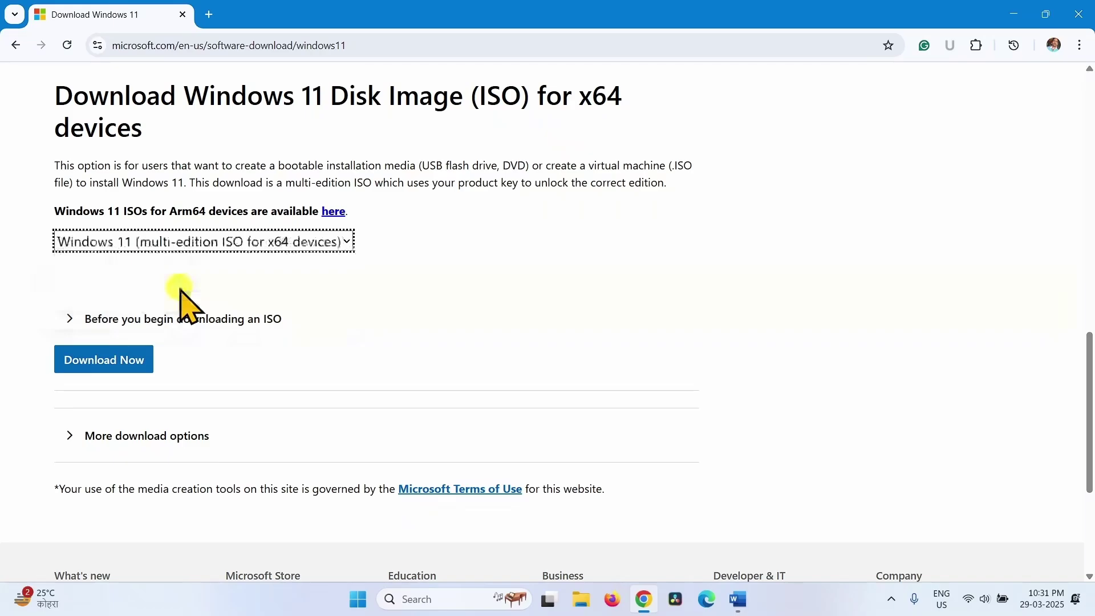
click(117, 364)
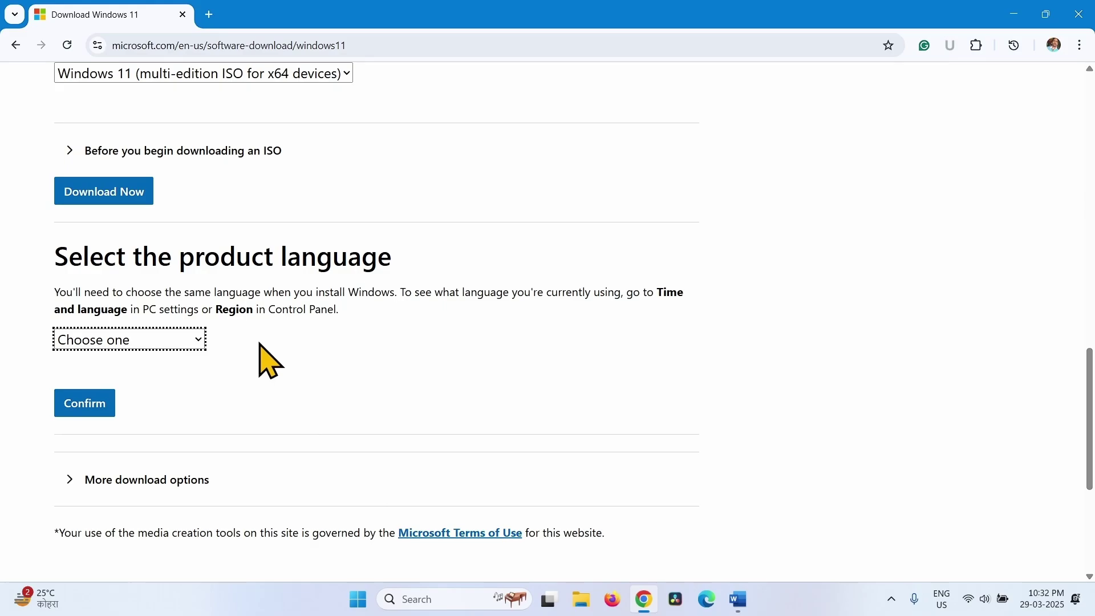
Step: Look up the Windows display language under Language & region in Settings, and return to the download page
click(361, 601)
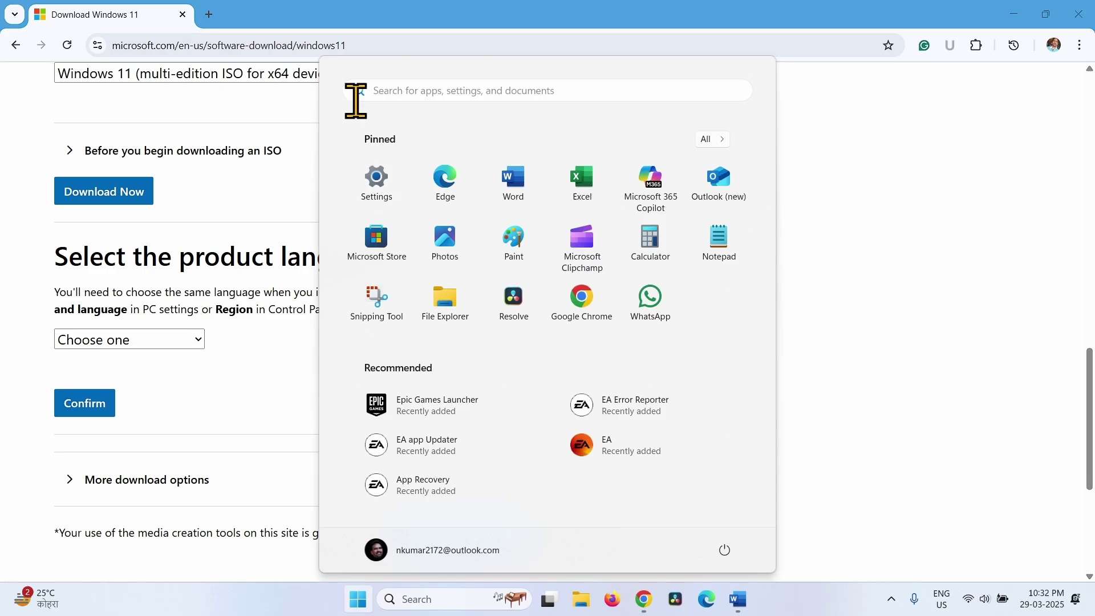
click(377, 180)
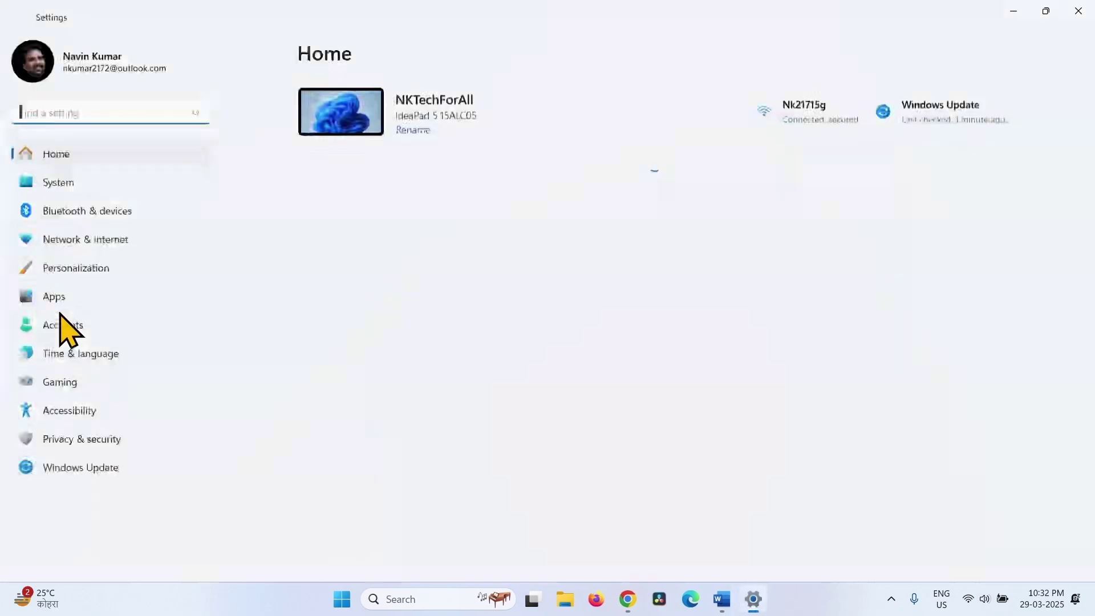
click(74, 368)
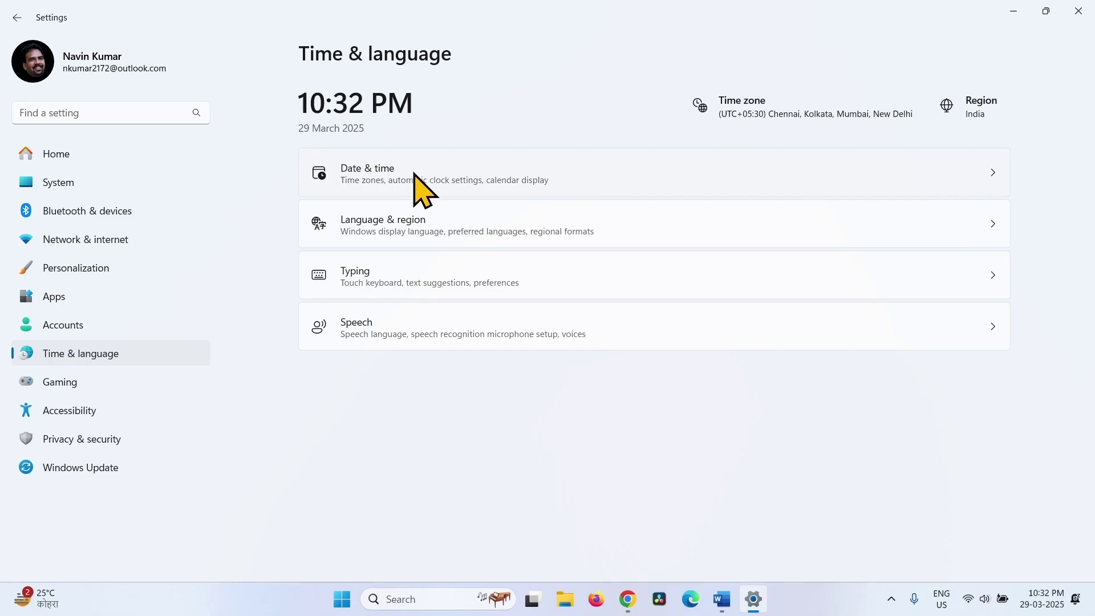
click(416, 235)
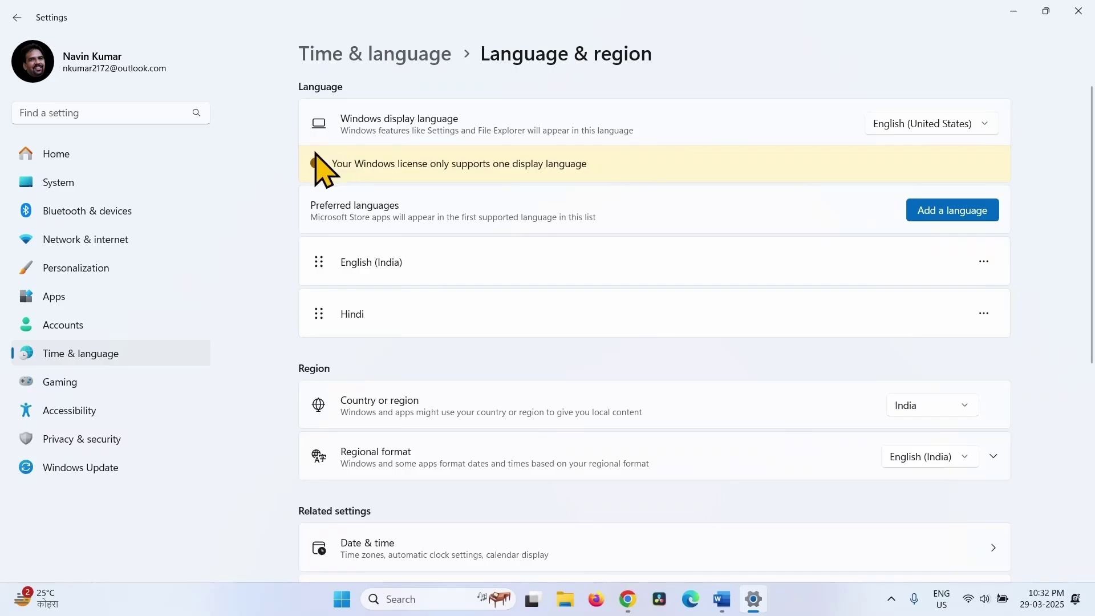
click(1078, 11)
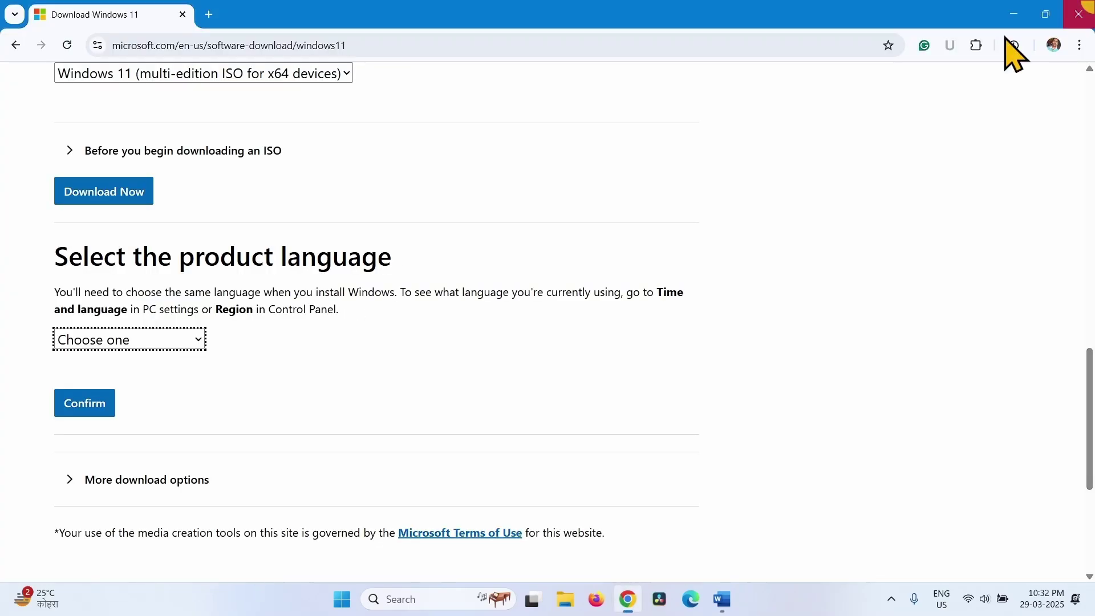
Step: Confirm English (United States) as the product language, start the 64-bit ISO download, and return to the desktop
click(130, 342)
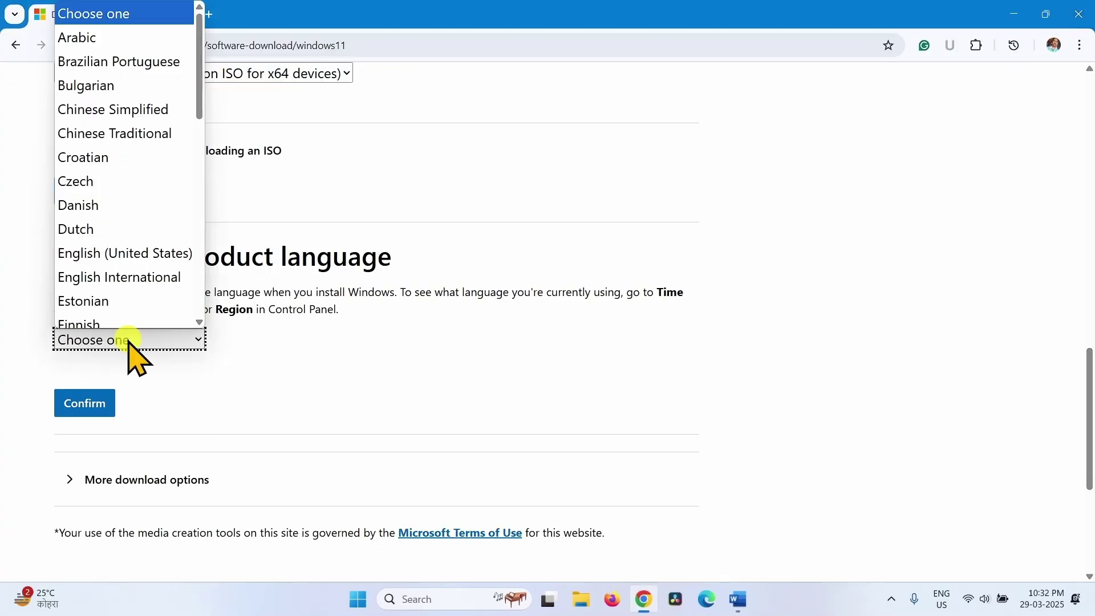
click(115, 245)
click(77, 408)
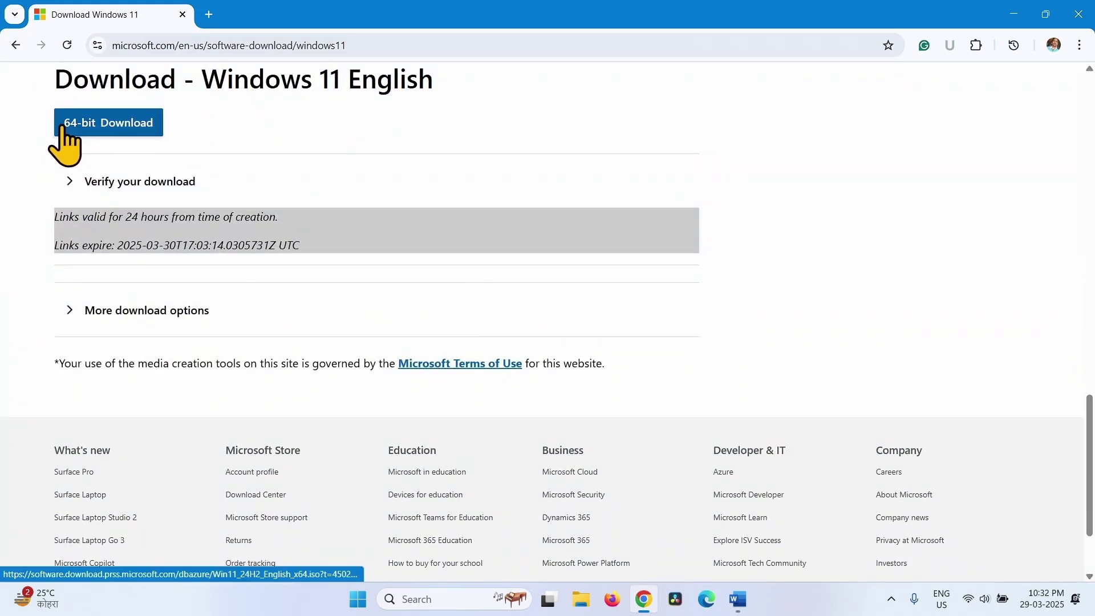
click(123, 124)
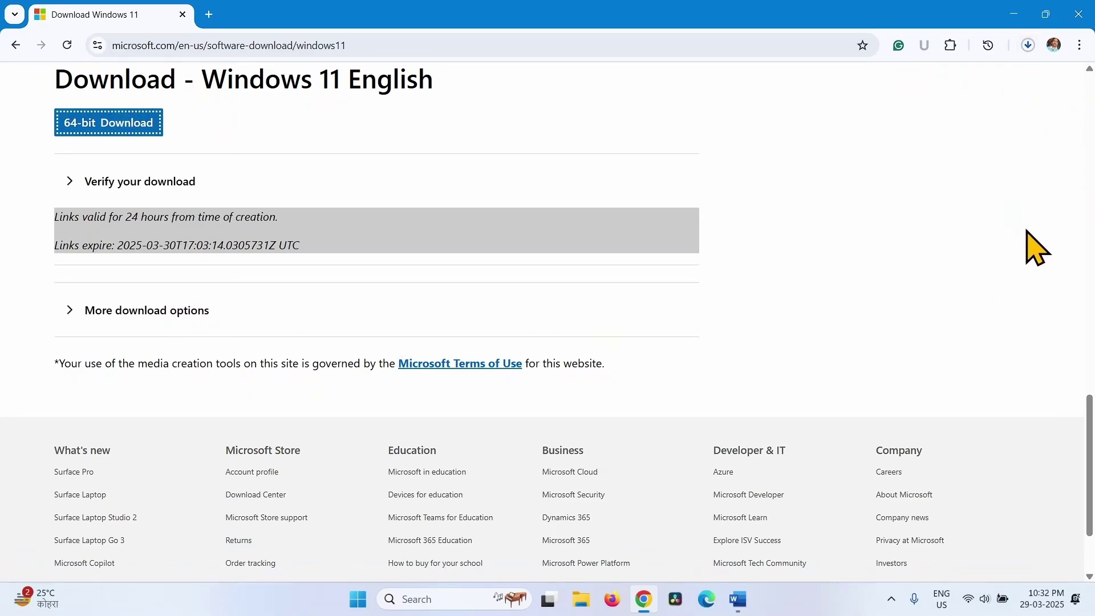
key(super+d)
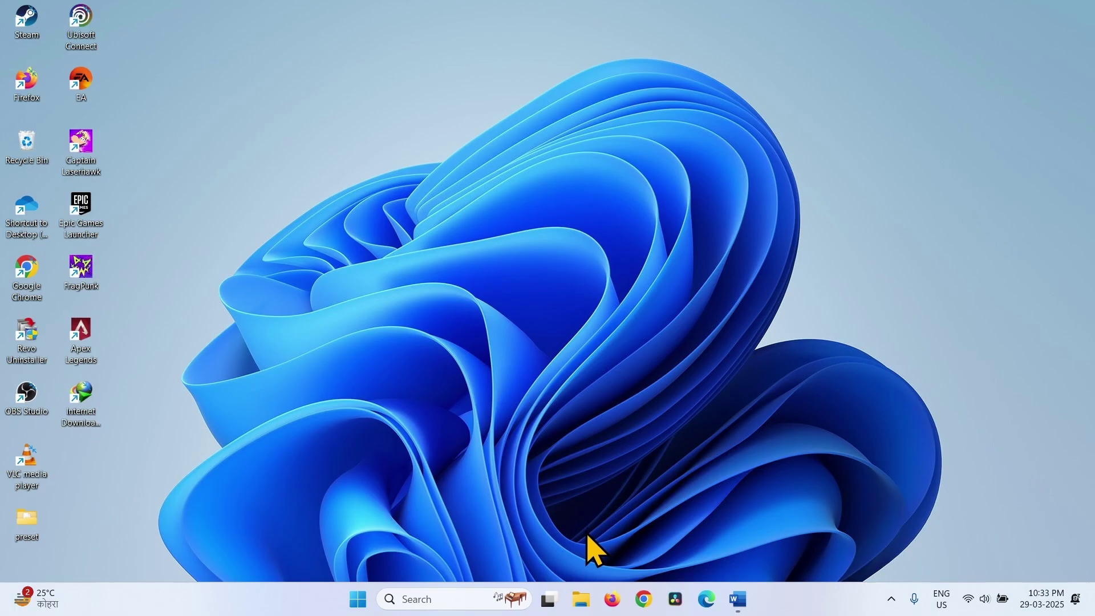
Step: Mount Win11_24H2_English_x64.iso from the Downloads folder and allow the file to open
click(582, 599)
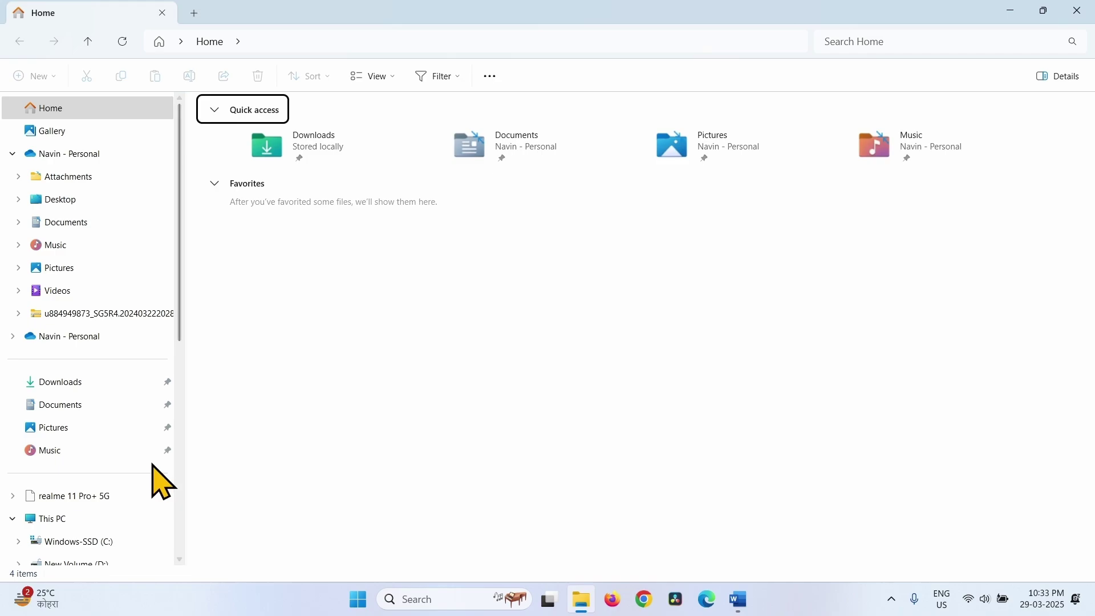
click(61, 382)
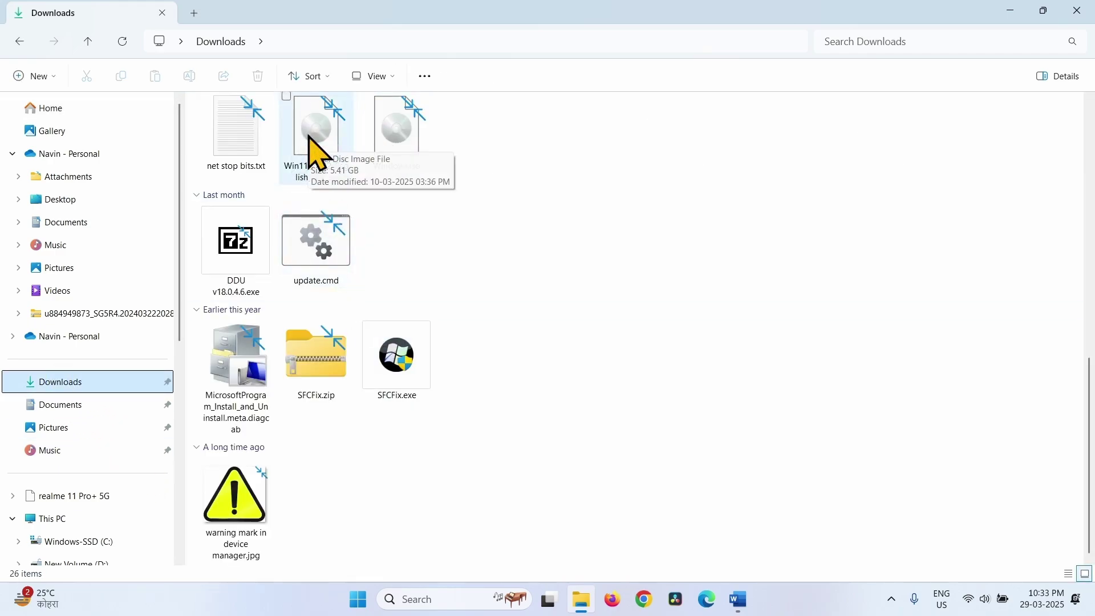
right_click(316, 153)
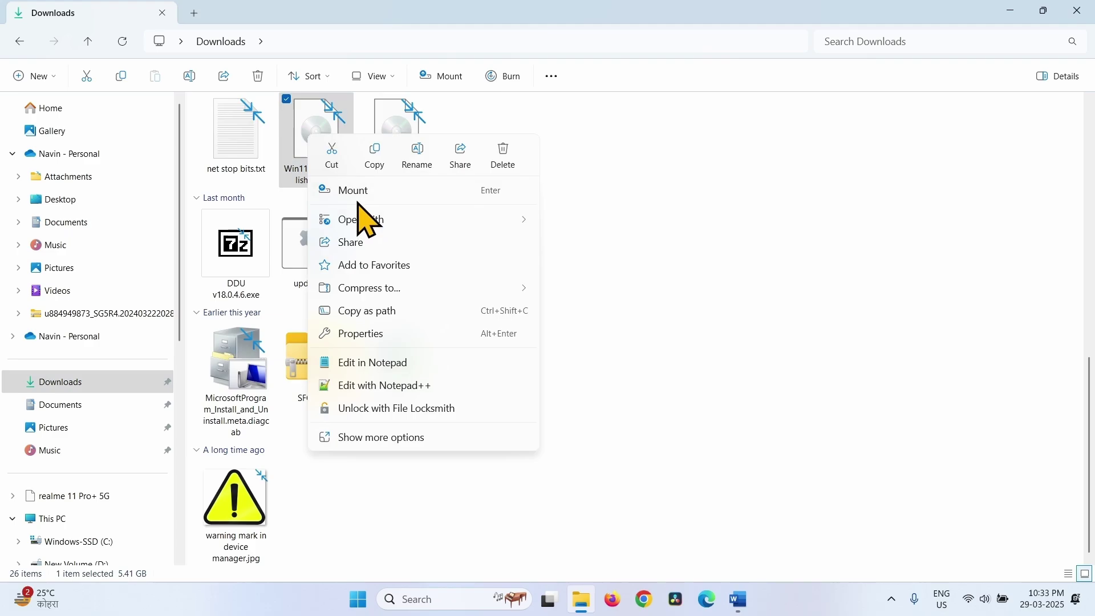
click(358, 191)
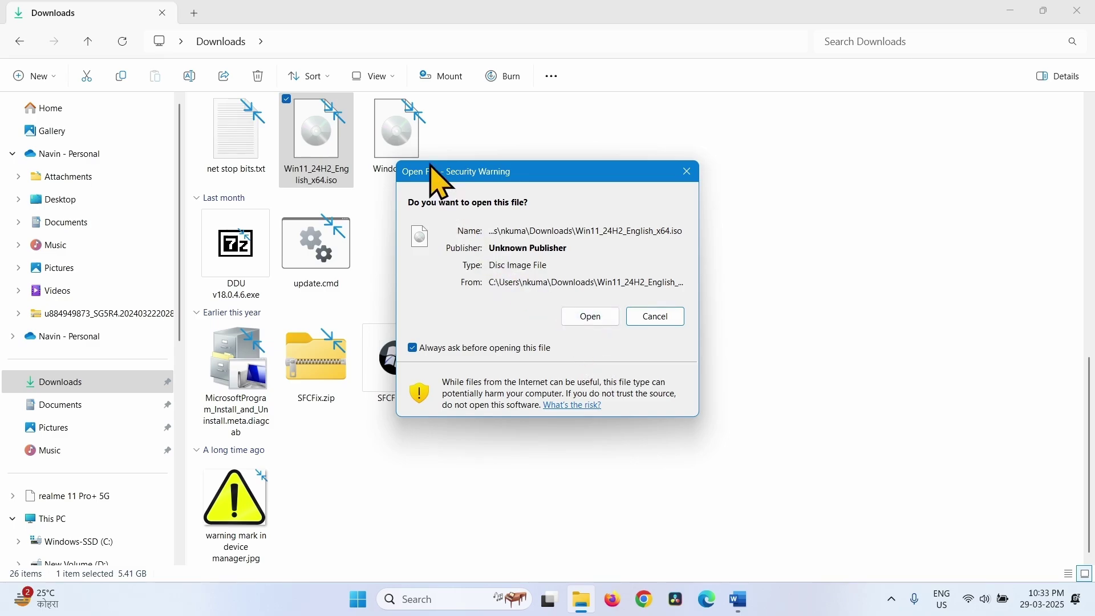
click(579, 318)
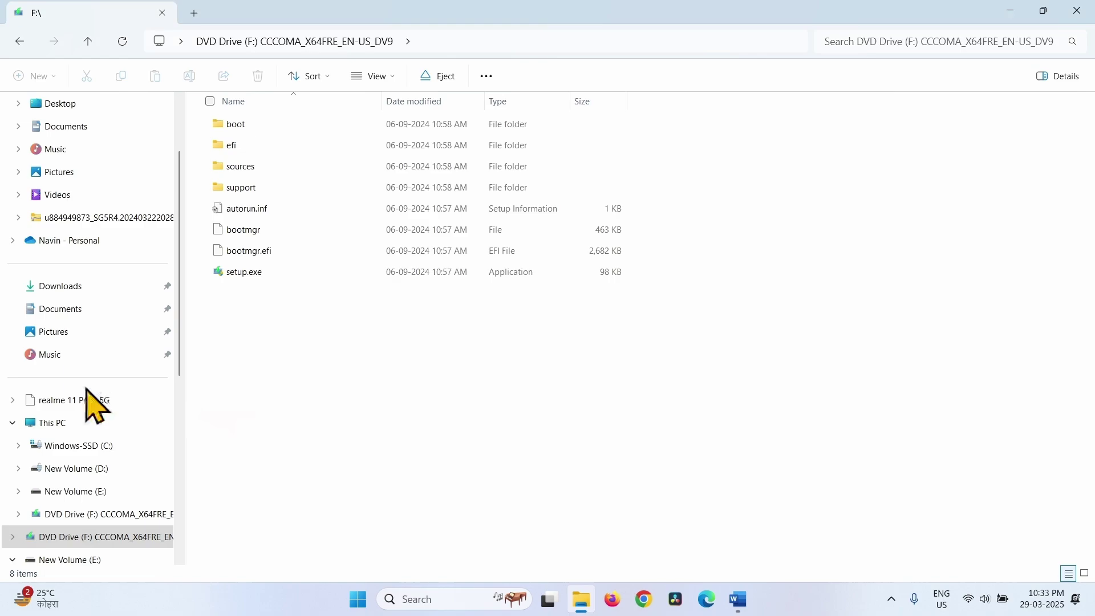
Step: Run setup.exe from the mounted DVD drive with permission to make changes, and close File Explorer
right_click(251, 276)
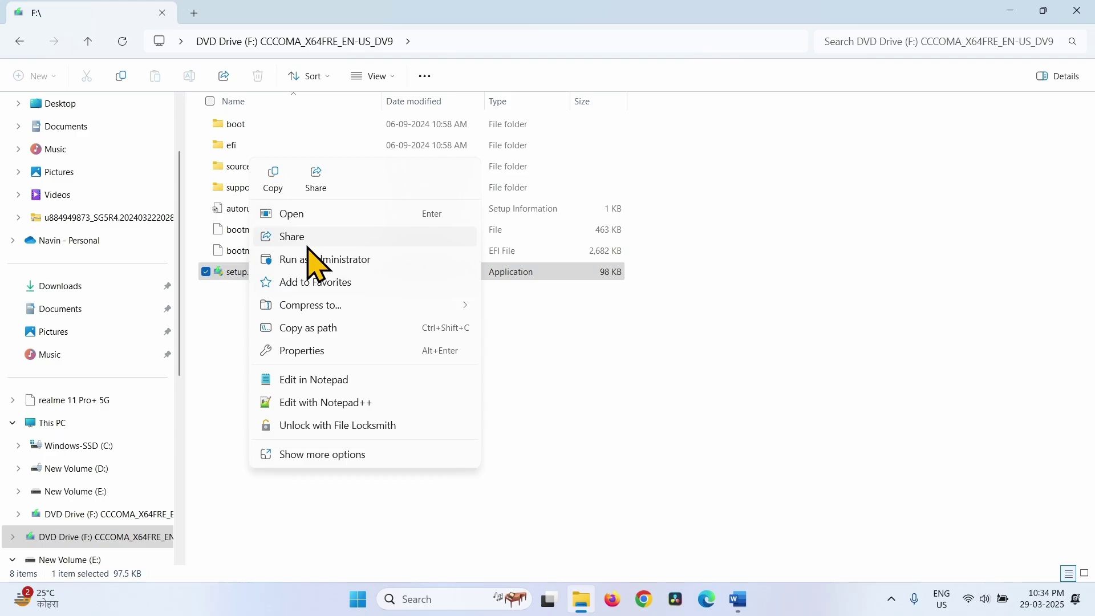
click(304, 215)
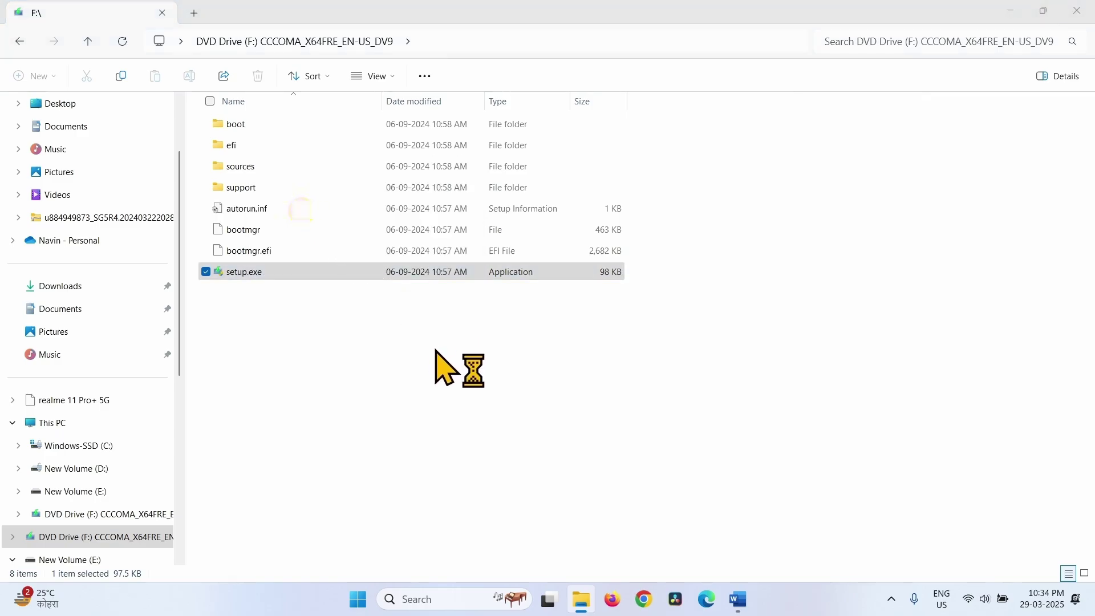
click(453, 455)
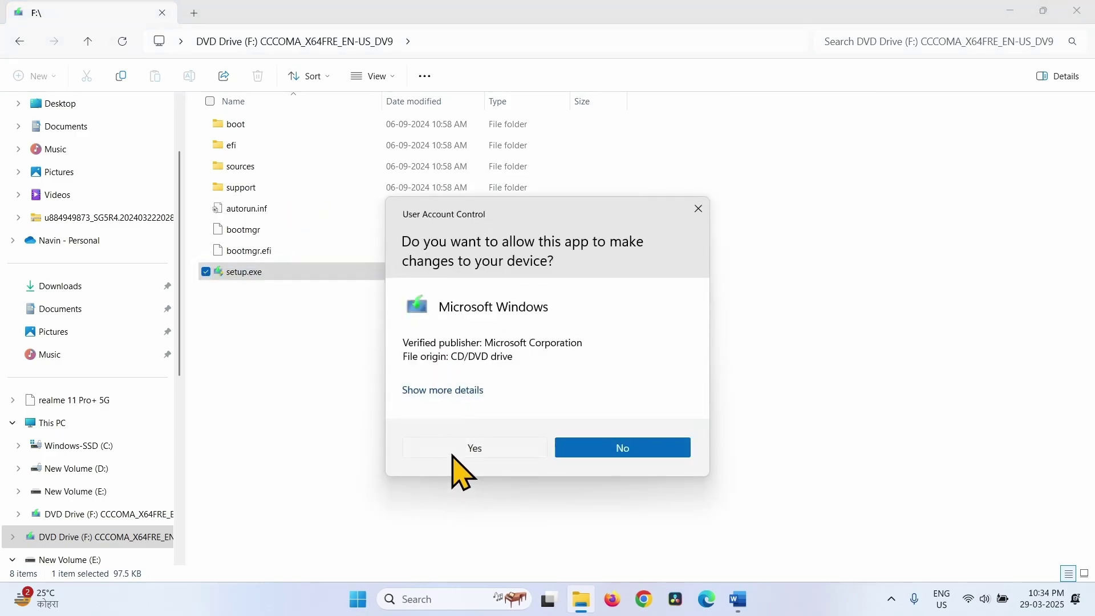
click(1079, 8)
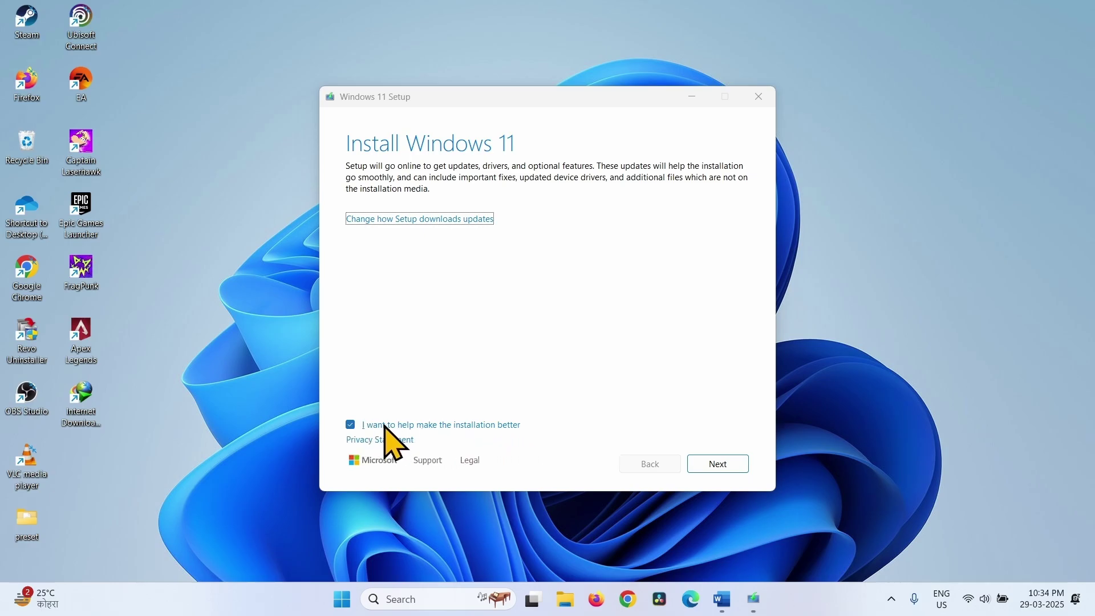
Step: Toggle the option to help make the installation better, continue Windows 11 Setup, and accept the license terms
click(351, 425)
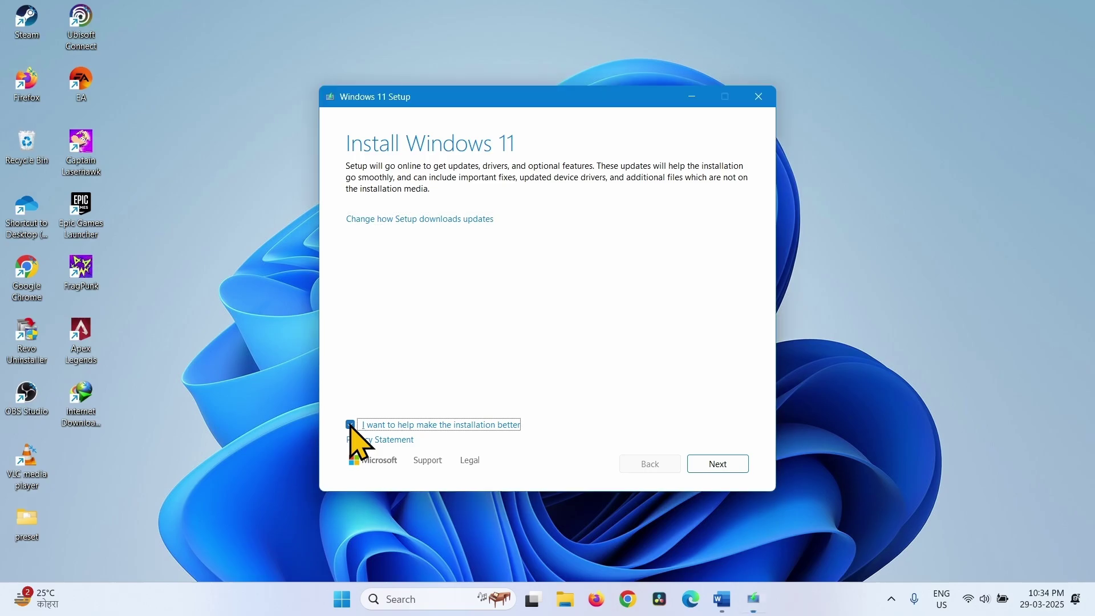
click(717, 464)
click(151, 225)
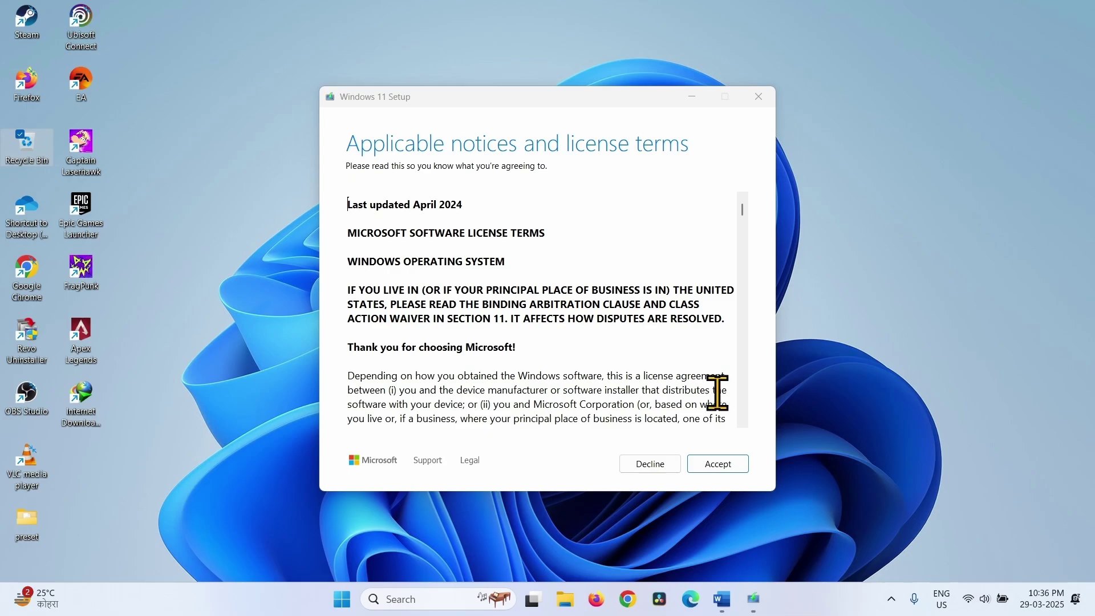
click(714, 469)
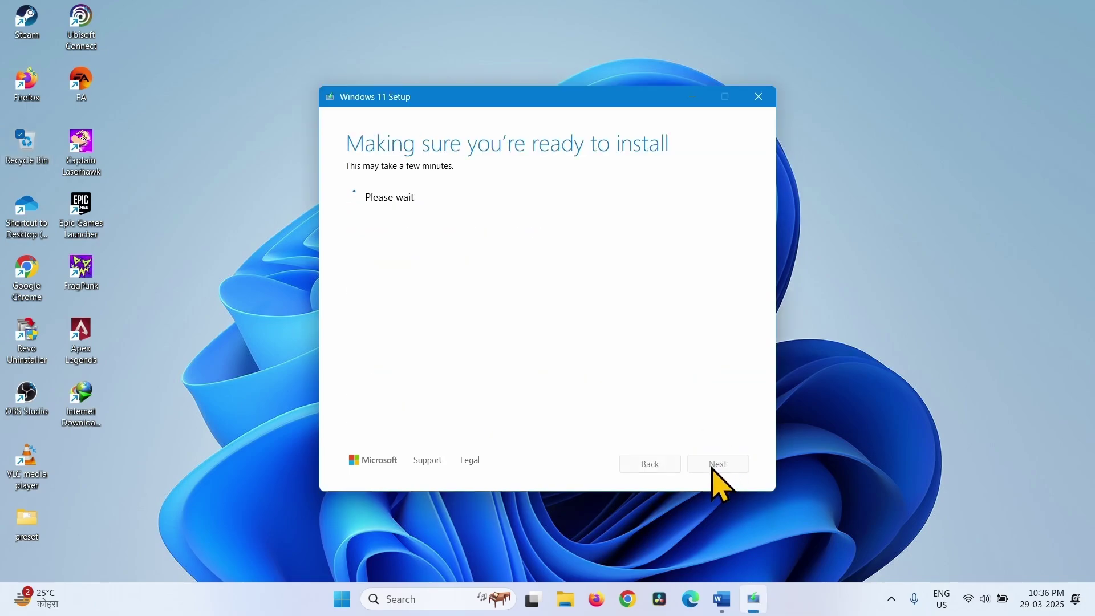